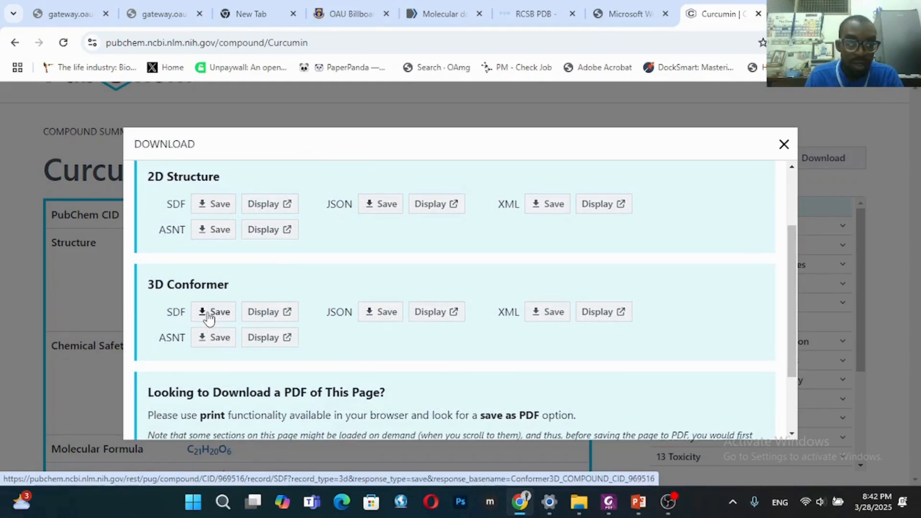
# Save curcumin's 3D conformer in SDF format and copy its PubChem CID from the compound summary
pyautogui.click(209, 314)
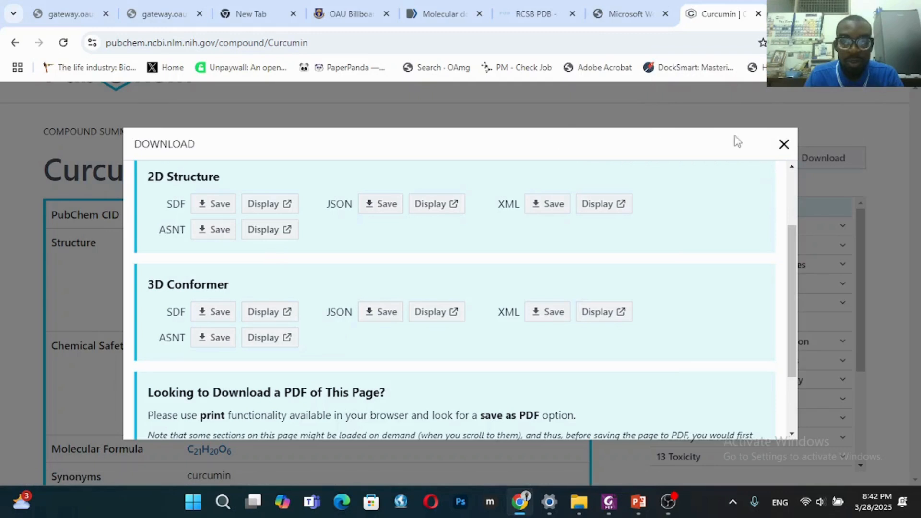
pyautogui.click(782, 145)
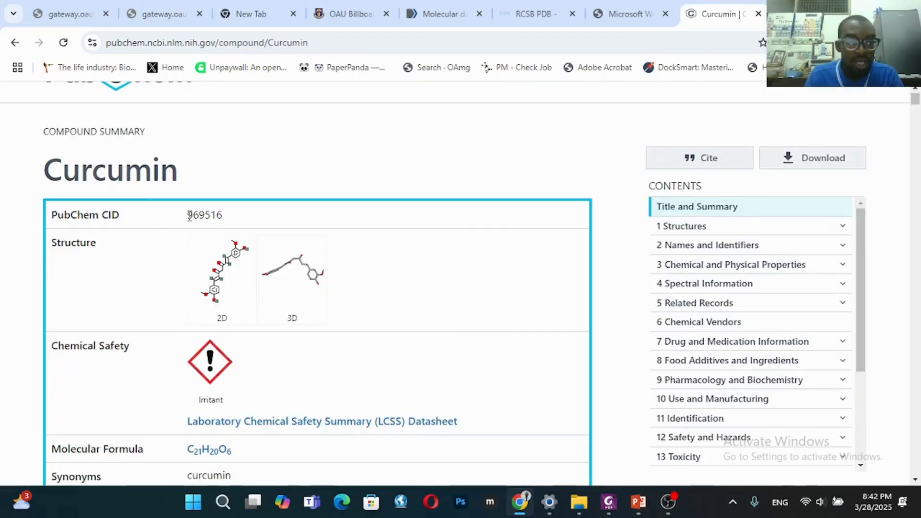
pyautogui.moveTo(188, 216); pyautogui.dragTo(226, 221)
pyautogui.rightClick(216, 215)
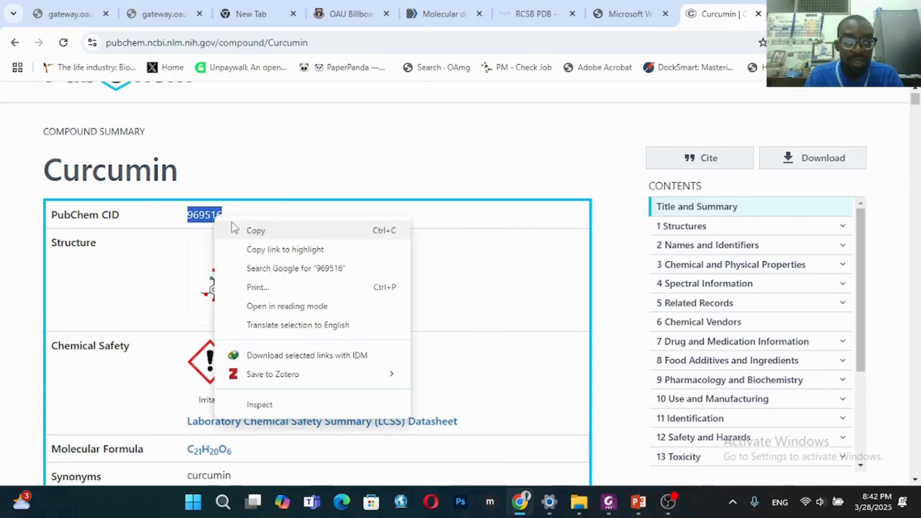
pyautogui.click(232, 225)
# Switch to Notepad and start a new blank note
pyautogui.click(193, 502)
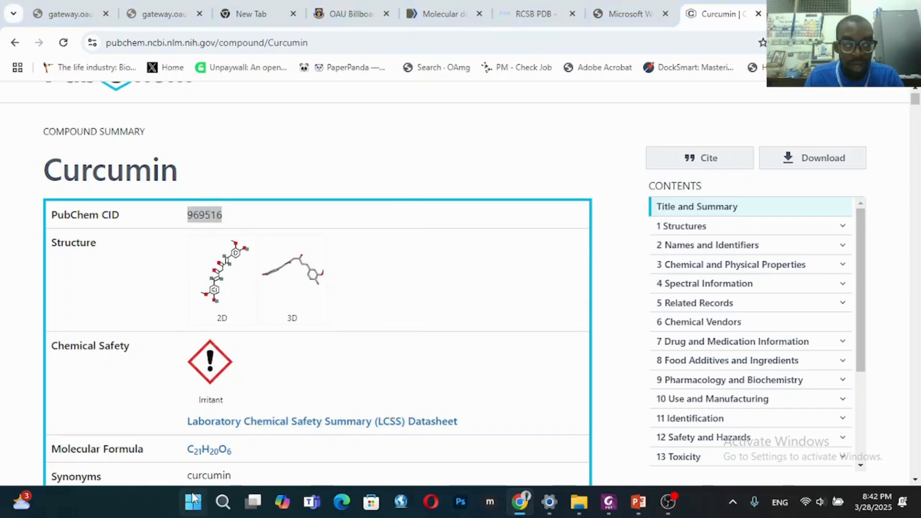
pyautogui.write('NOT')
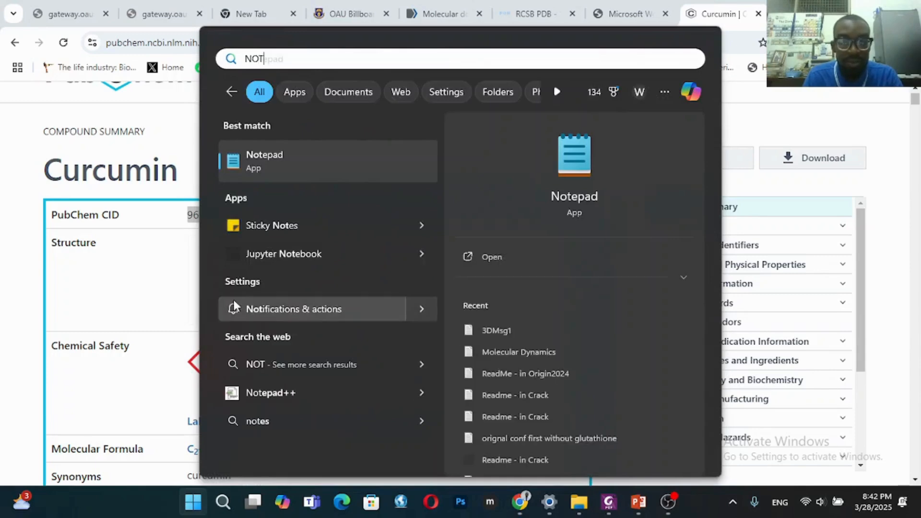
pyautogui.click(267, 156)
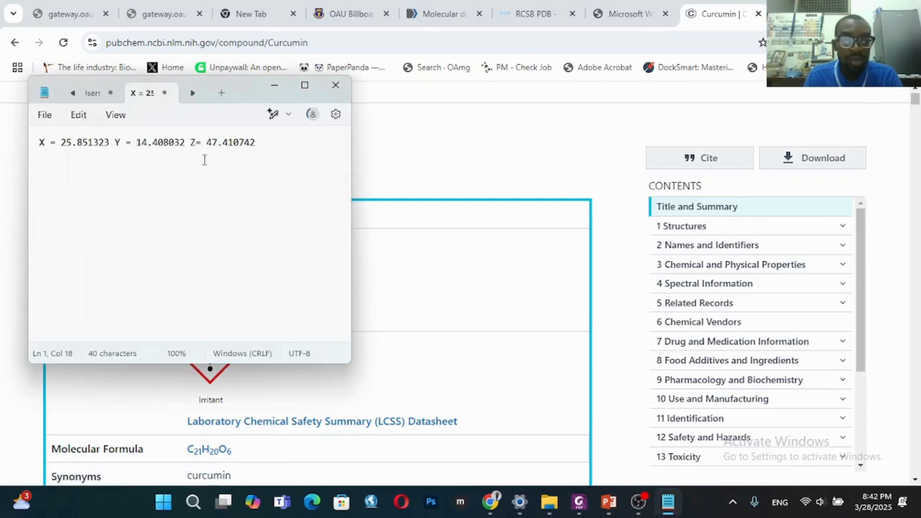
pyautogui.hotkey('ctrl', 'n')
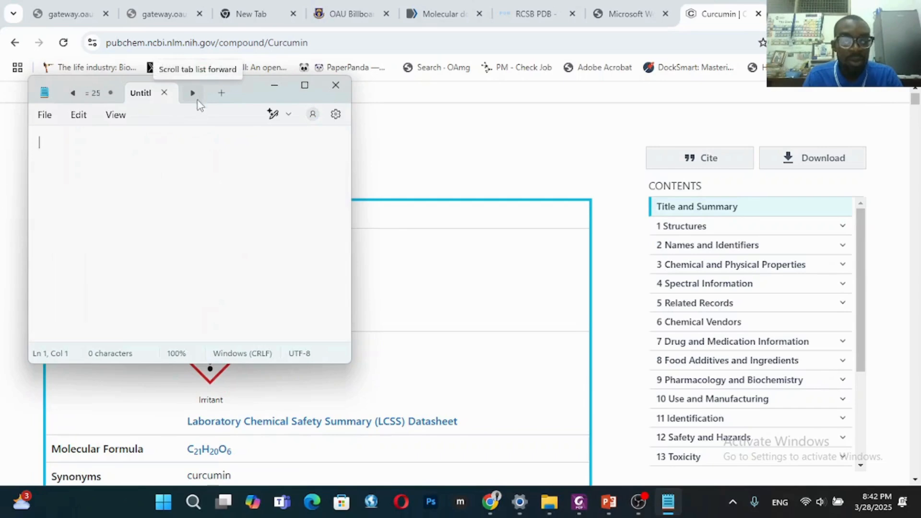
pyautogui.write('cu')
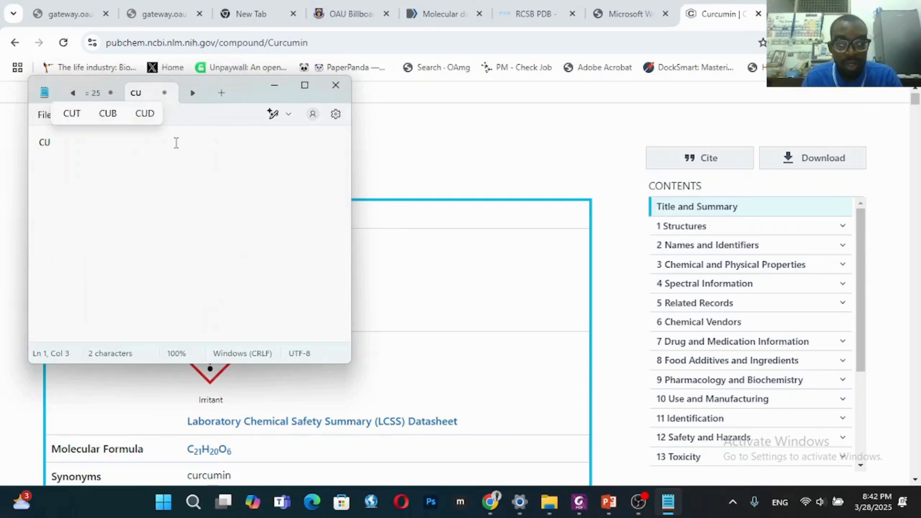
pyautogui.press('BackSpace')
pyautogui.press('BackSpace')
pyautogui.write('c')
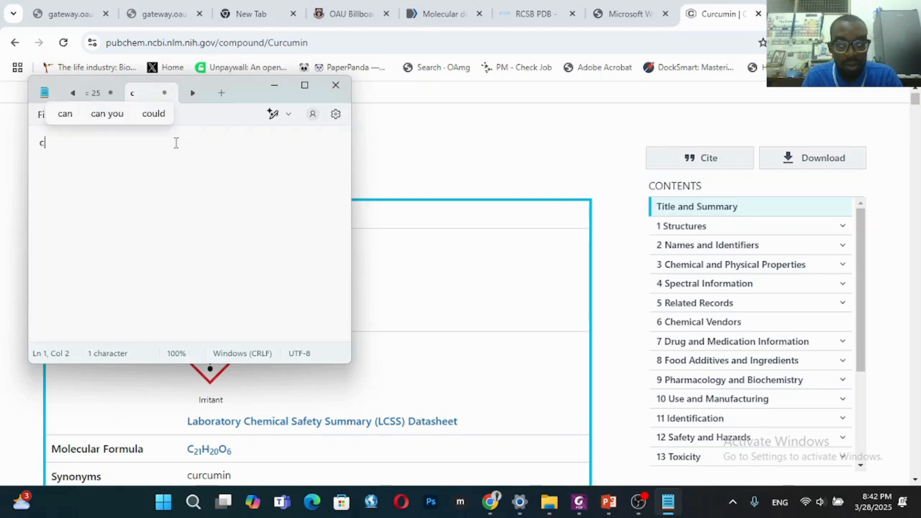
pyautogui.write('URCUMIN')
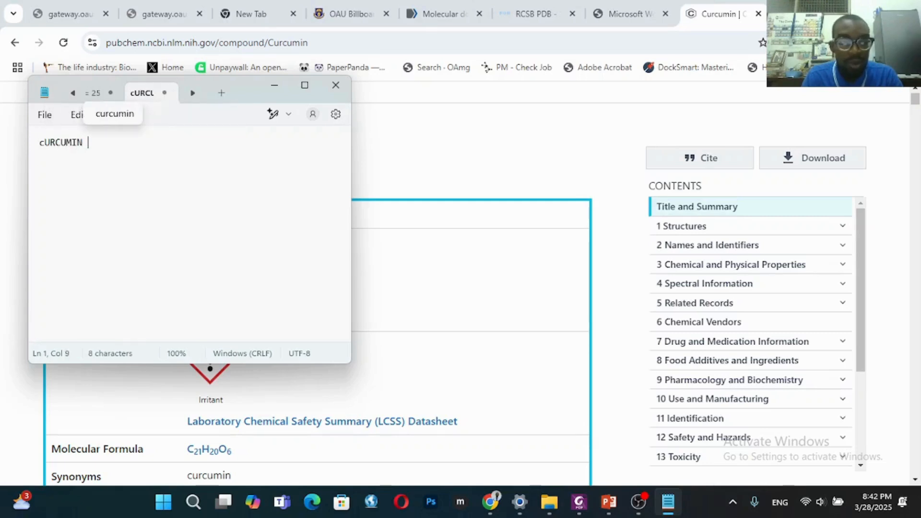
pyautogui.press('BackSpace')
pyautogui.press('BackSpace')
pyautogui.press('BackSpace')
pyautogui.press('BackSpace')
pyautogui.press('BackSpace')
pyautogui.press('BackSpace')
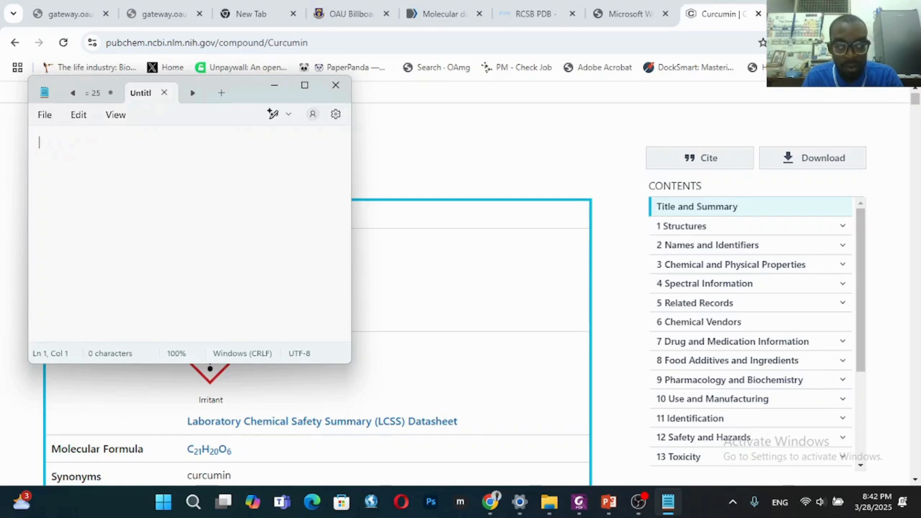
# Enter the line "Curcumin_id = 969516" in the blank note and start a new line below it
pyautogui.write('Curc')
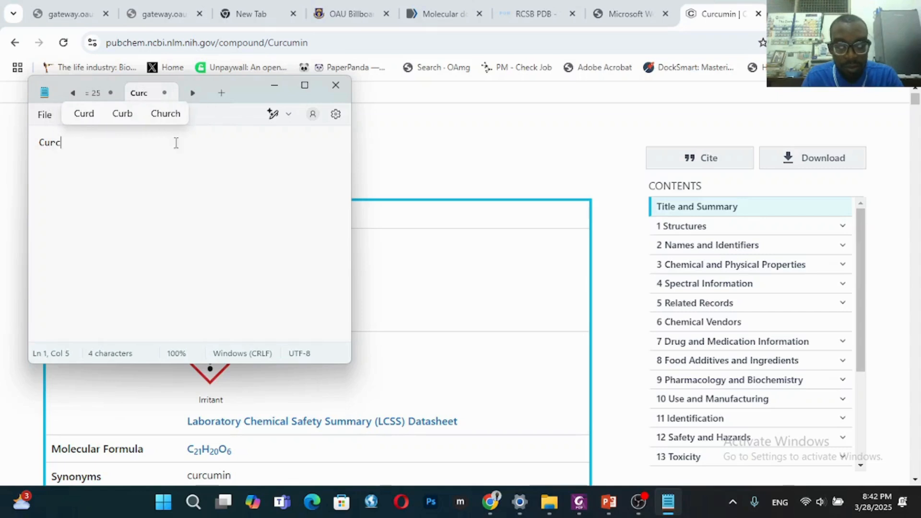
pyautogui.write('umin')
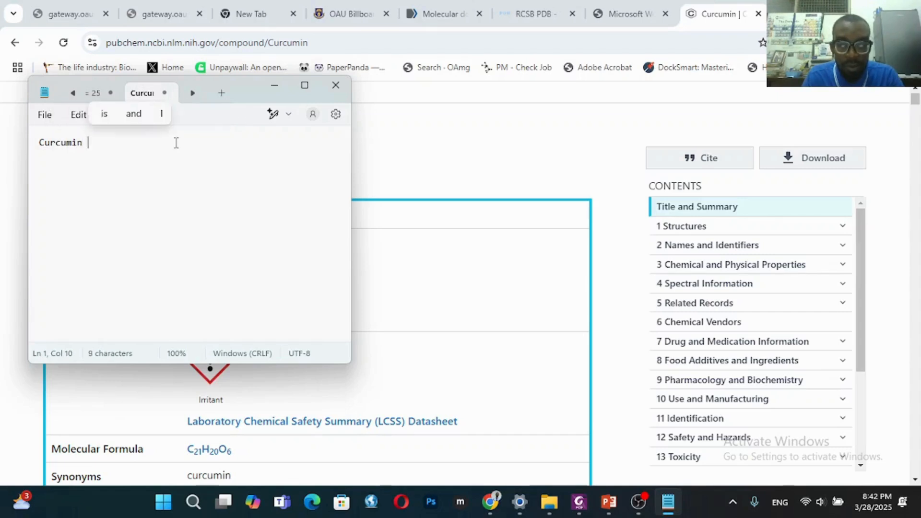
pyautogui.press('BackSpace')
pyautogui.write('_id = 969516')
pyautogui.press('Return')
# Switch back to PubChem in the browser, search for berberine and open the best-match compound page
pyautogui.hotkey('alt', 'Tab')
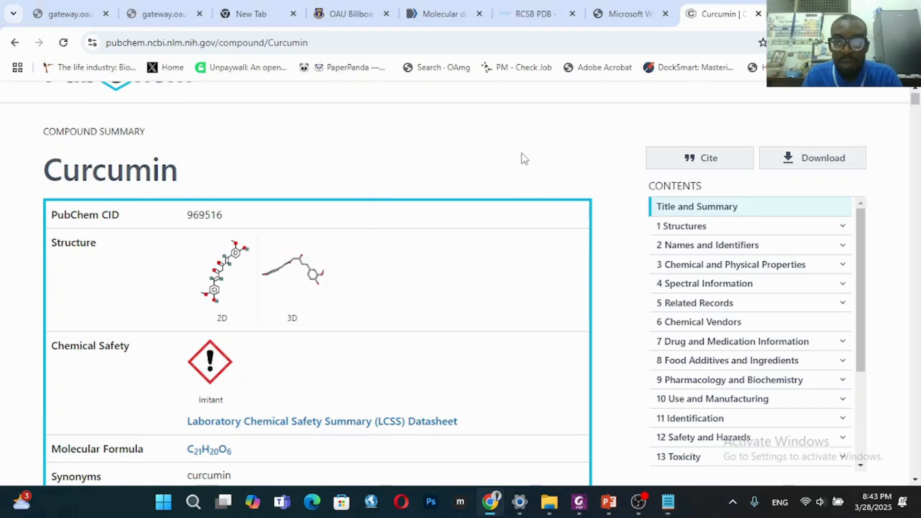
pyautogui.scroll(3, 916, 110)
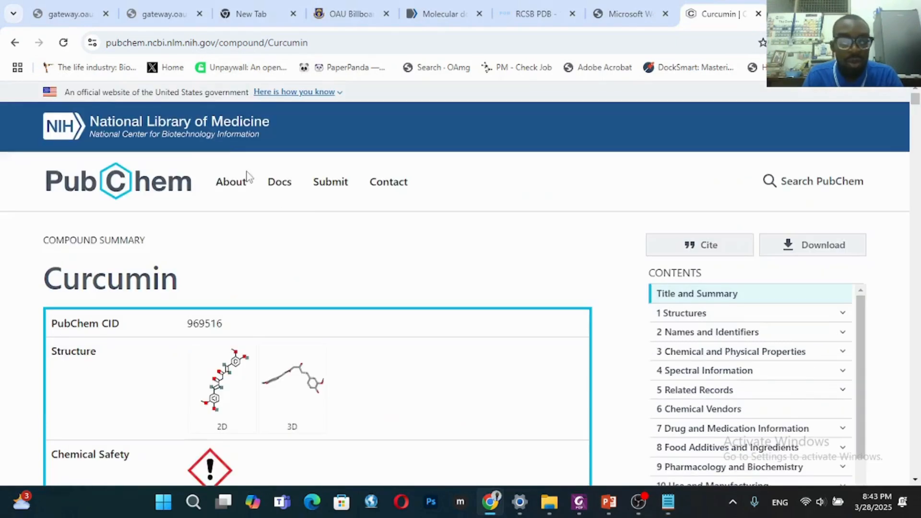
pyautogui.click(141, 194)
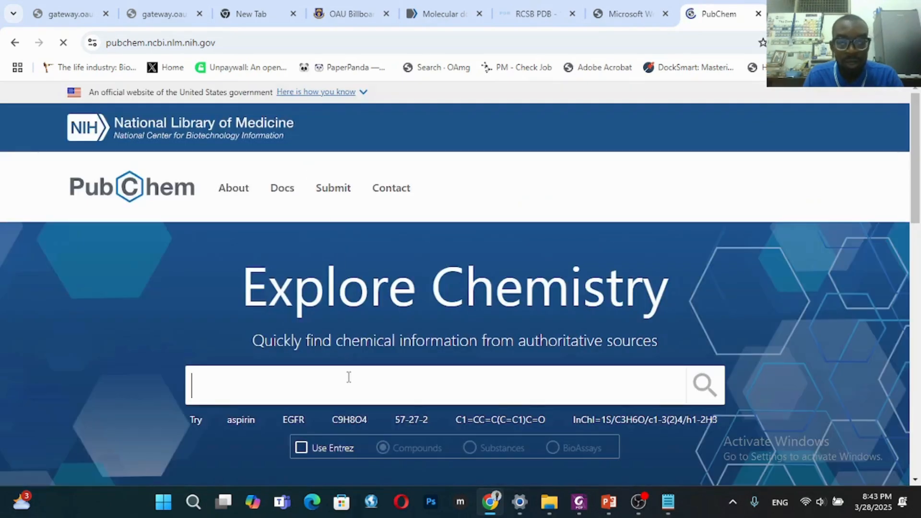
pyautogui.write('berberine')
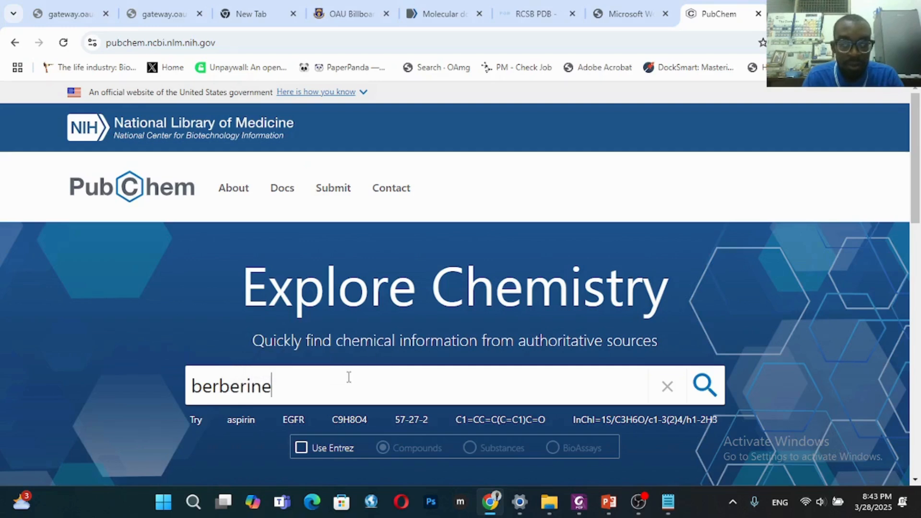
pyautogui.press('Return')
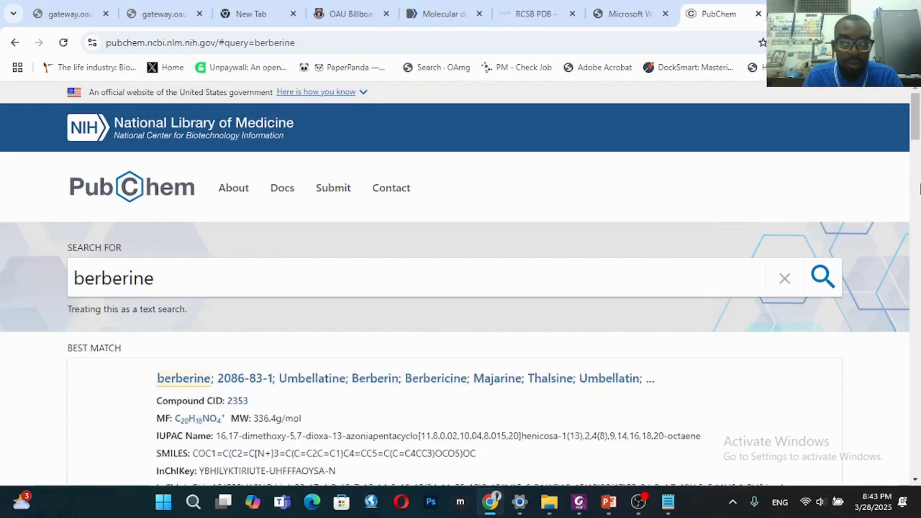
pyautogui.scroll(-4, 919, 188)
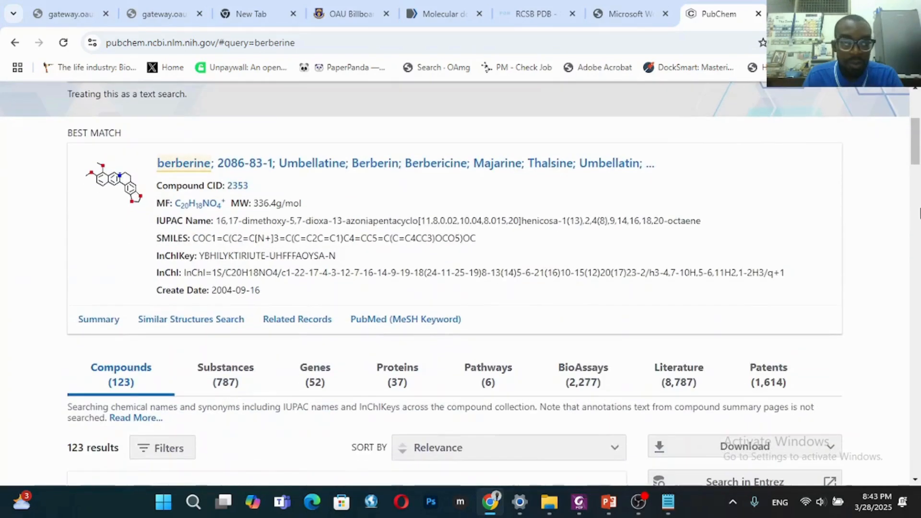
pyautogui.click(195, 171)
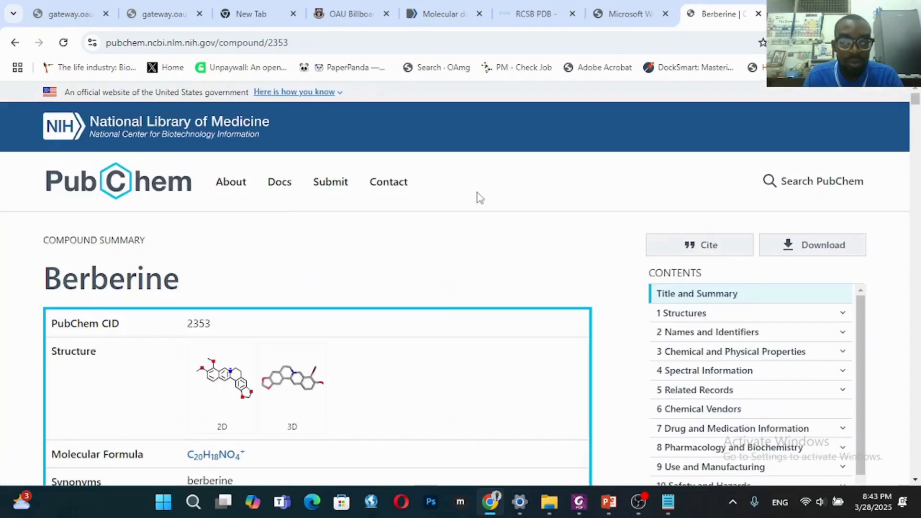
# Save berberine's 3D conformer in SDF format and close the download options
pyautogui.click(787, 245)
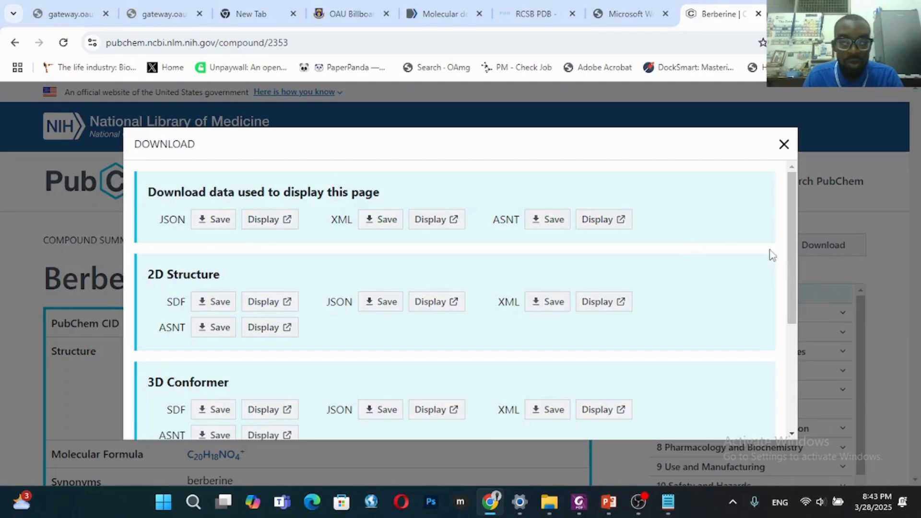
pyautogui.click(220, 410)
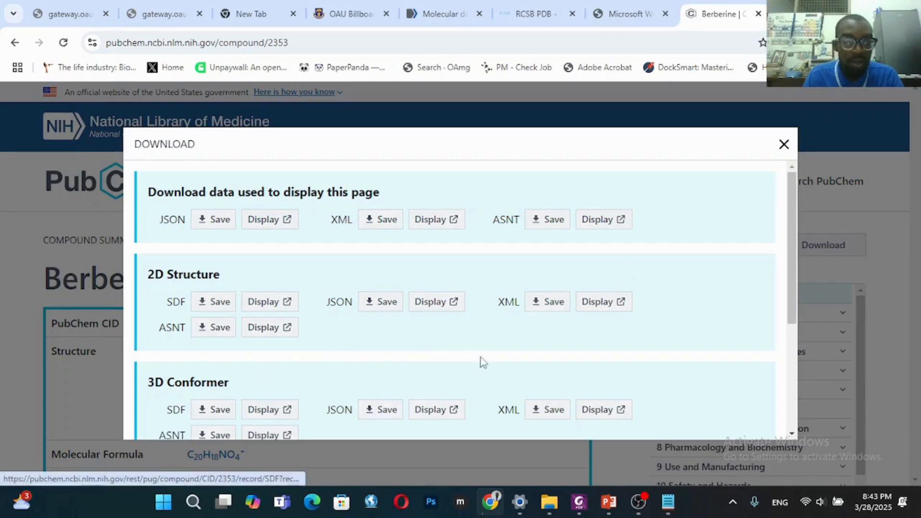
pyautogui.click(19, 357)
# Copy only berberine's PubChem CID number from the compound summary
pyautogui.moveTo(213, 327); pyautogui.dragTo(189, 325)
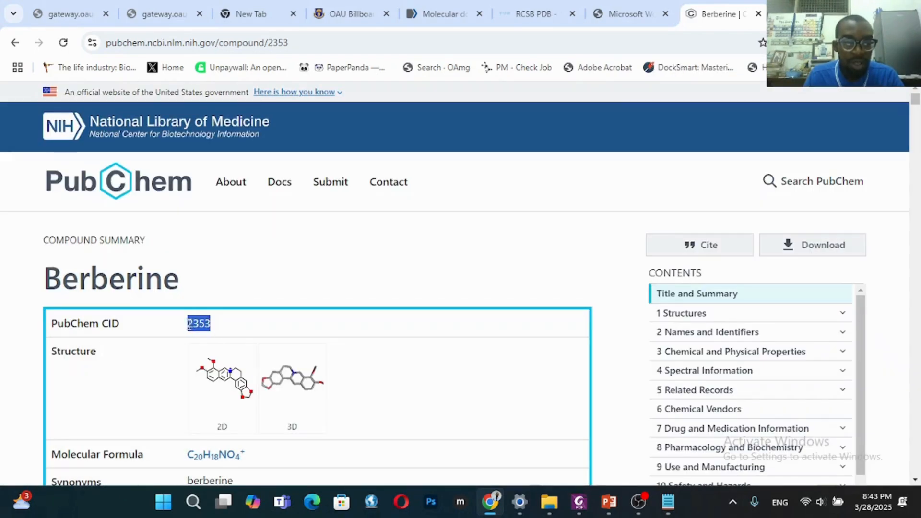
pyautogui.rightClick(189, 326)
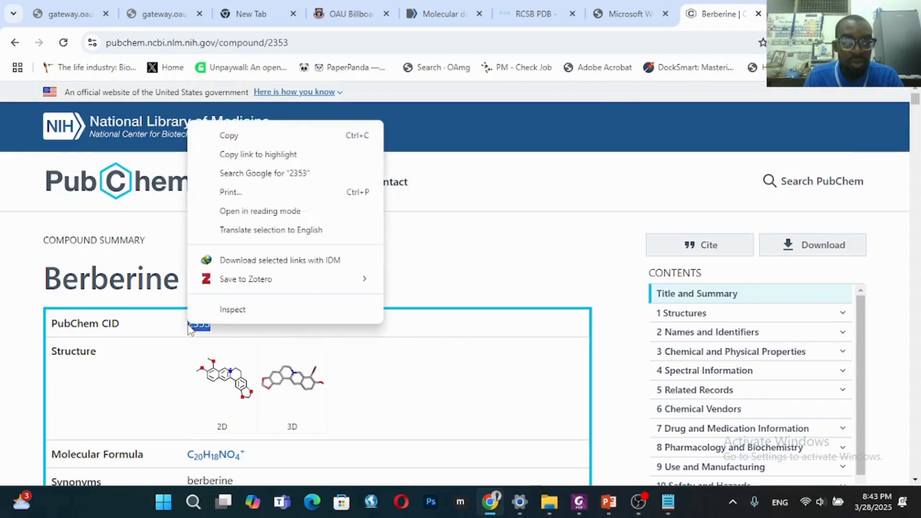
pyautogui.click(229, 136)
# Copy the Berberine heading together with its PubChem CID and paste both into the Notepad note below the curcumin line, ending with a new line
pyautogui.moveTo(47, 278); pyautogui.dragTo(214, 319)
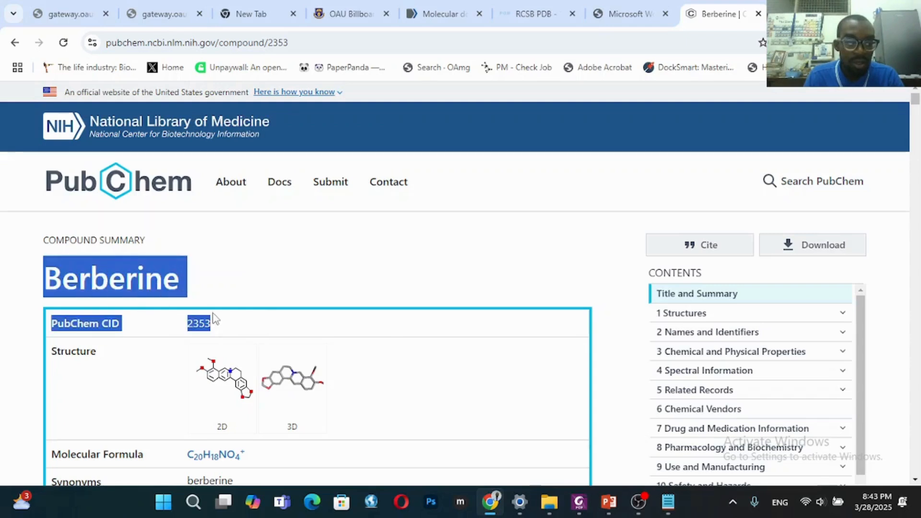
pyautogui.rightClick(161, 285)
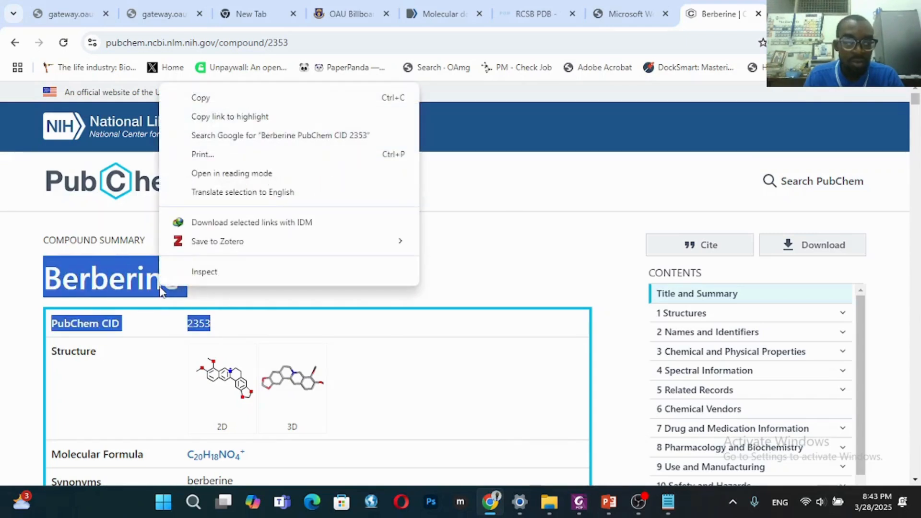
pyautogui.click(181, 103)
pyautogui.click(669, 502)
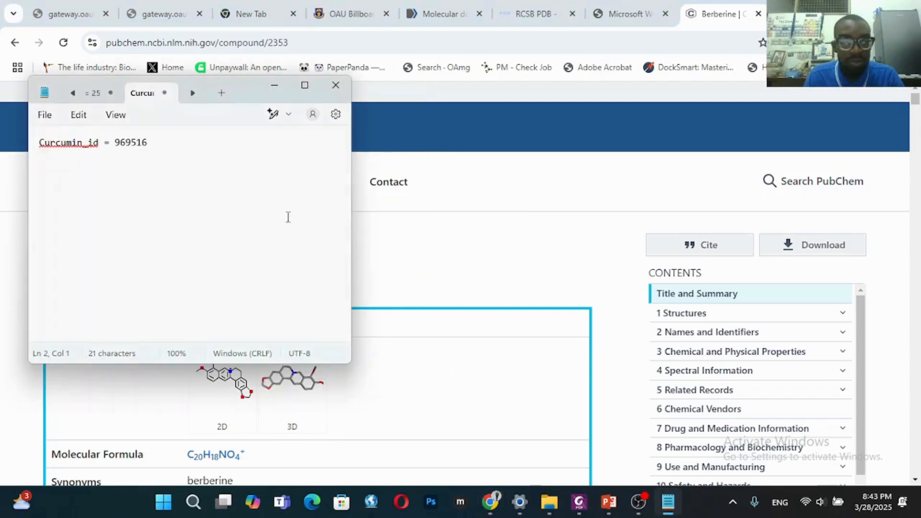
pyautogui.hotkey('ctrl', 'v')
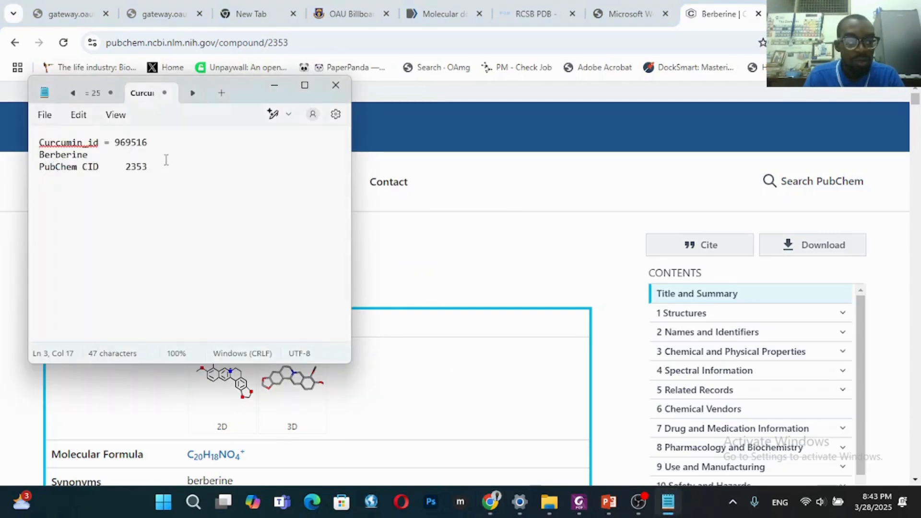
pyautogui.press('Return')
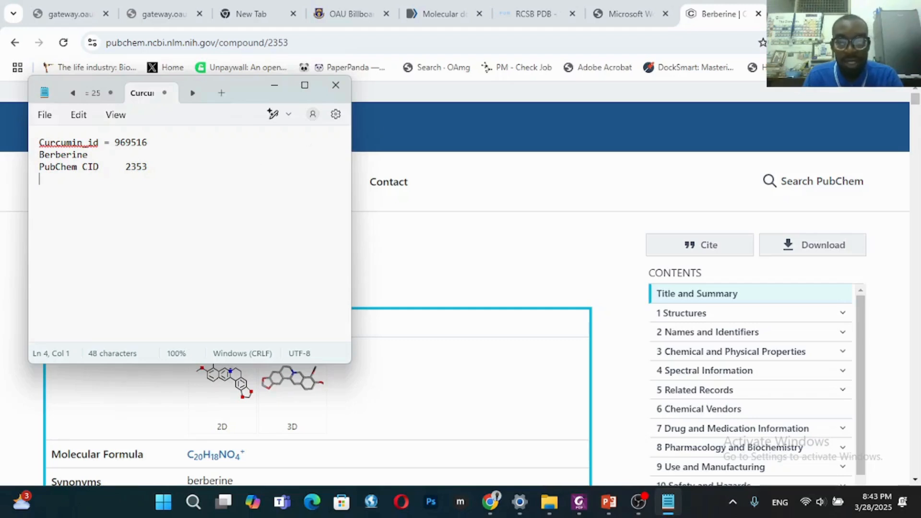
# Check the list of tutorial compounds on the ligand download slide in PowerPoint, then return to the note
pyautogui.moveTo(583, 503)
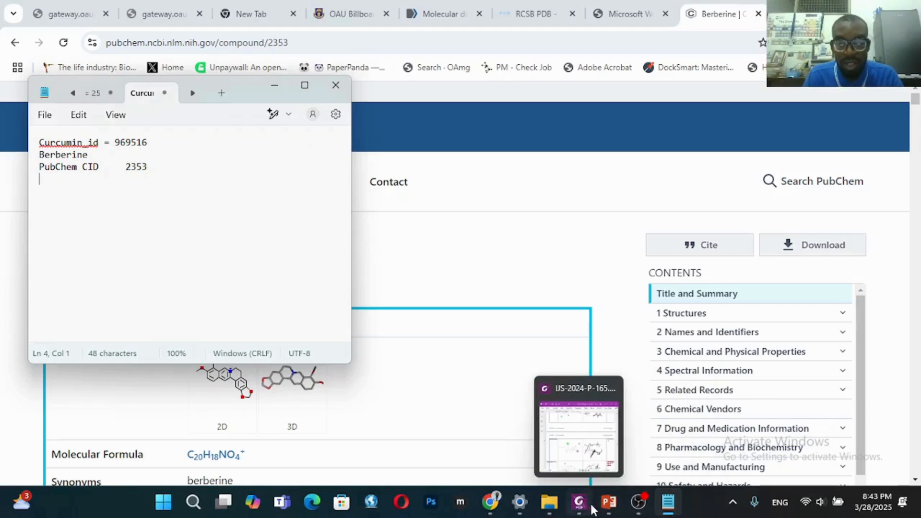
pyautogui.click(607, 507)
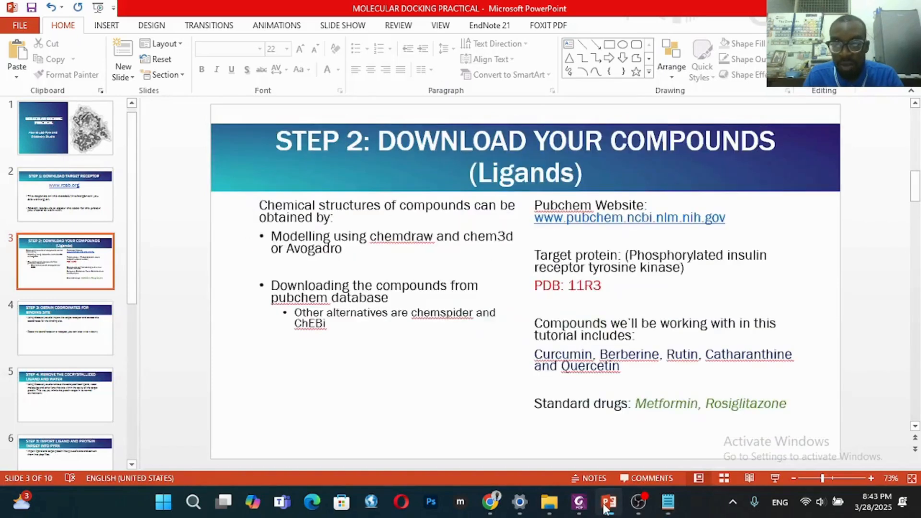
pyautogui.click(606, 507)
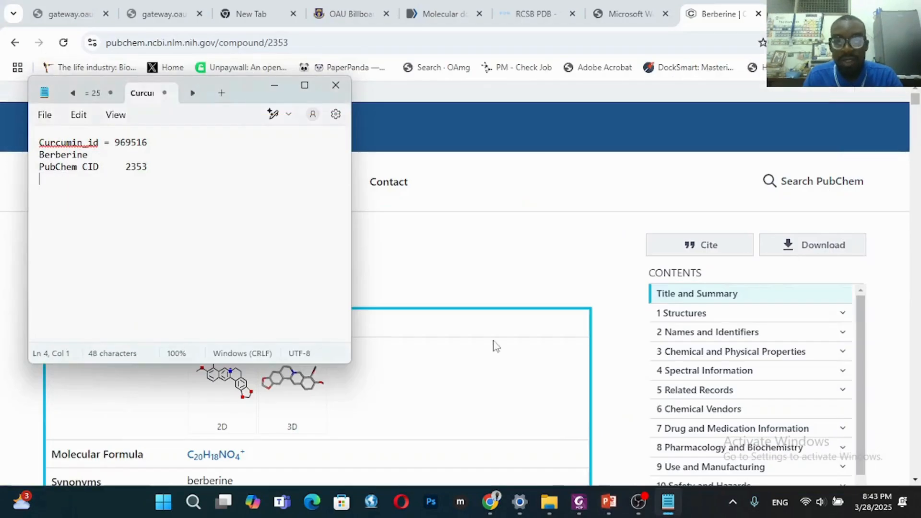
# Return to PubChem in the browser, search for rutin from the home page and open its compound summary
pyautogui.click(556, 186)
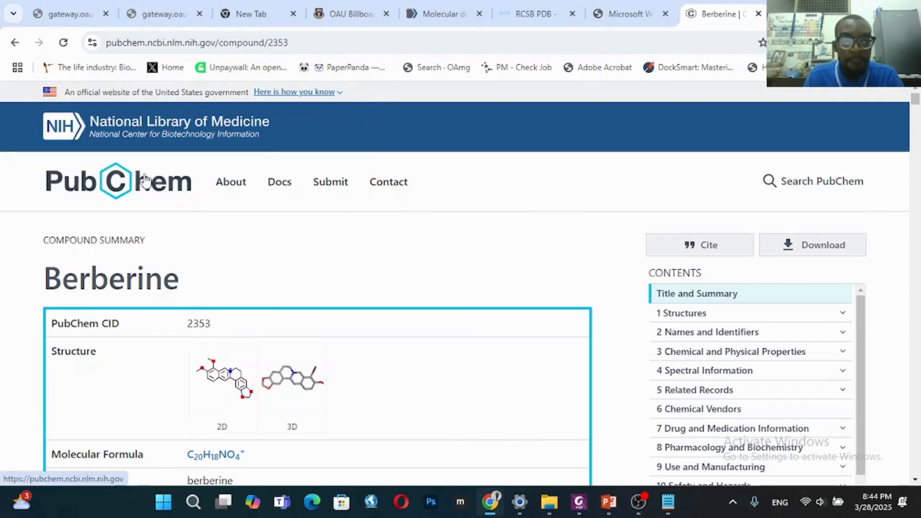
pyautogui.click(144, 185)
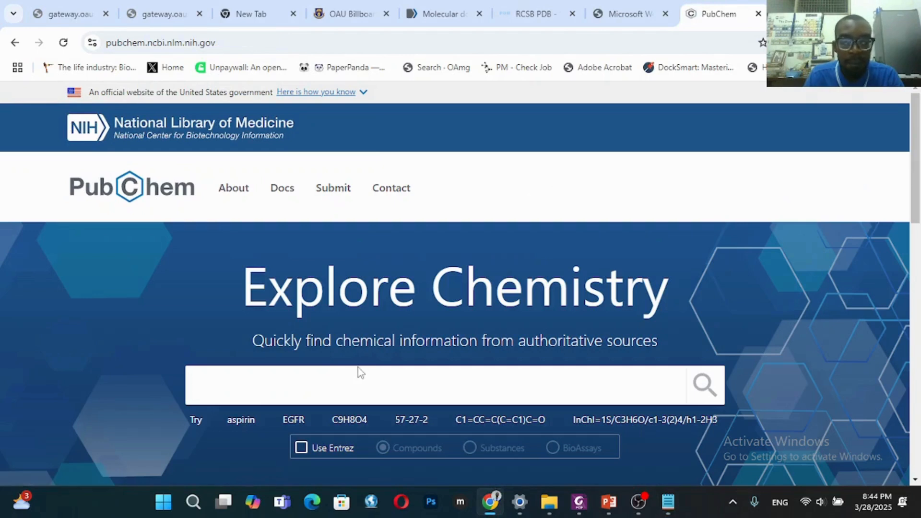
pyautogui.write('rutin')
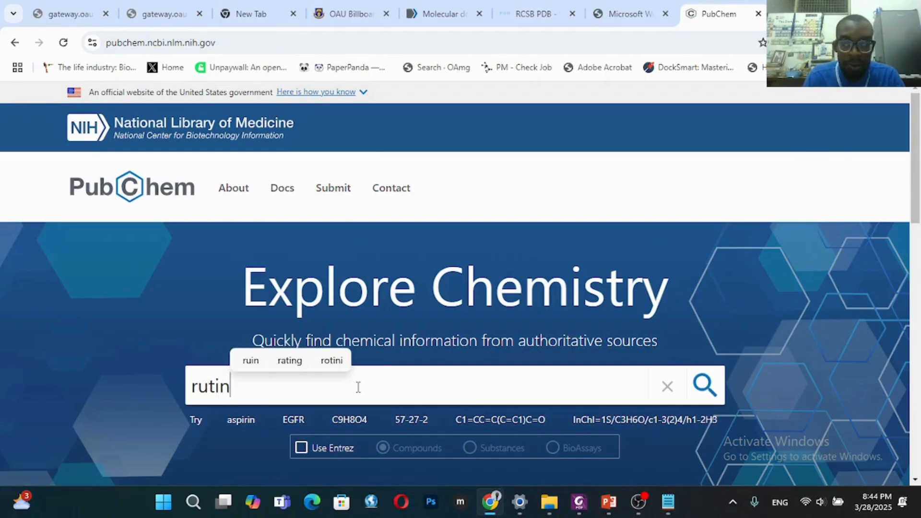
pyautogui.press('Return')
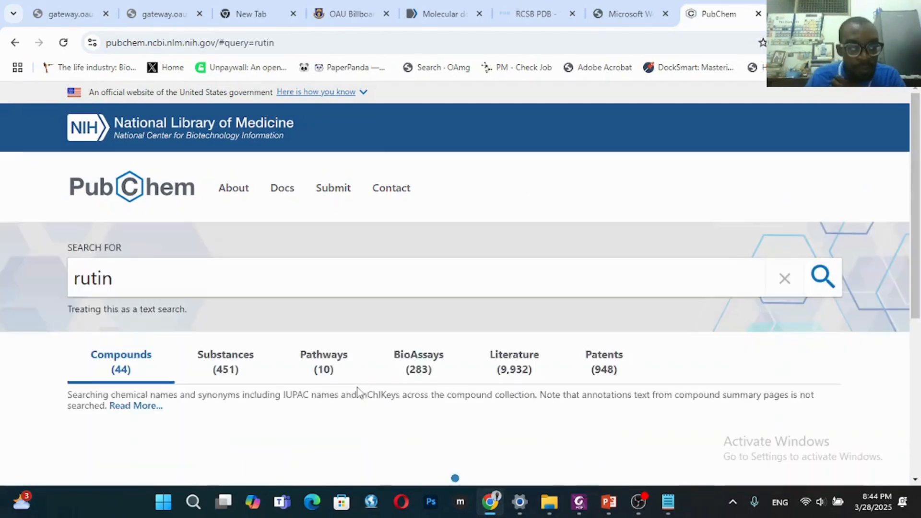
pyautogui.click(187, 381)
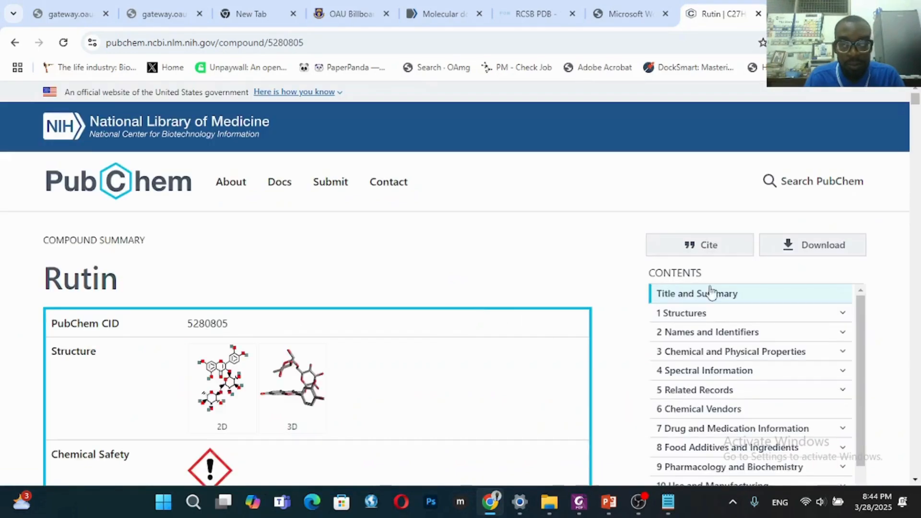
# Save rutin's 3D conformer in SDF format and close the download options
pyautogui.click(801, 253)
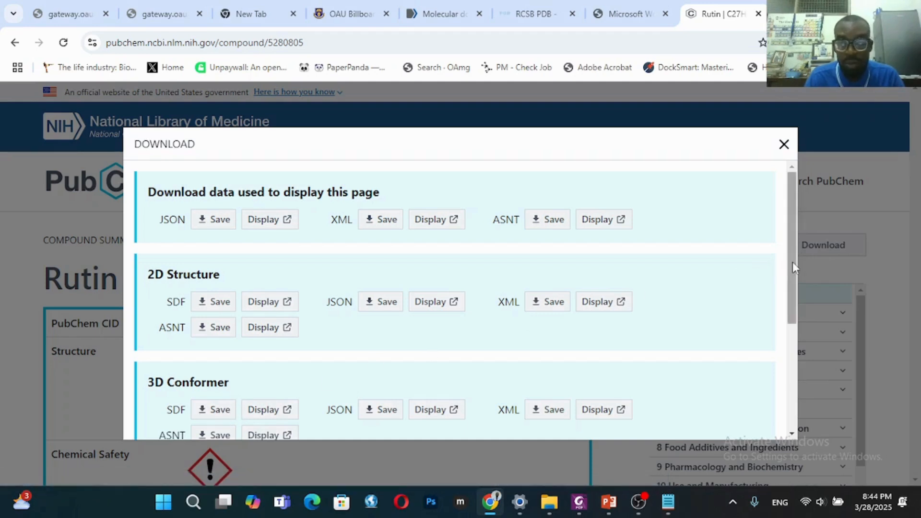
pyautogui.moveTo(792, 262); pyautogui.dragTo(792, 269)
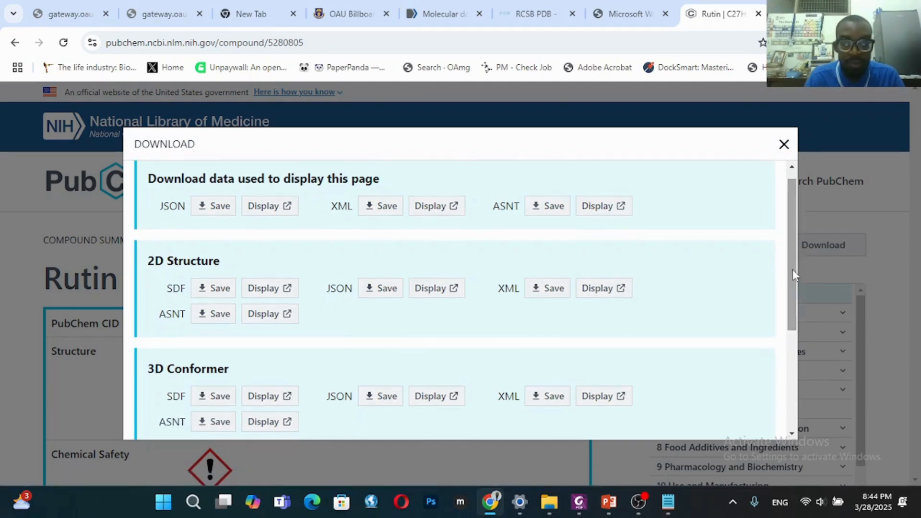
pyautogui.click(204, 398)
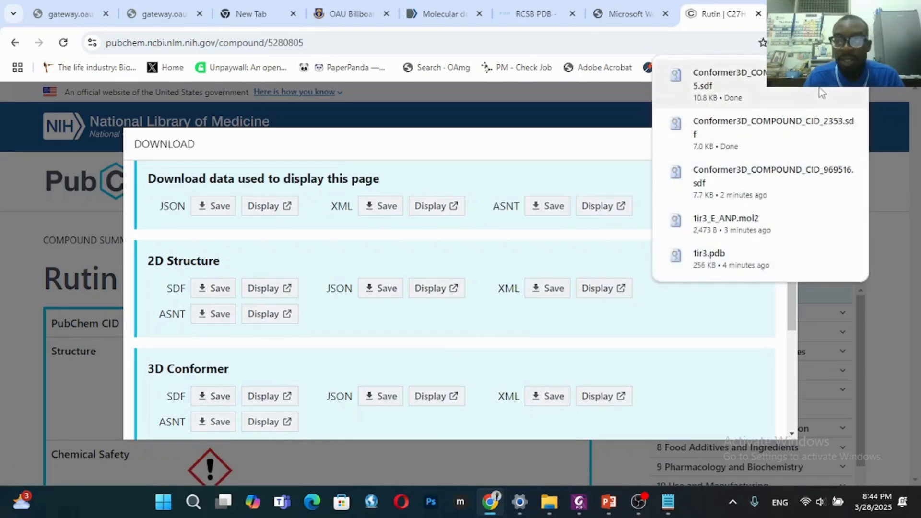
pyautogui.click(59, 209)
pyautogui.click(60, 209)
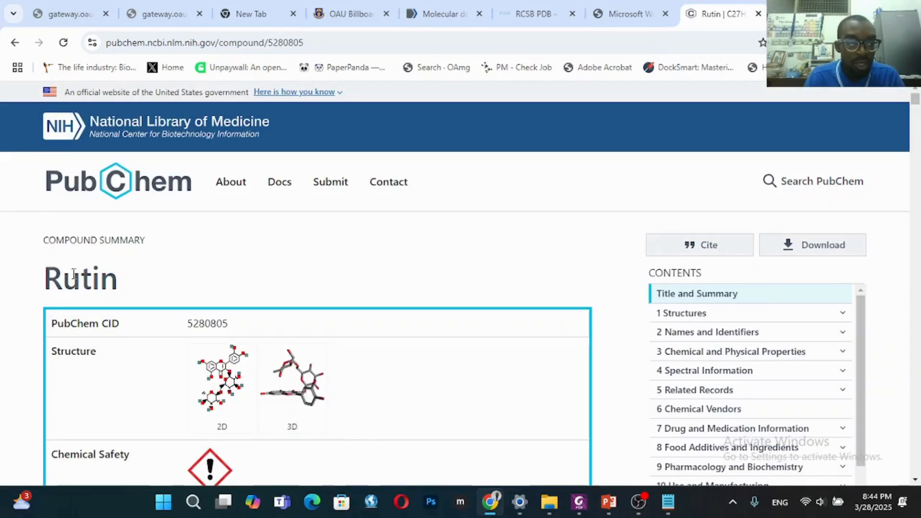
# Copy the Rutin heading with its PubChem CID 5280805 into the Notepad note below the berberine entry, ending with a new line
pyautogui.moveTo(46, 285); pyautogui.dragTo(240, 332)
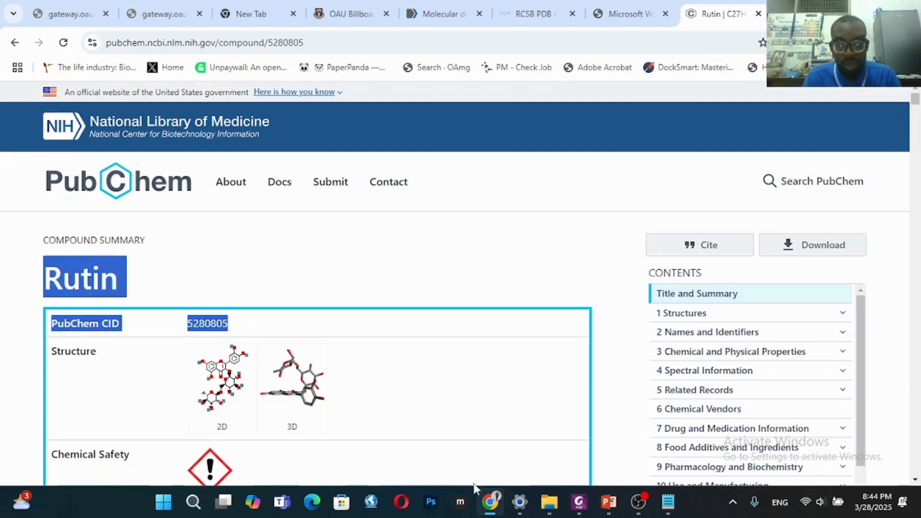
pyautogui.click(667, 502)
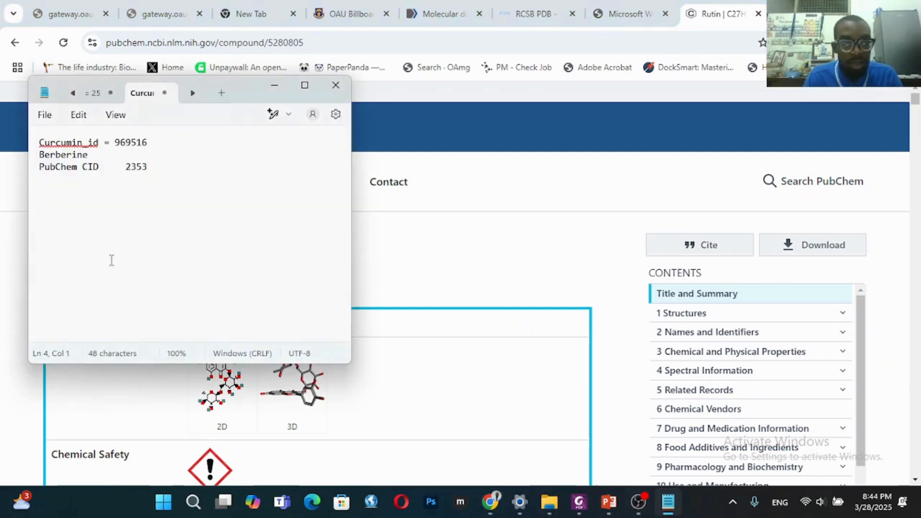
pyautogui.hotkey('ctrl', 'v')
pyautogui.press('Return')
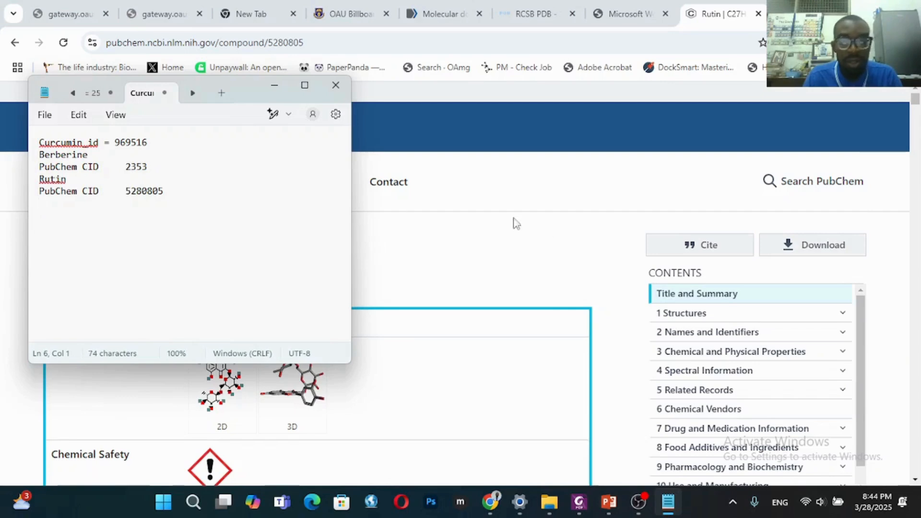
# Switch to PowerPoint and copy the compound name Catharanthine from the ligand download slide
pyautogui.click(608, 501)
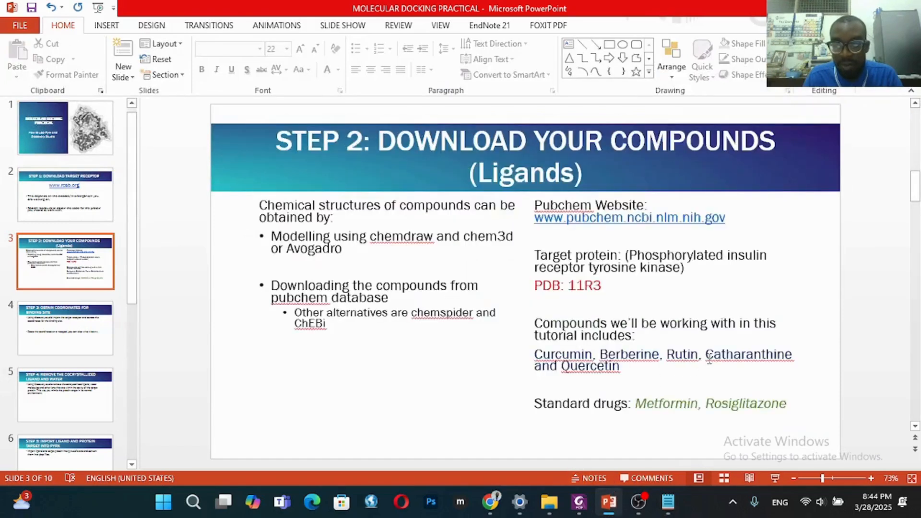
pyautogui.moveTo(706, 354); pyautogui.dragTo(789, 352)
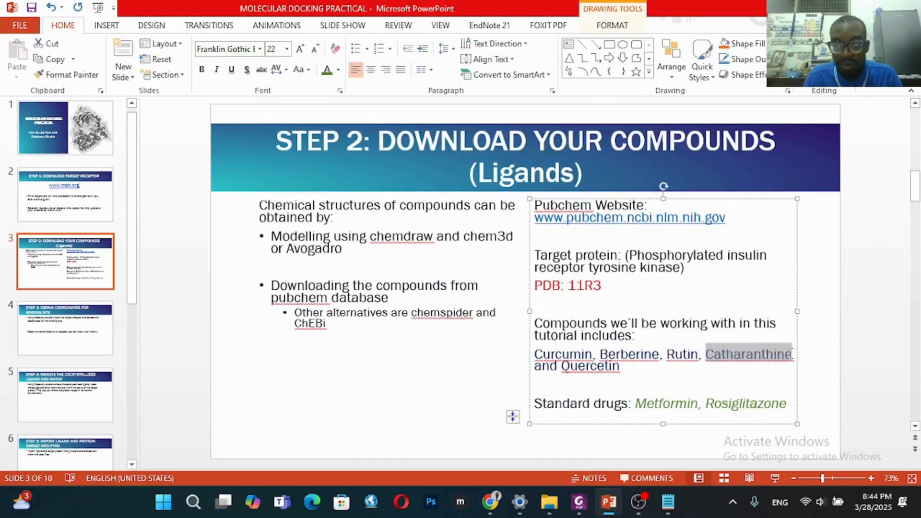
pyautogui.hotkey('ctrl', 'c')
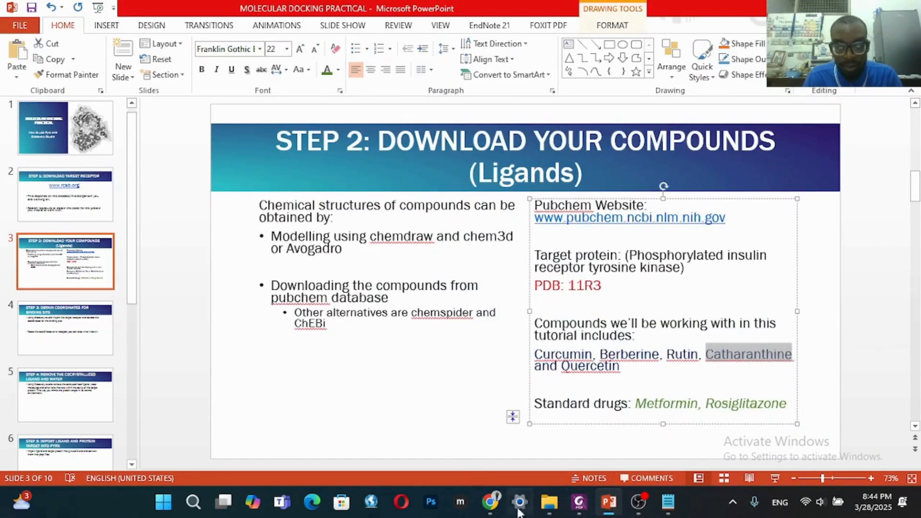
# Return to PubChem in the browser, search for the copied name Catharanthine and open the best match's compound summary
pyautogui.click(489, 501)
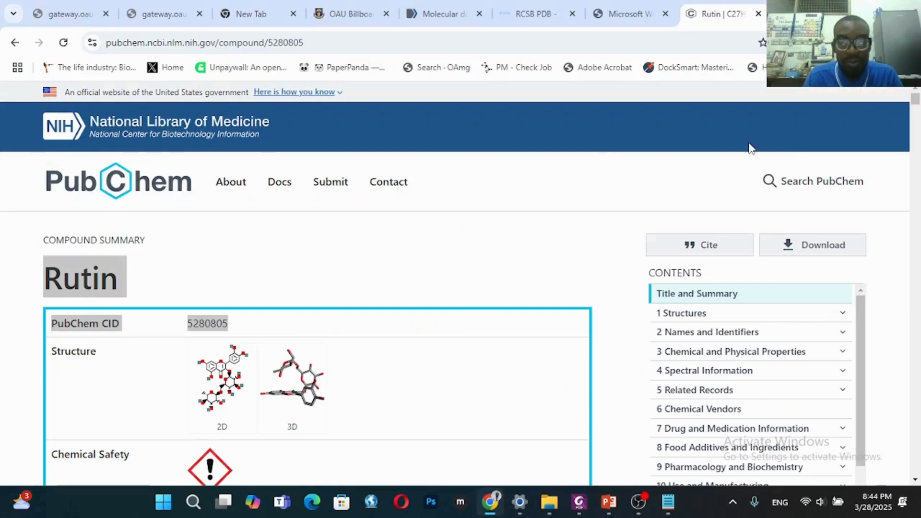
pyautogui.click(773, 185)
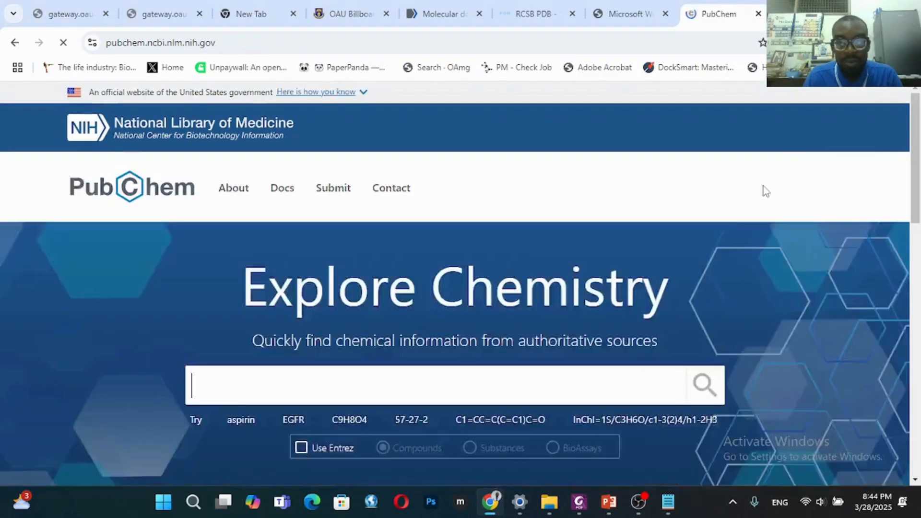
pyautogui.click(433, 370)
pyautogui.hotkey('ctrl', 'v')
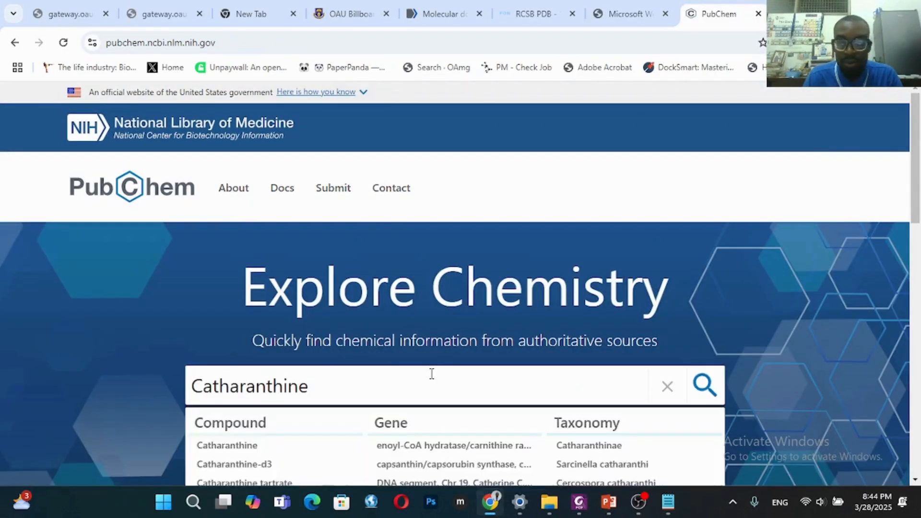
pyautogui.press('Return')
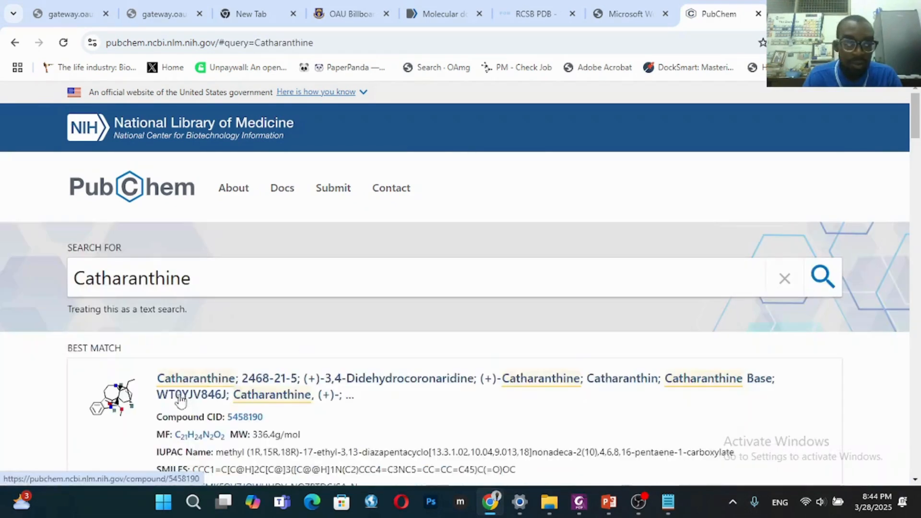
pyautogui.click(200, 388)
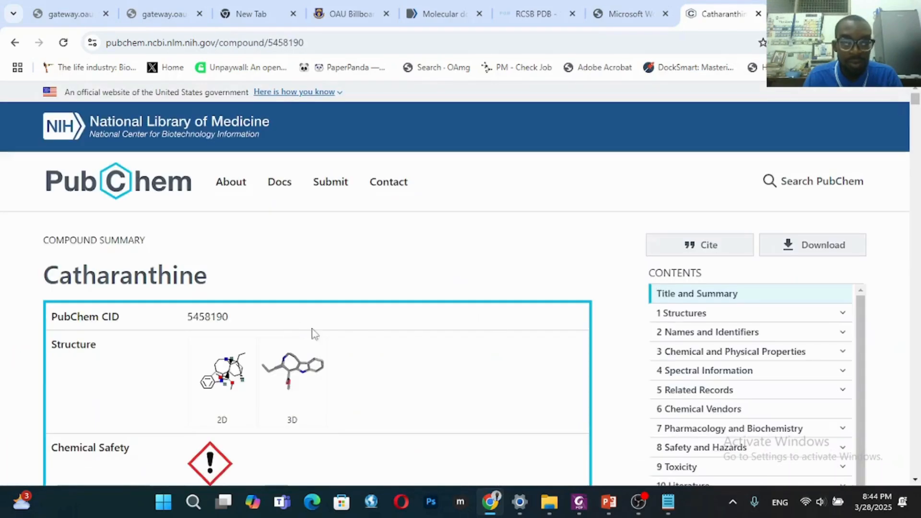
# Save catharanthine's 3D conformer in SDF format and close the download options
pyautogui.click(806, 242)
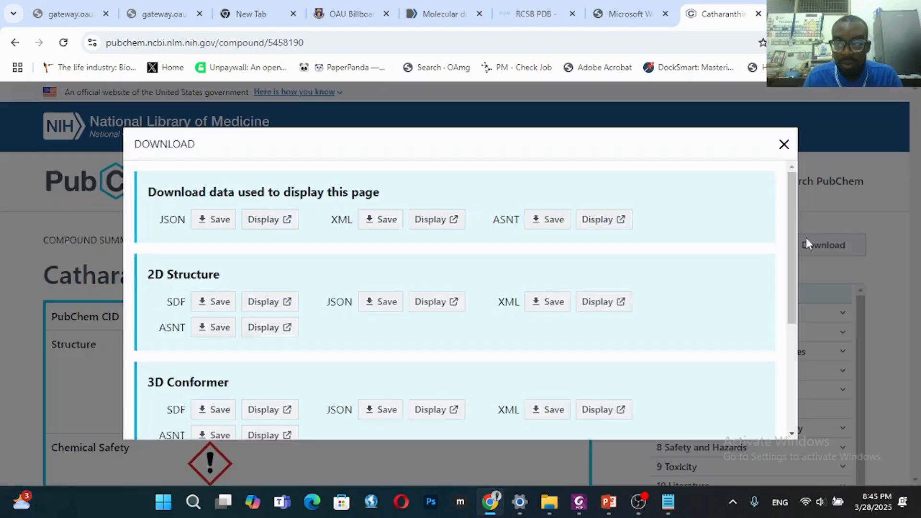
pyautogui.click(224, 406)
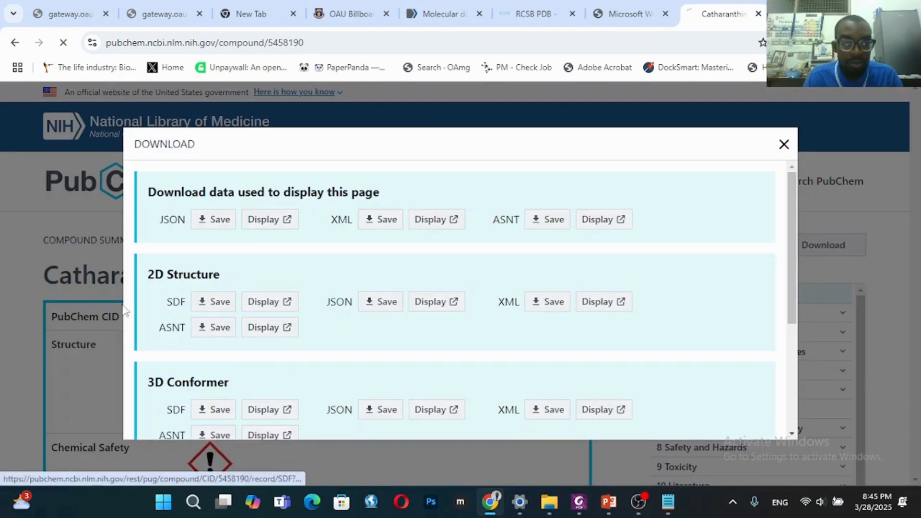
pyautogui.click(15, 289)
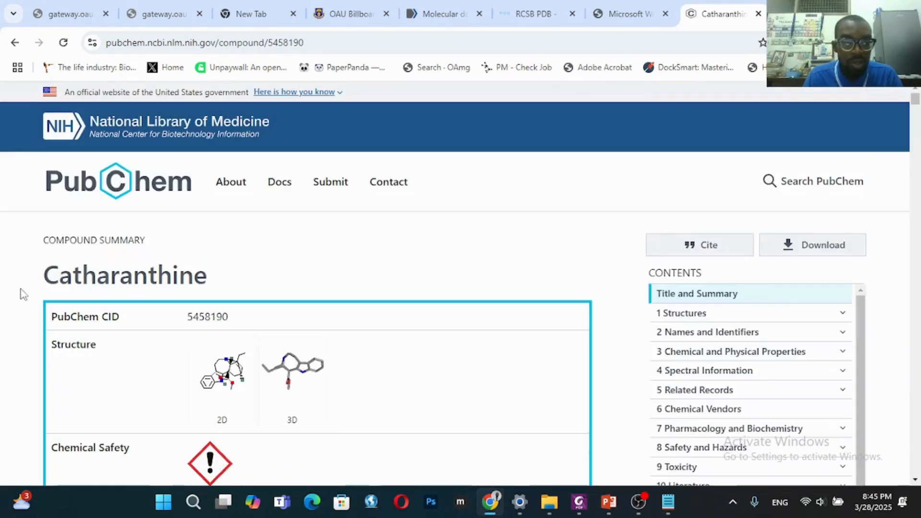
# Copy the Catharanthine heading with its PubChem CID 5458190 into the Notepad note below the rutin entry, ending with a new line
pyautogui.moveTo(48, 269); pyautogui.dragTo(227, 311)
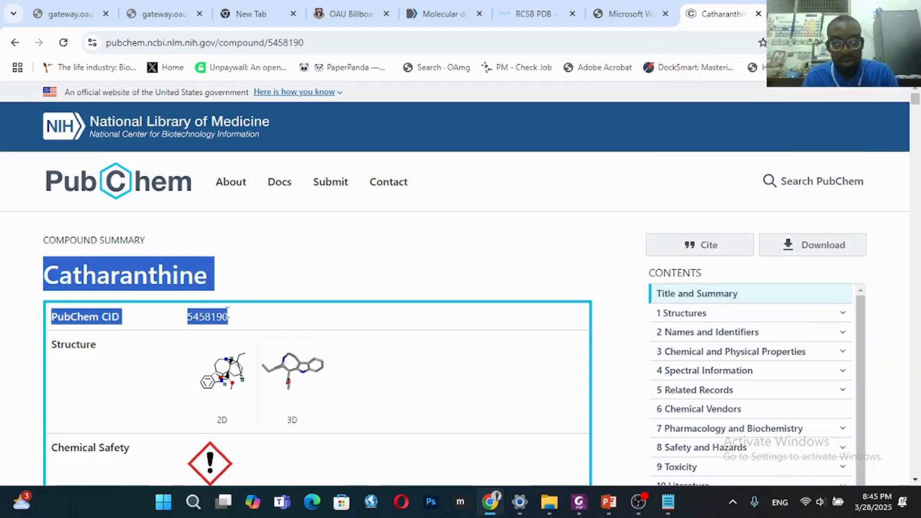
pyautogui.click(665, 504)
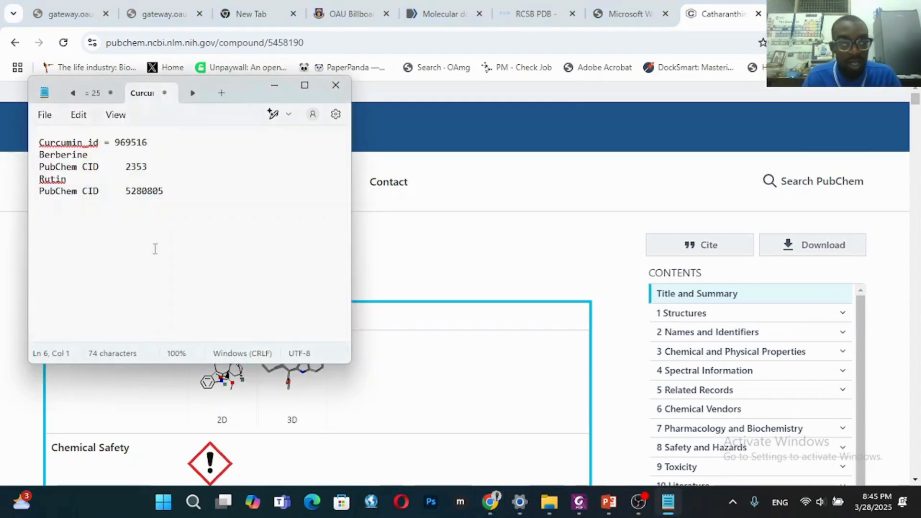
pyautogui.hotkey('ctrl', 'v')
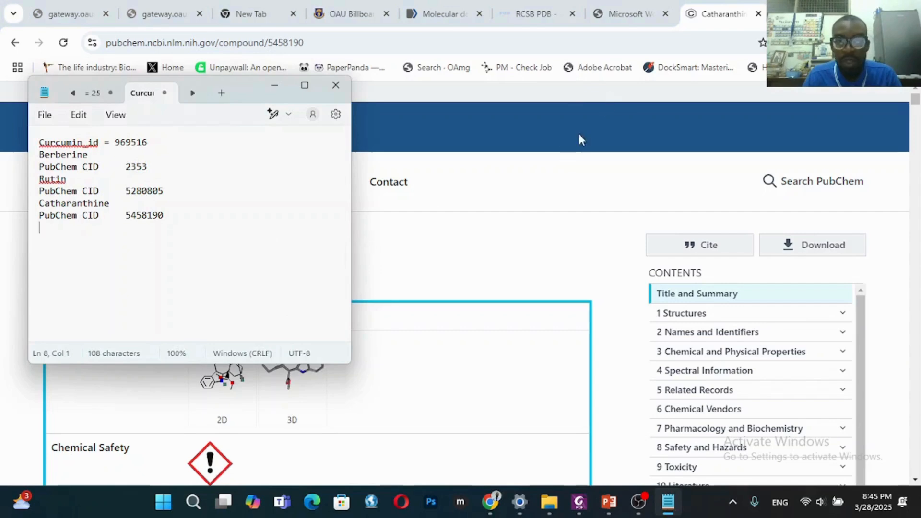
# Return to PubChem in the browser, search for Quercetin and open the best match's compound summary
pyautogui.click(776, 181)
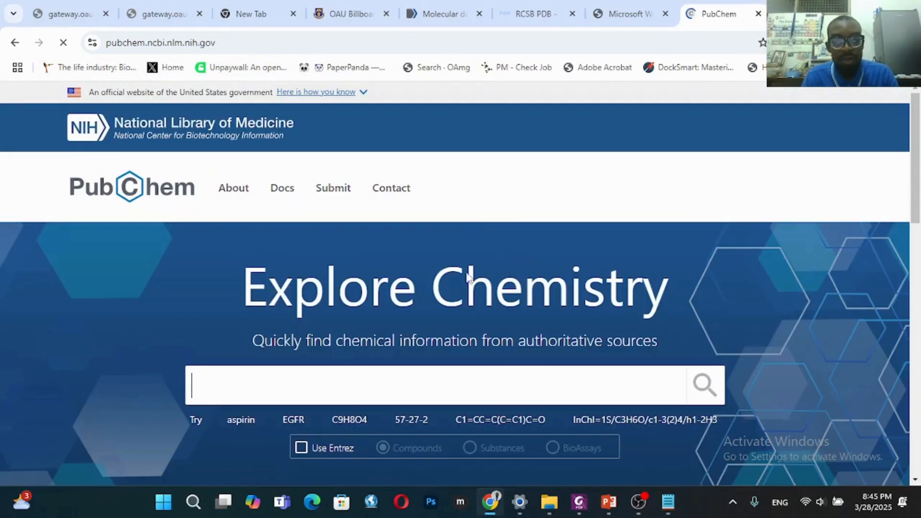
pyautogui.write('Q')
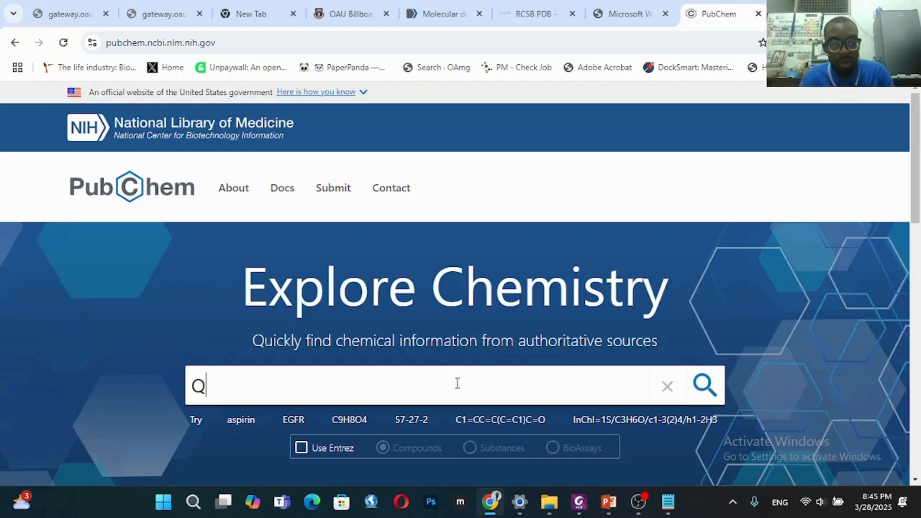
pyautogui.write('uerce')
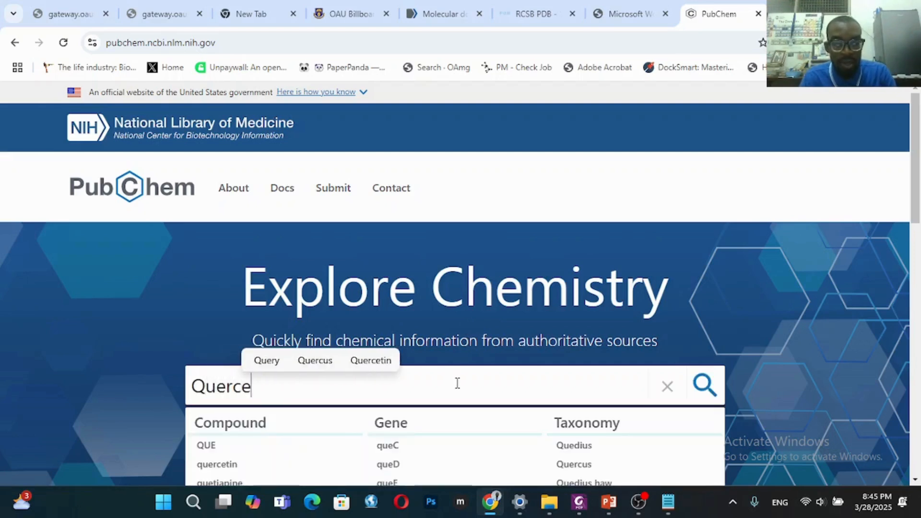
pyautogui.write('tin')
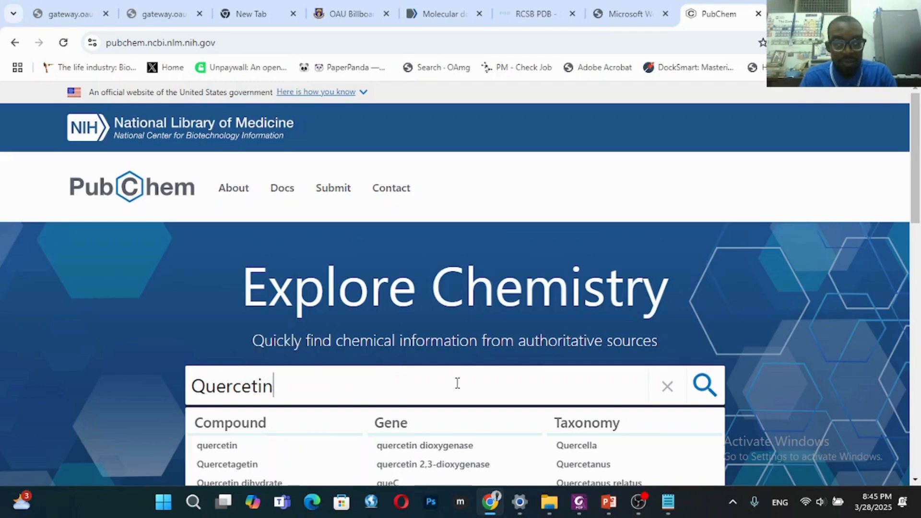
pyautogui.press('Return')
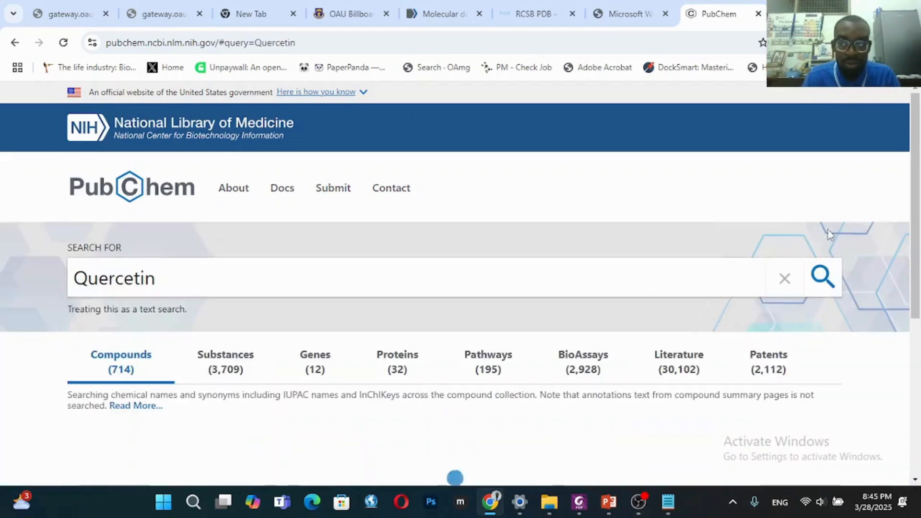
pyautogui.click(916, 269)
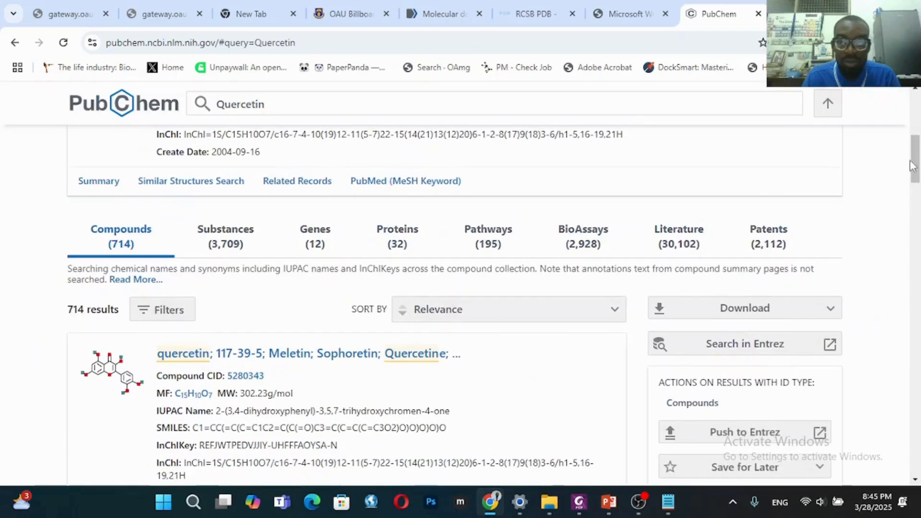
pyautogui.scroll(5, 268, 250)
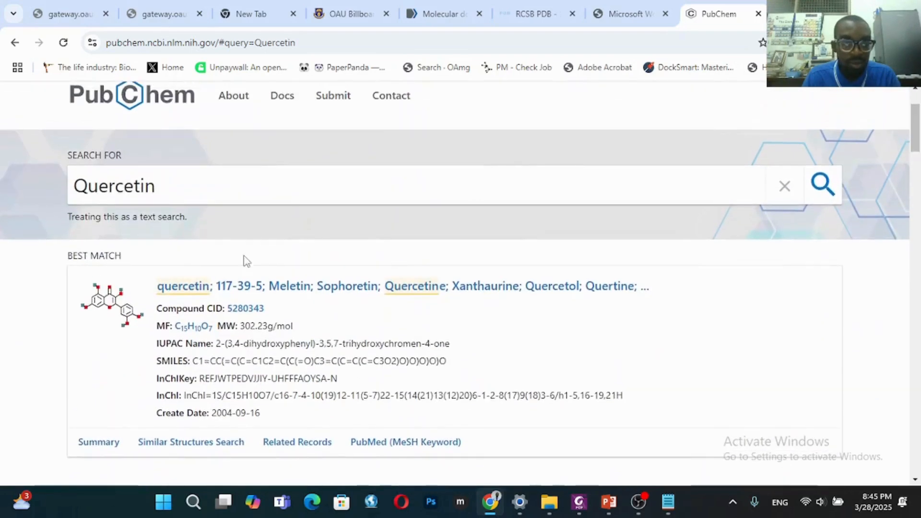
pyautogui.click(193, 290)
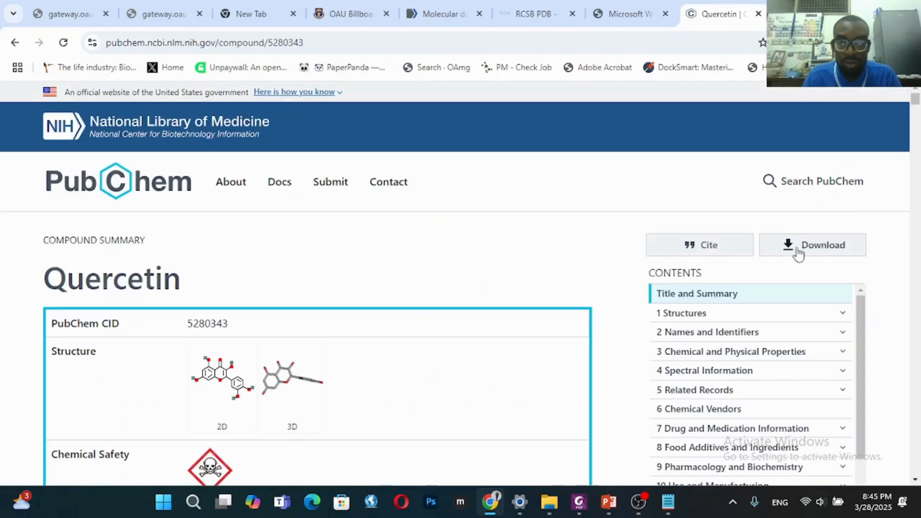
# Save quercetin's 3D conformer in SDF format and close the download options
pyautogui.click(815, 256)
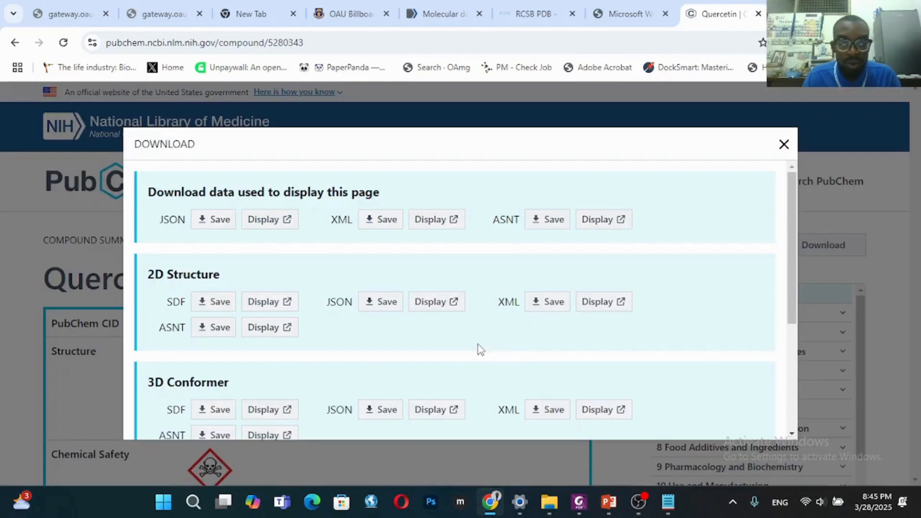
pyautogui.click(216, 410)
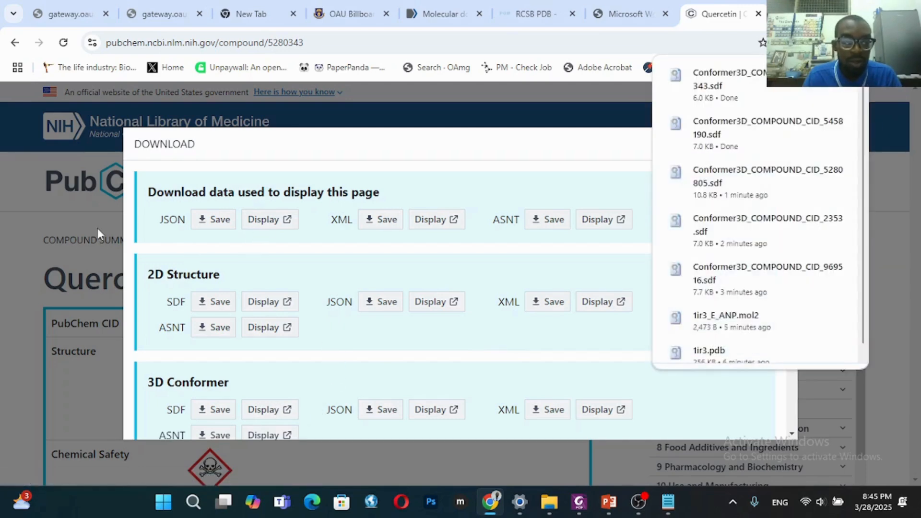
pyautogui.click(59, 253)
# Copy the Quercetin heading with its PubChem CID 5280343 into the Notepad note below the catharanthine entry
pyautogui.moveTo(46, 278); pyautogui.dragTo(236, 326)
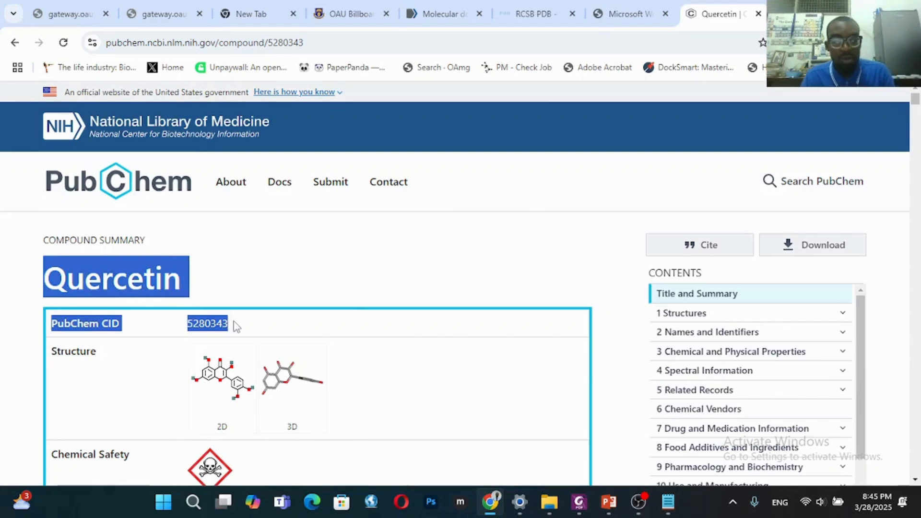
pyautogui.click(668, 502)
pyautogui.hotkey('ctrl', 'v')
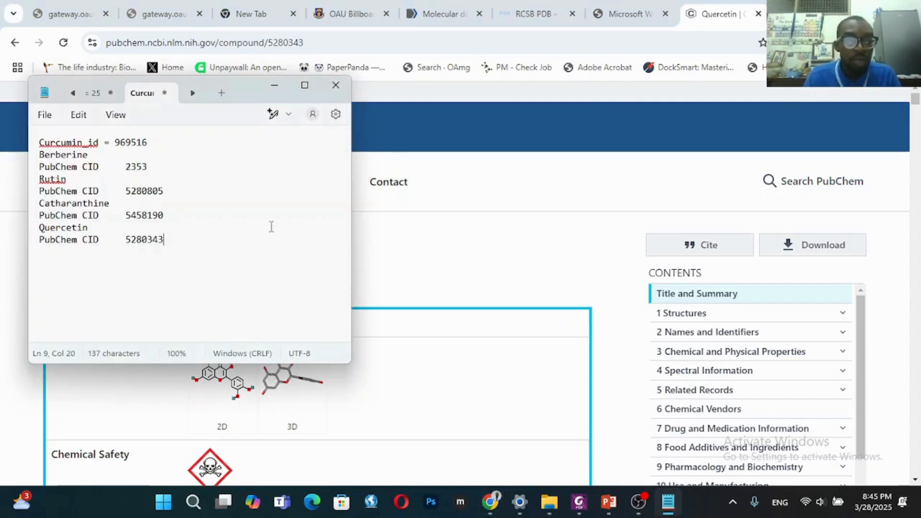
# Check the standard drugs on the PowerPoint slide, return to PubChem in the browser, search for metformin and open the best match's compound summary
pyautogui.click(608, 502)
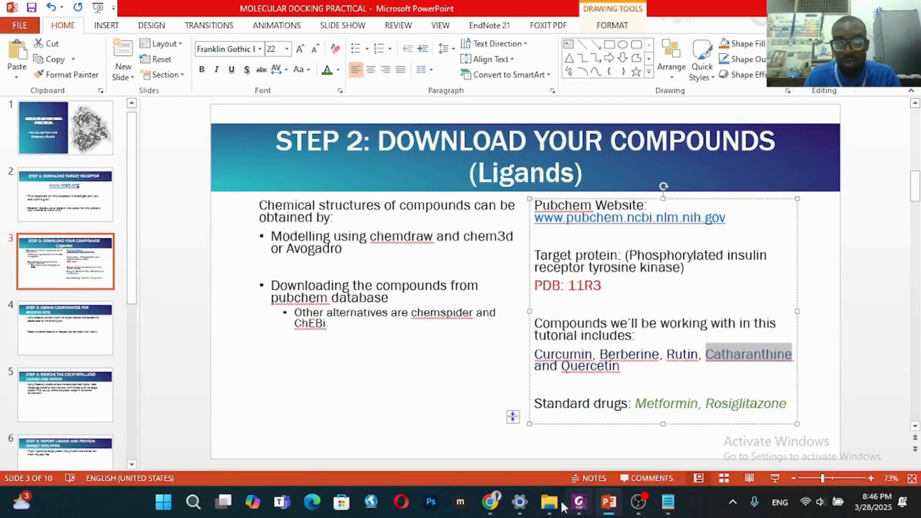
pyautogui.click(490, 502)
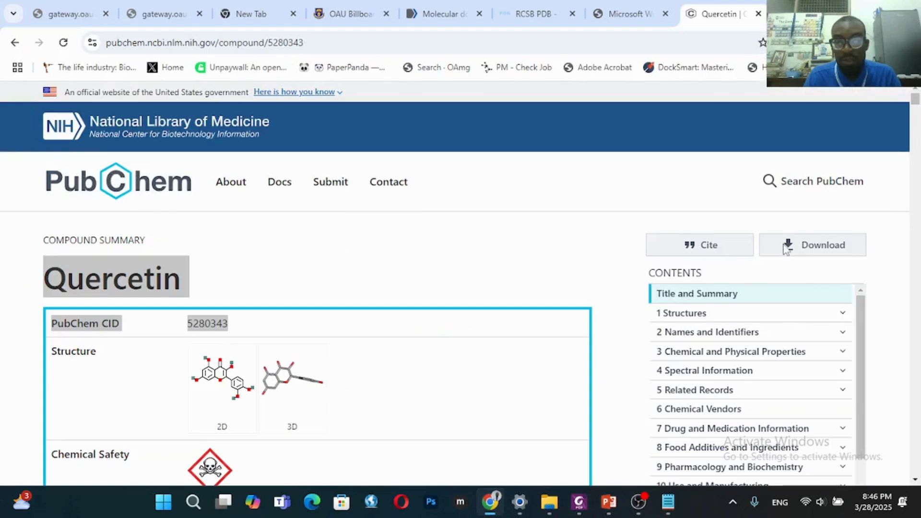
pyautogui.click(796, 182)
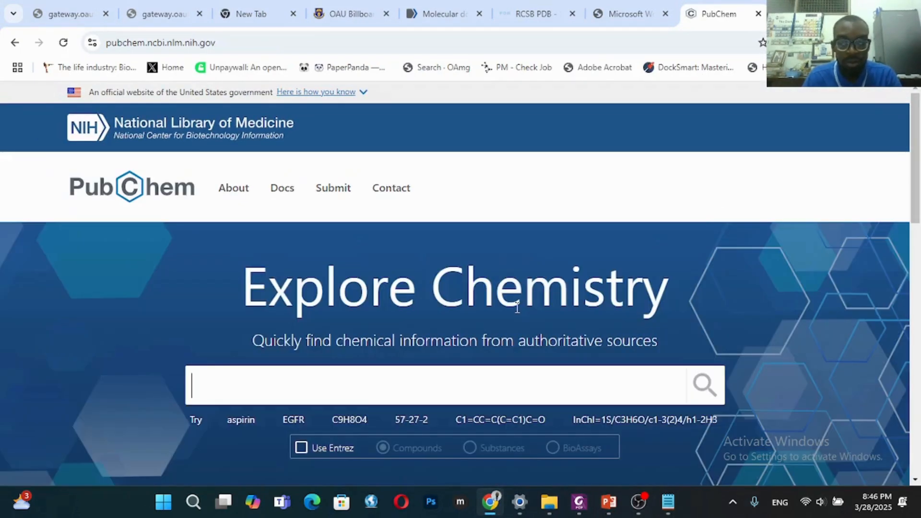
pyautogui.write('metfo')
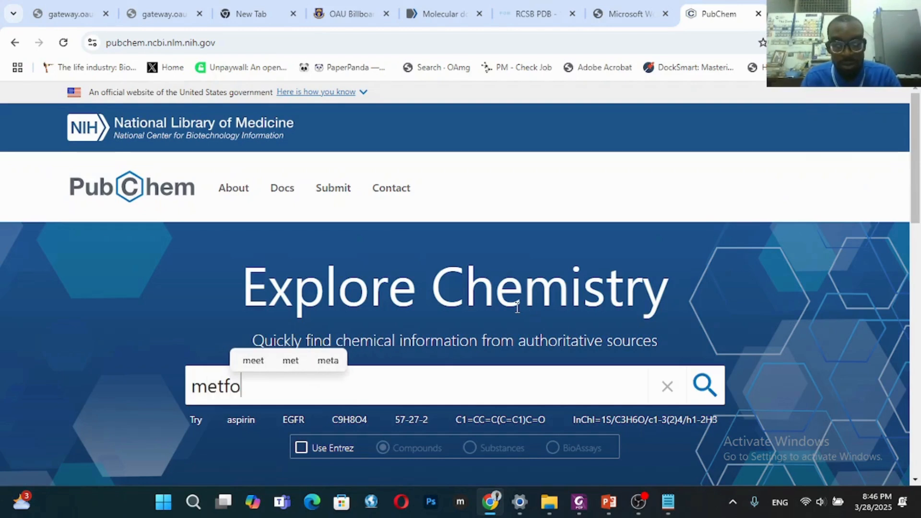
pyautogui.write('rmin')
pyautogui.press('Return')
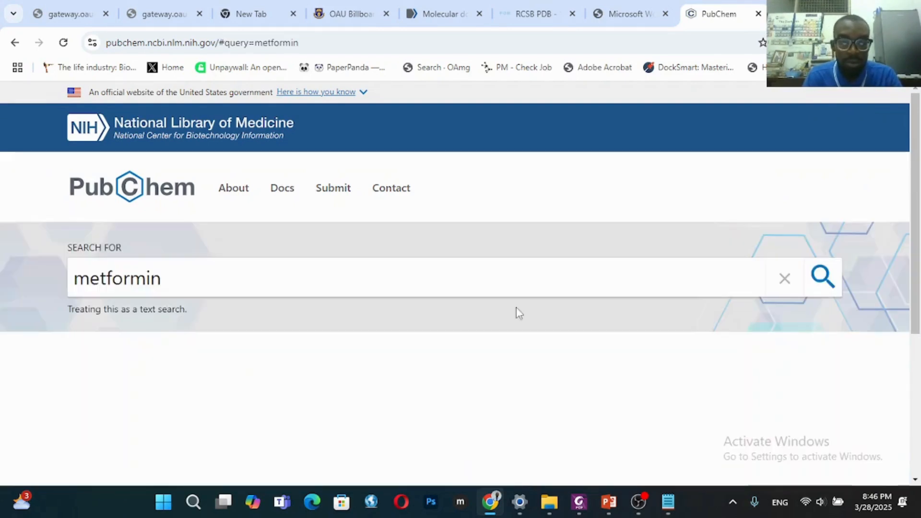
pyautogui.click(919, 239)
pyautogui.scroll(5, 917, 217)
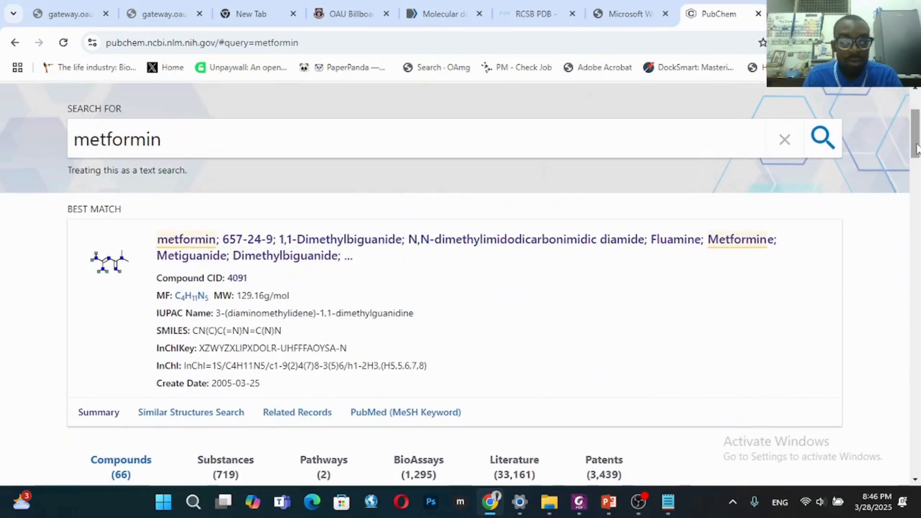
pyautogui.click(205, 254)
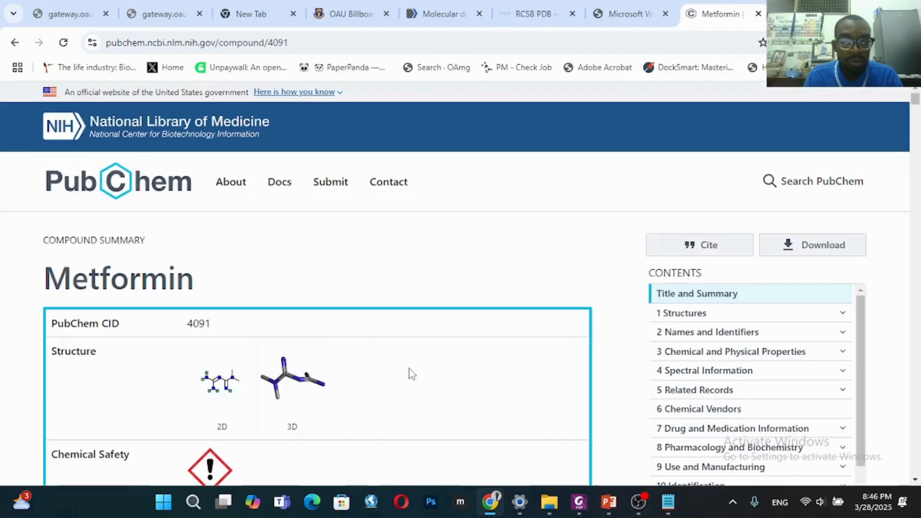
# Save metformin's 3D conformer in SDF format and close the download options
pyautogui.click(786, 246)
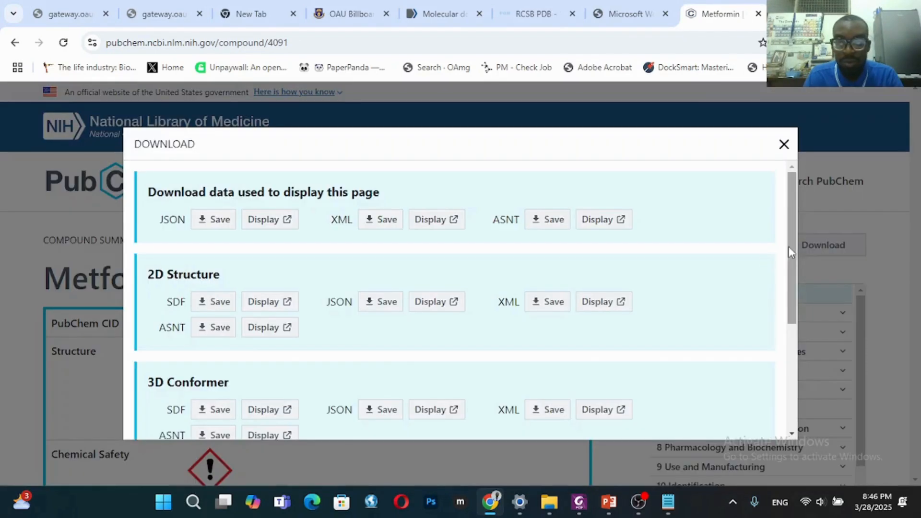
pyautogui.click(220, 416)
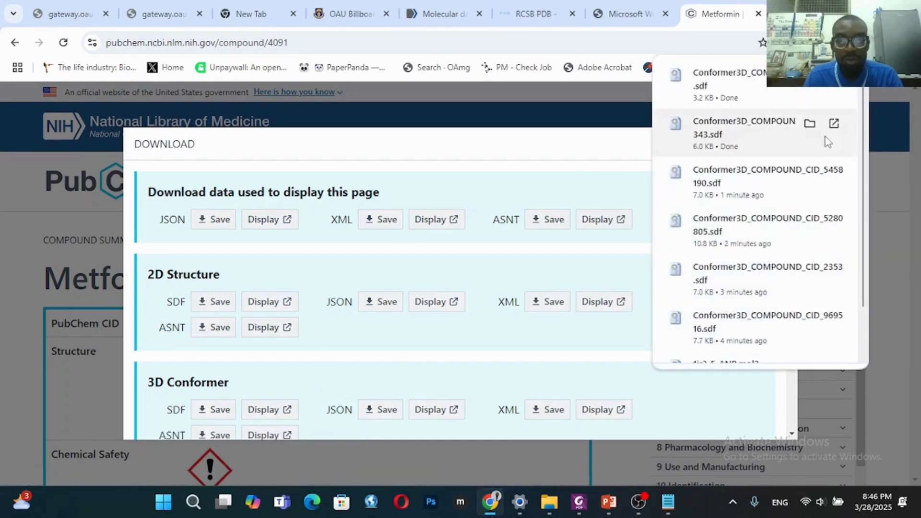
pyautogui.click(41, 313)
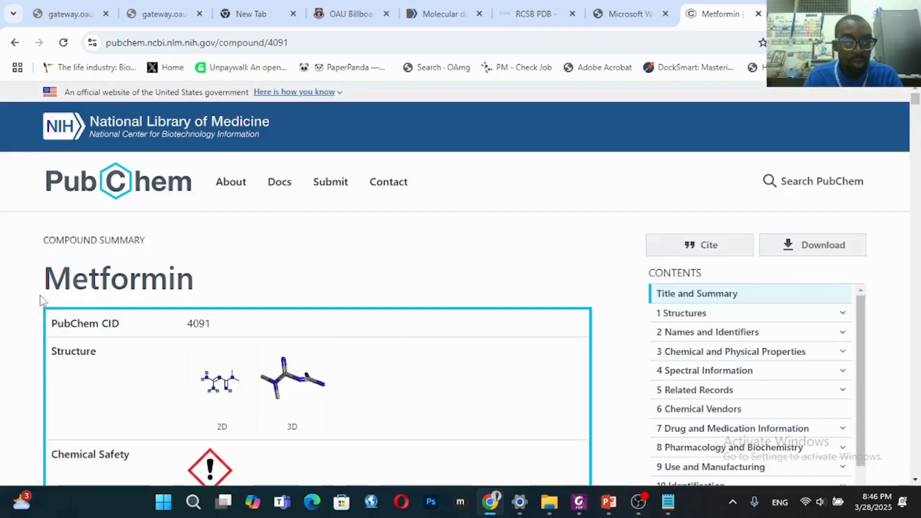
# Copy the Metformin heading with its PubChem CID 4091 into the Notepad note on a new line below the quercetin entry
pyautogui.moveTo(41, 274); pyautogui.dragTo(213, 321)
pyautogui.hotkey('ctrl', 'c')
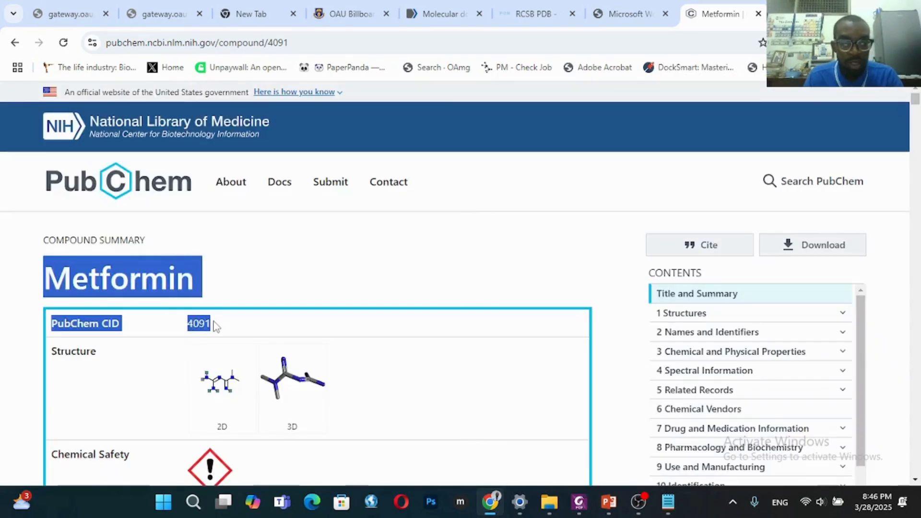
pyautogui.click(668, 502)
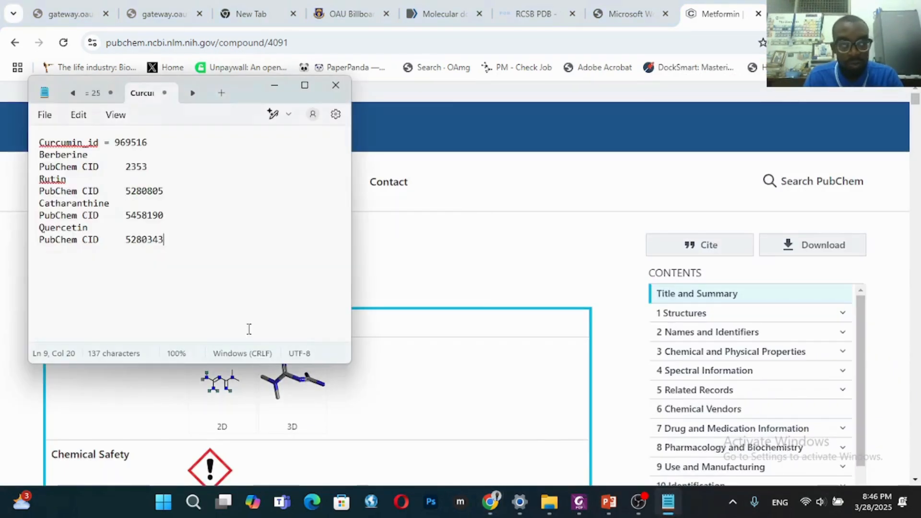
pyautogui.press('Return')
pyautogui.hotkey('ctrl', 'v')
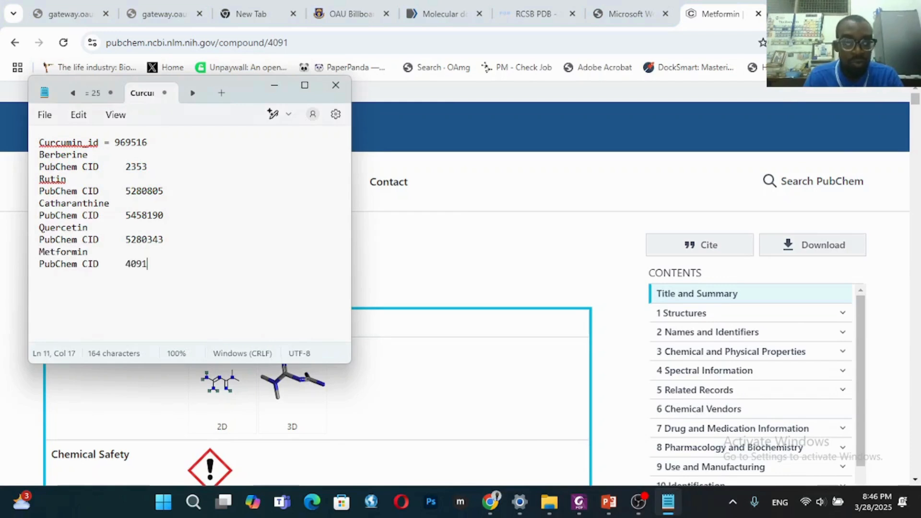
# Switch to the PowerPoint slide listing the compounds and copy the standard drug name Rosiglitazone
pyautogui.click(386, 227)
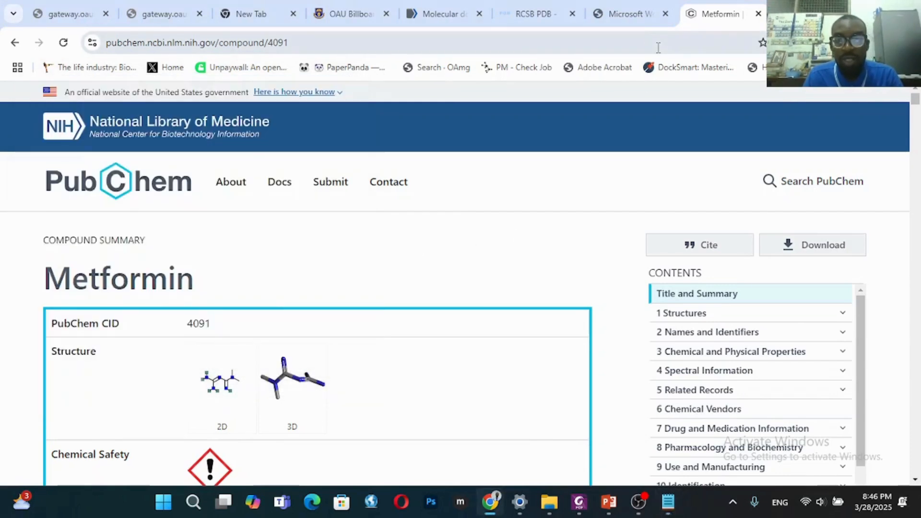
pyautogui.click(607, 502)
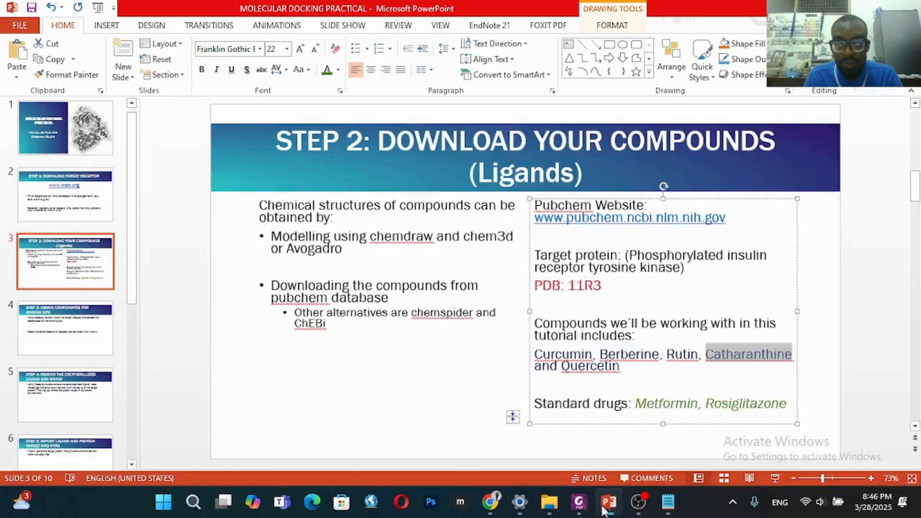
pyautogui.moveTo(708, 407); pyautogui.dragTo(786, 411)
pyautogui.hotkey('ctrl', 'c')
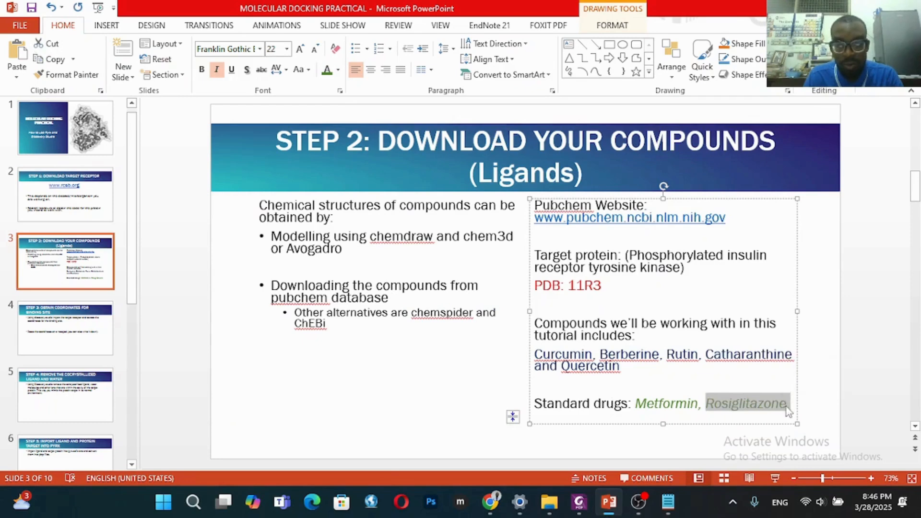
# Return to PubChem in the browser, search for the copied name Rosiglitazone and open the best match's compound summary
pyautogui.click(489, 509)
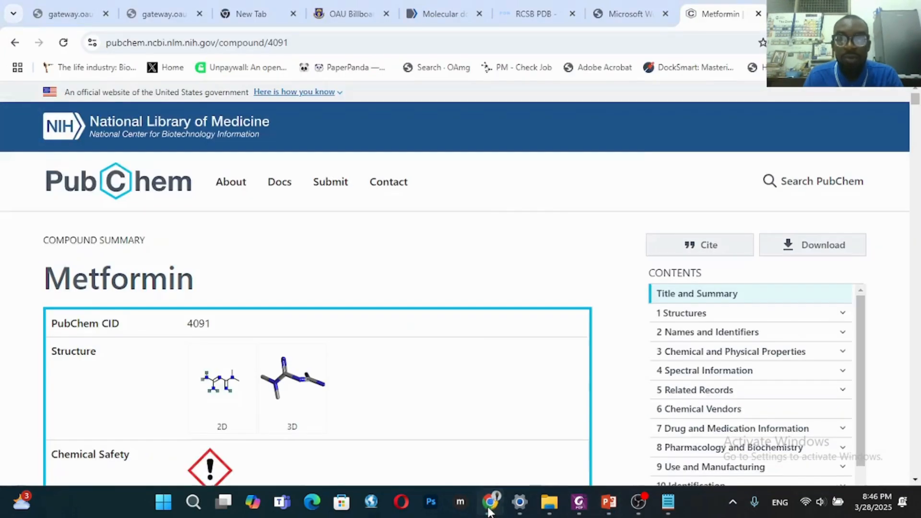
pyautogui.click(777, 192)
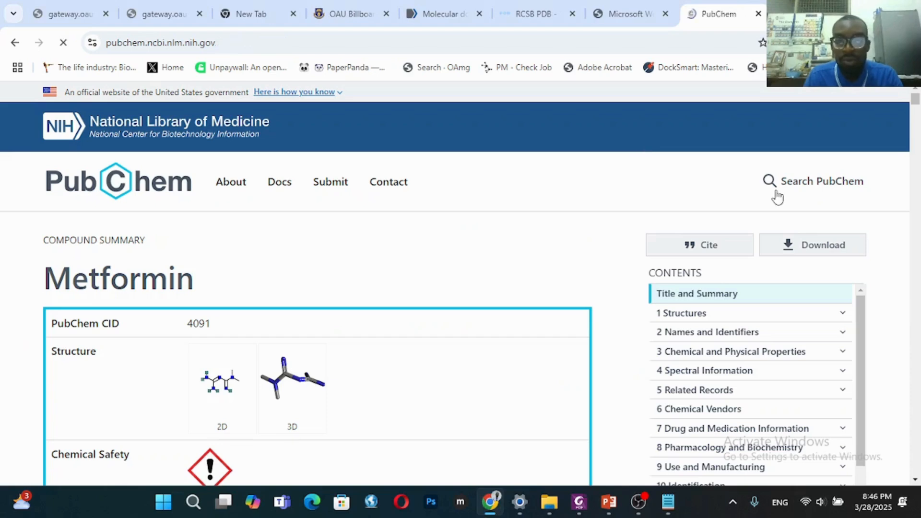
pyautogui.click(382, 379)
pyautogui.hotkey('ctrl', 'v')
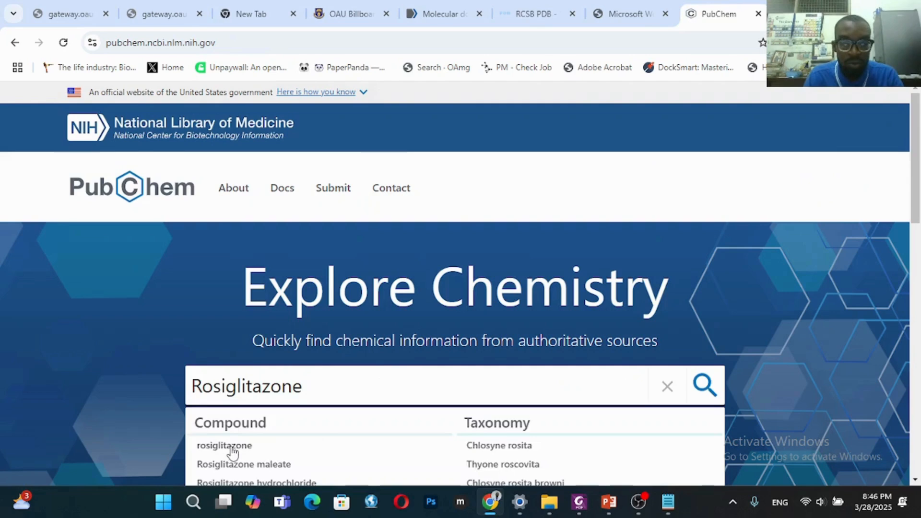
pyautogui.click(230, 445)
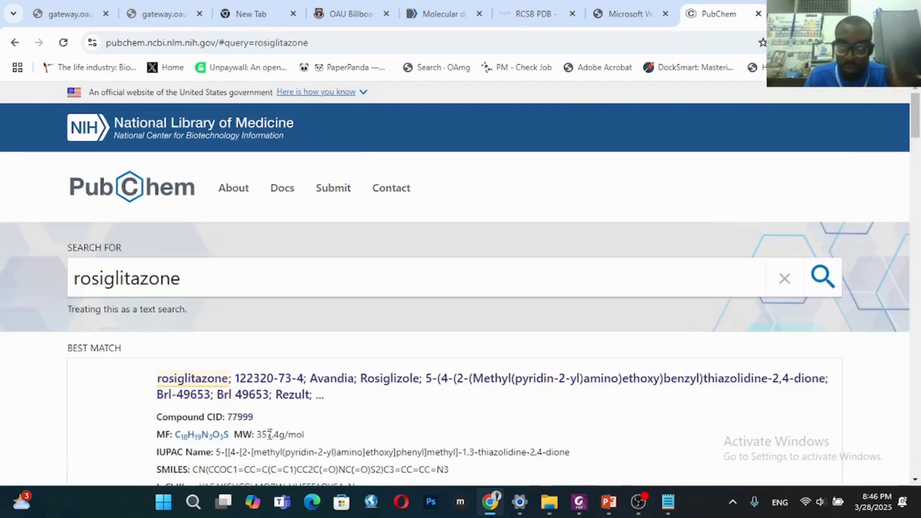
pyautogui.click(184, 385)
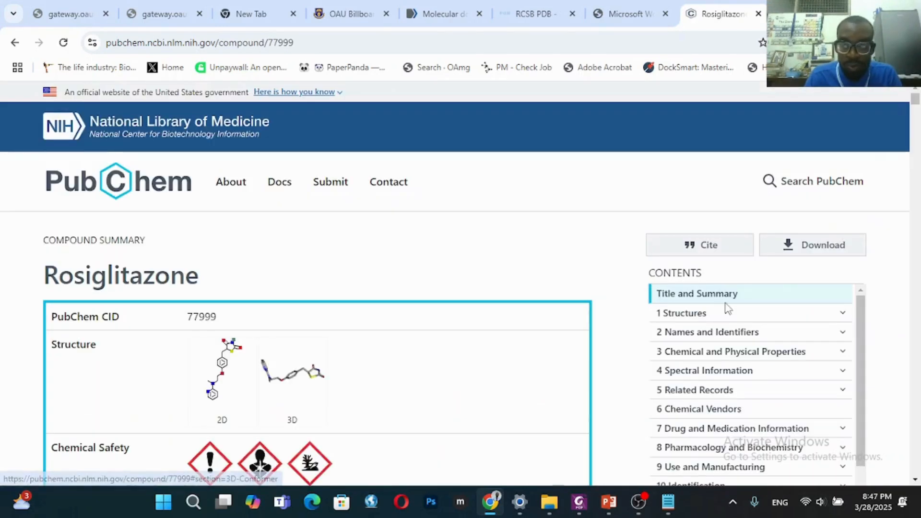
# Save rosiglitazone's 3D conformer in SDF format and close the download options
pyautogui.click(787, 255)
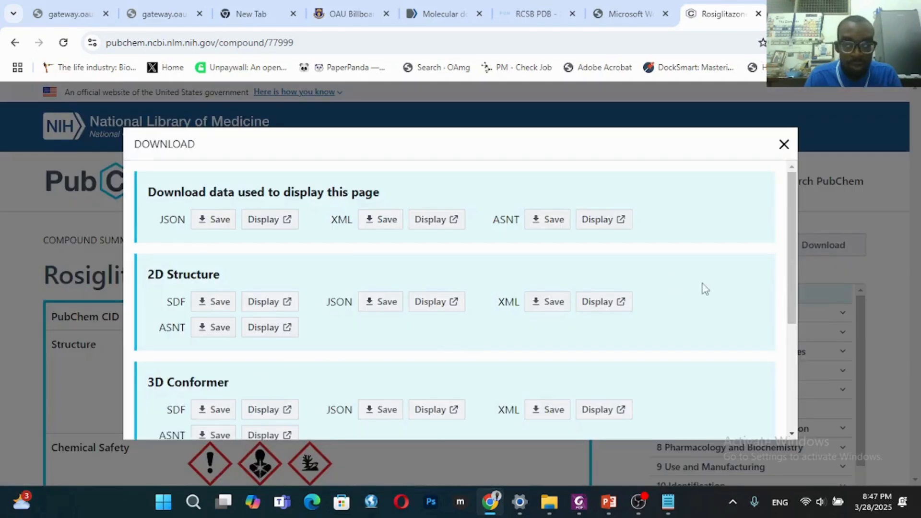
pyautogui.moveTo(789, 277); pyautogui.dragTo(789, 294)
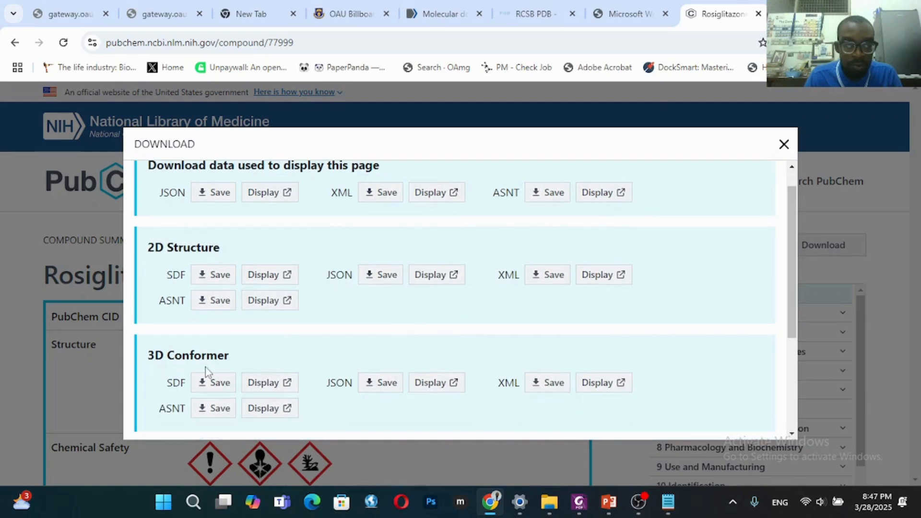
pyautogui.click(214, 383)
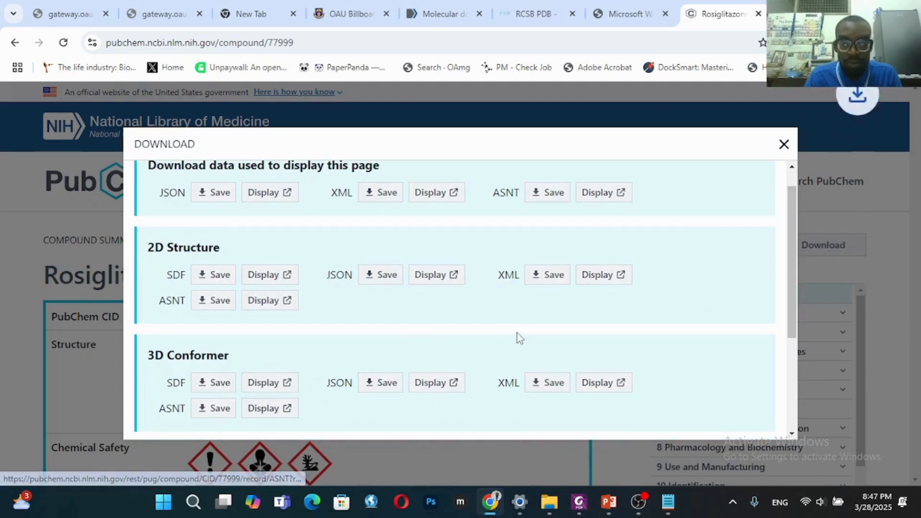
pyautogui.click(1, 350)
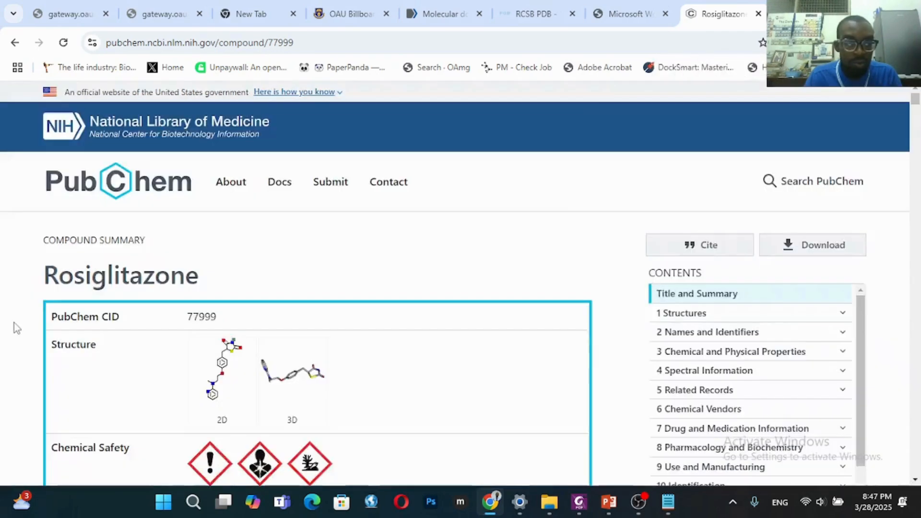
# Copy the Rosiglitazone heading with its PubChem CID 77999 into the Notepad note on a new line below the metformin entry
pyautogui.moveTo(40, 277); pyautogui.dragTo(226, 319)
pyautogui.hotkey('ctrl', 'c')
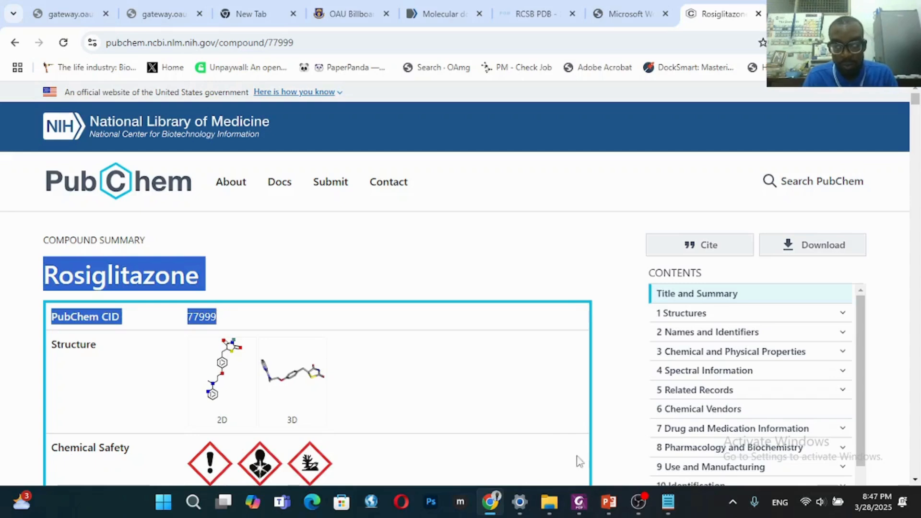
pyautogui.click(668, 502)
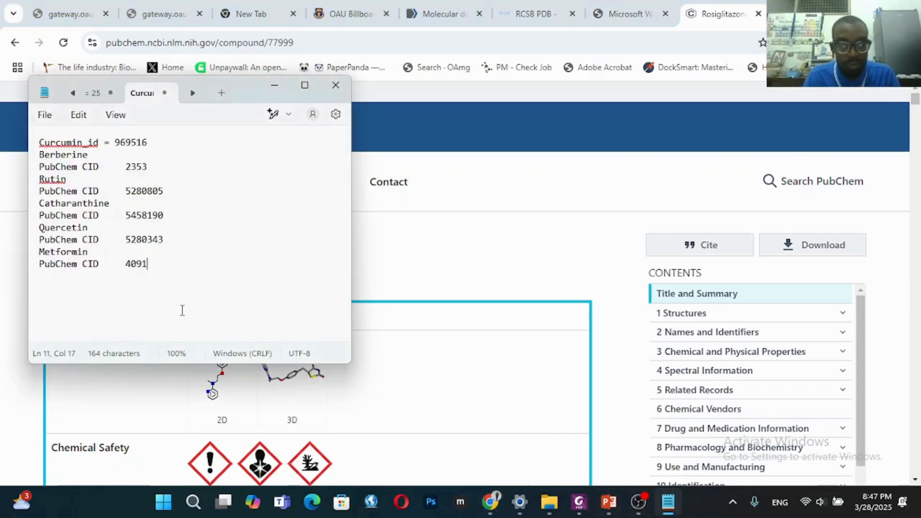
pyautogui.press('Return')
pyautogui.hotkey('ctrl', 'v')
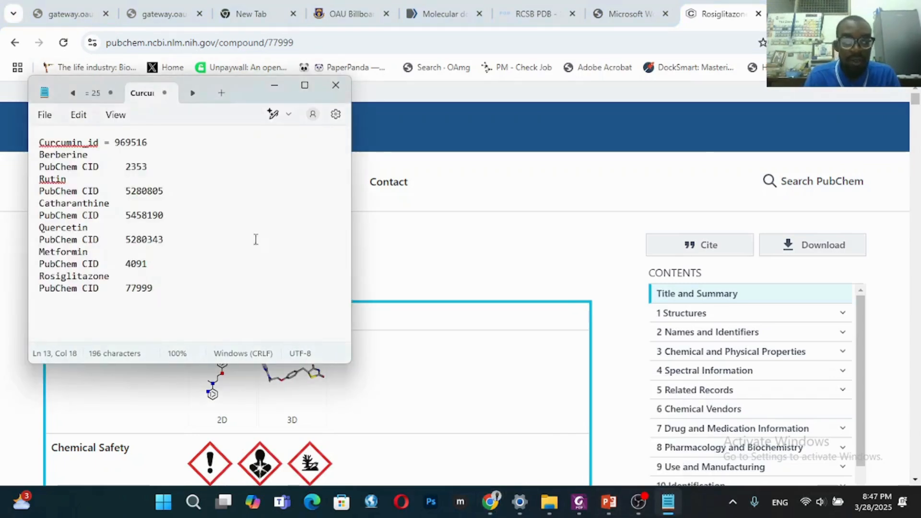
# Return to the browser, show the newly downloaded rosiglitazone SDF file in the Downloads folder and maximize the File Explorer window
pyautogui.click(456, 247)
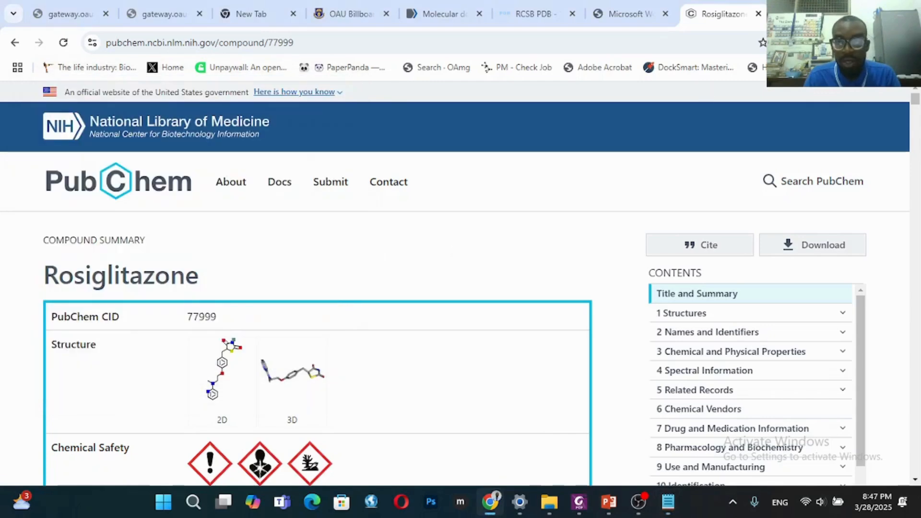
pyautogui.click(810, 103)
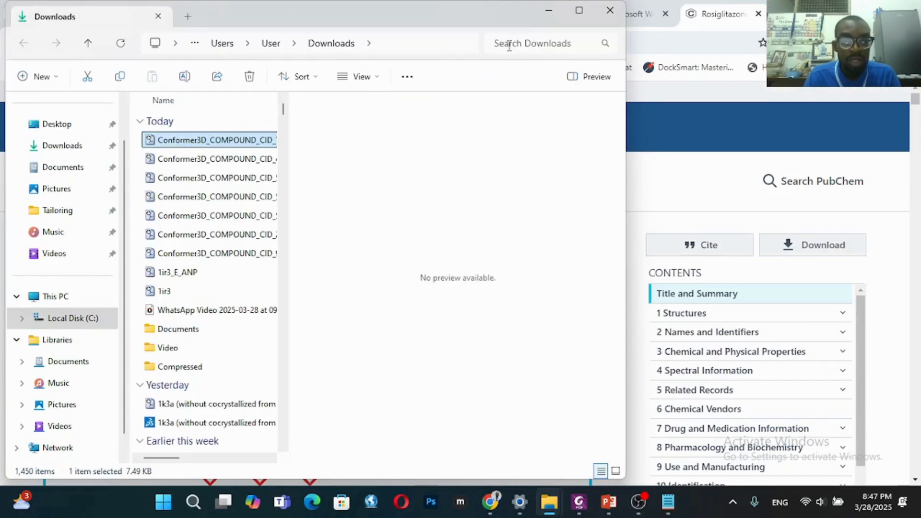
pyautogui.click(579, 10)
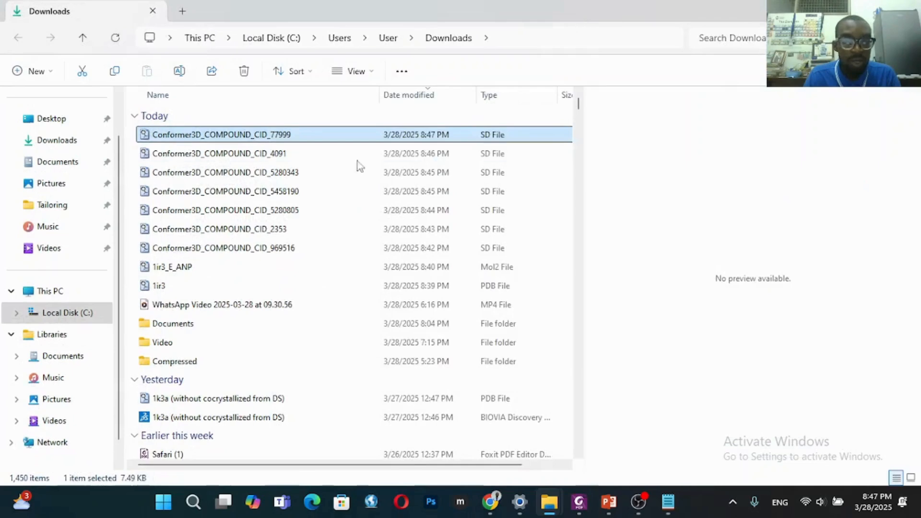
# Create a new folder in Downloads named Molecular Docking antidiabetic research
pyautogui.click(25, 79)
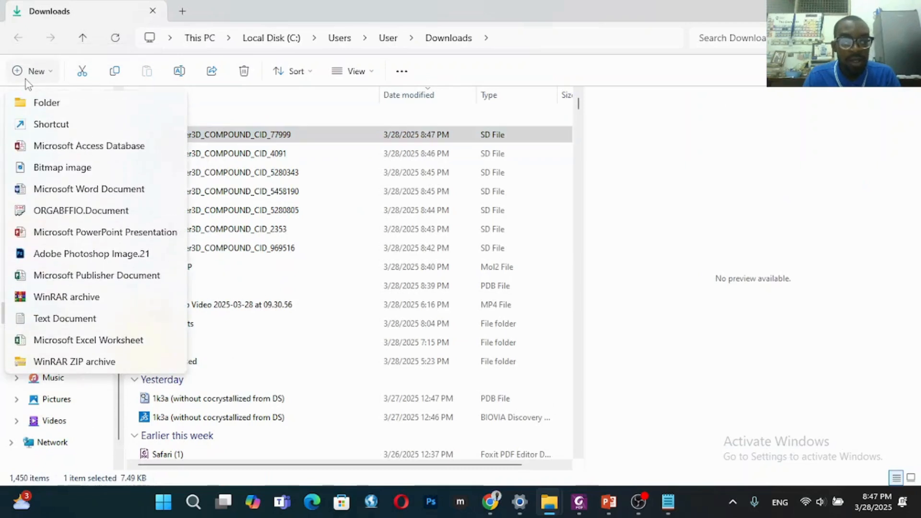
pyautogui.click(48, 103)
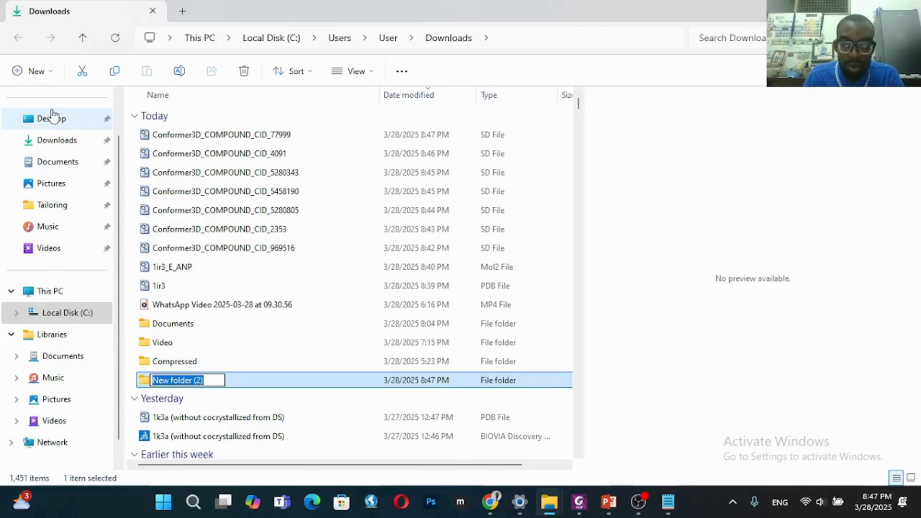
pyautogui.press('BackSpace')
pyautogui.write('mo')
pyautogui.press('BackSpace')
pyautogui.press('BackSpace')
pyautogui.write('Moledcular Docking')
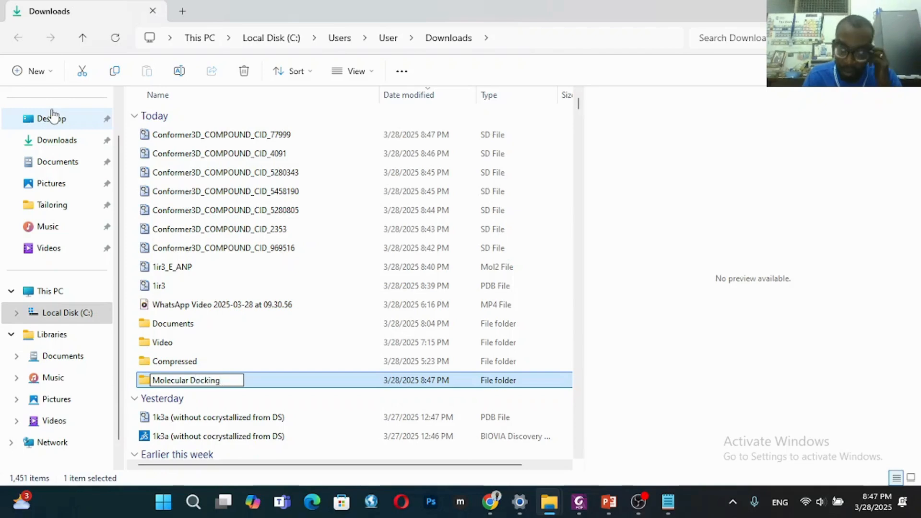
pyautogui.write(' a')
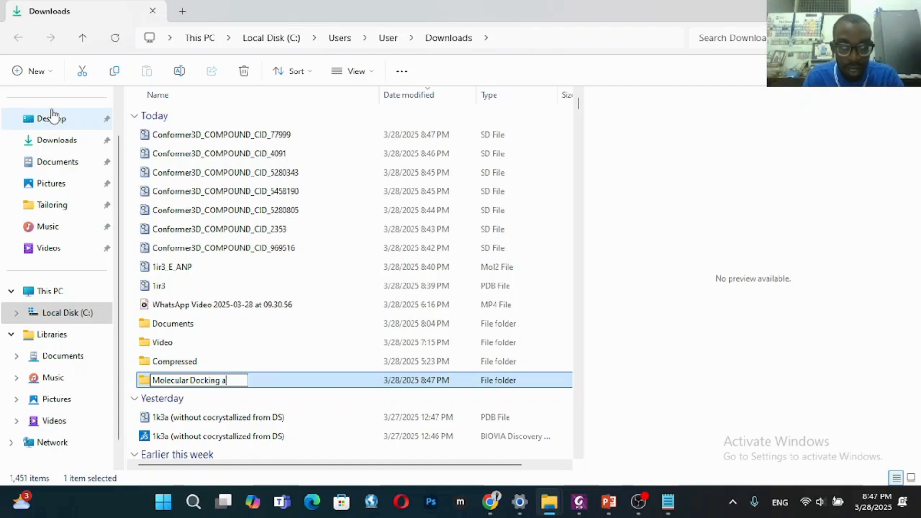
pyautogui.write('ntidia')
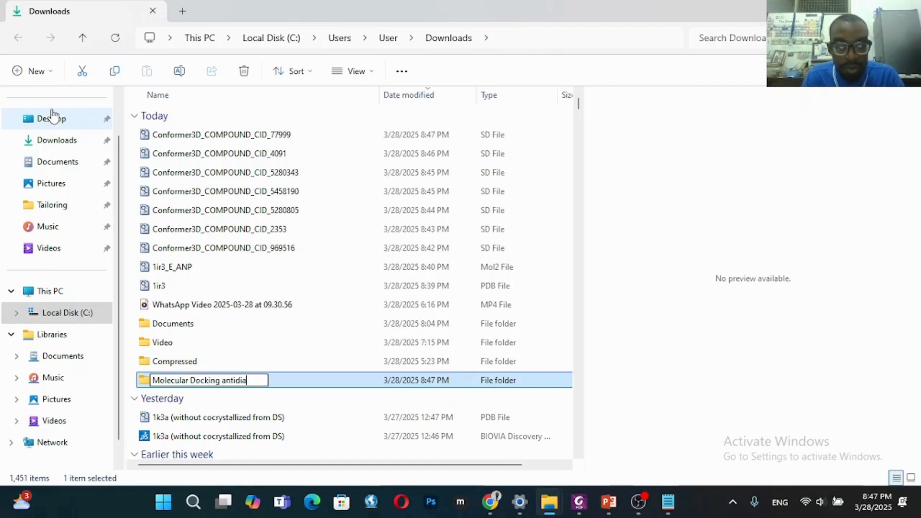
pyautogui.write('betic research')
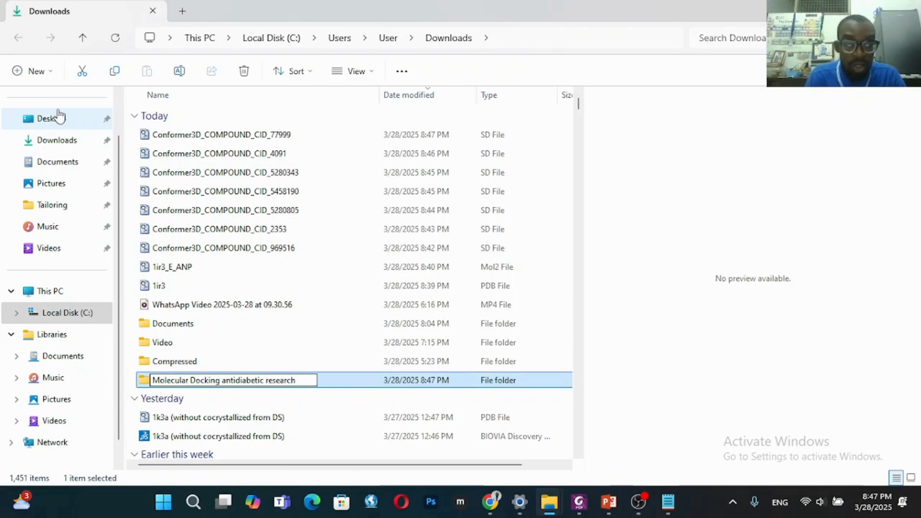
pyautogui.press('Return')
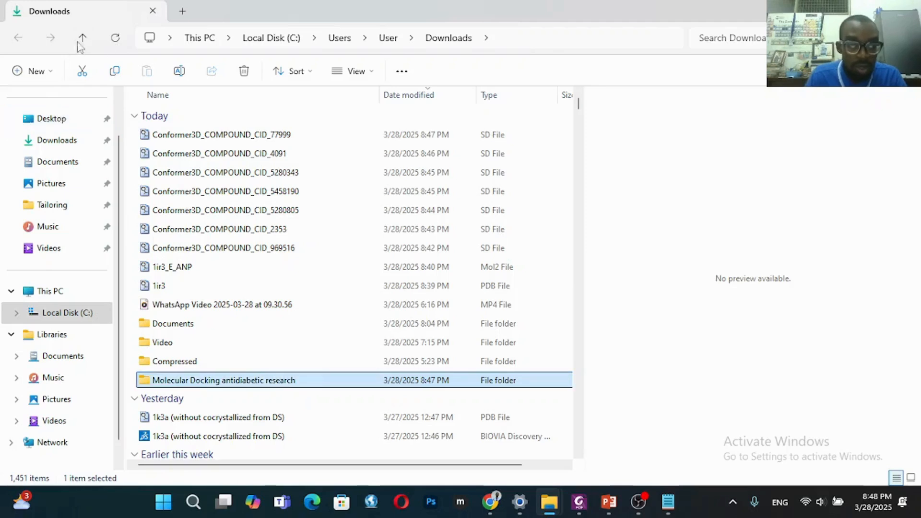
# Move the seven Conformer3D SD files plus 1ir3_E_ANP and 1ir3 from Downloads into the Molecular Docking antidiabetic research folder
pyautogui.click(187, 134)
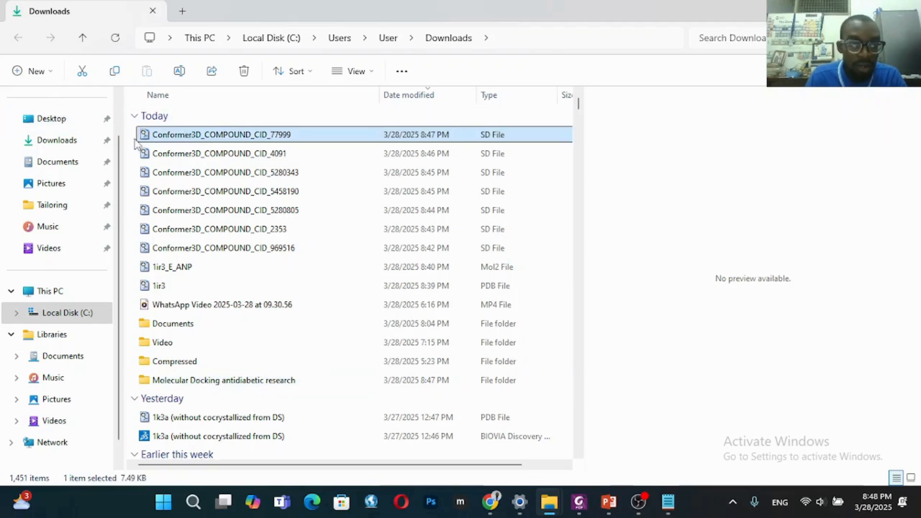
pyautogui.moveTo(134, 143); pyautogui.dragTo(181, 290)
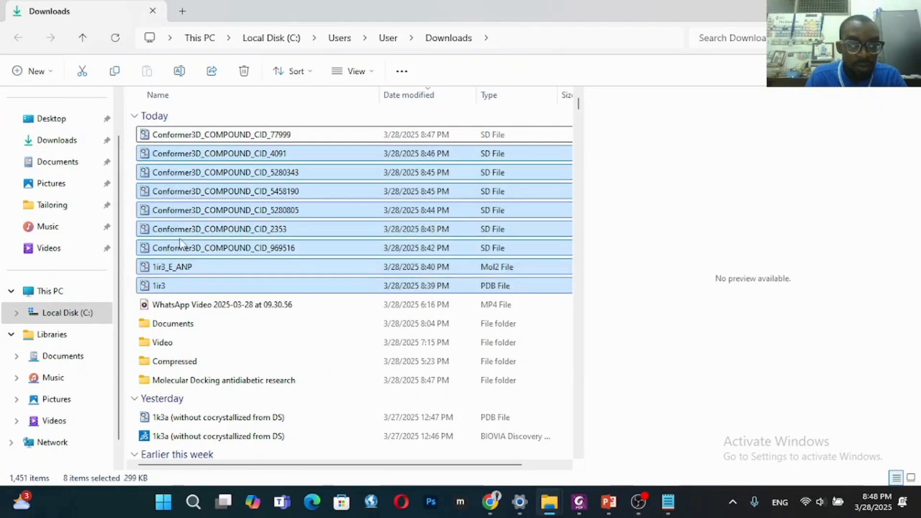
pyautogui.rightClick(180, 238)
pyautogui.click(134, 135)
pyautogui.moveTo(135, 139); pyautogui.dragTo(208, 286)
pyautogui.rightClick(195, 220)
pyautogui.click(135, 137)
pyautogui.moveTo(135, 137); pyautogui.dragTo(208, 293)
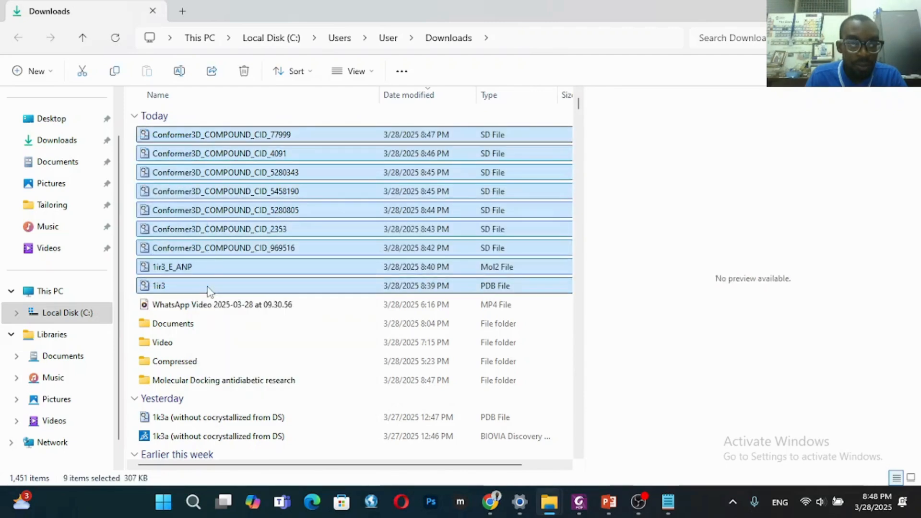
pyautogui.rightClick(200, 267)
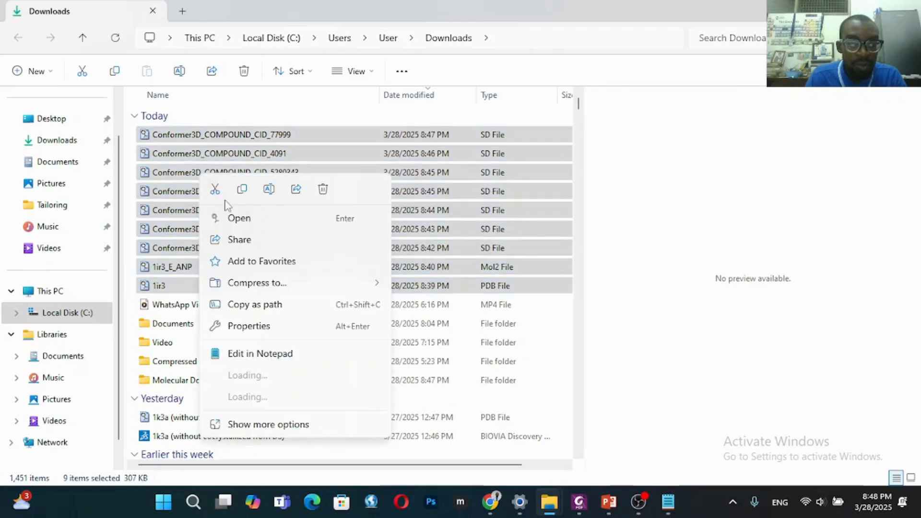
pyautogui.click(215, 190)
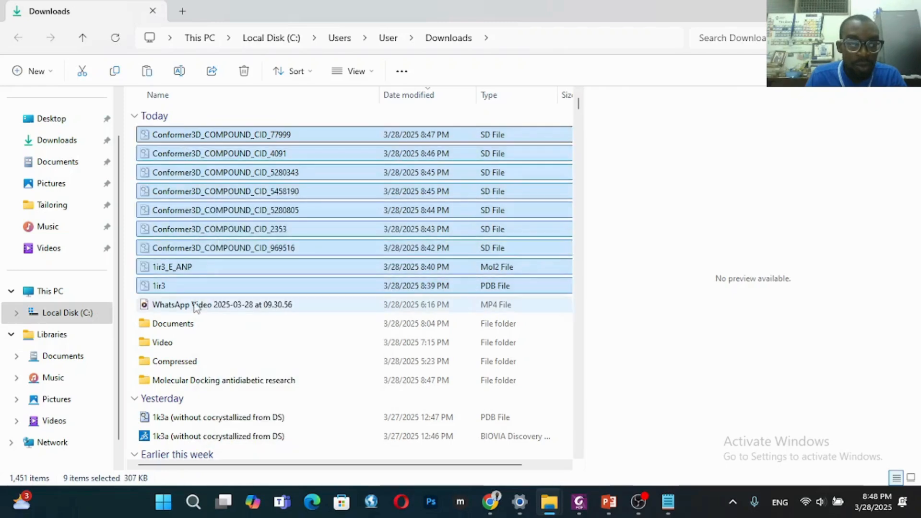
pyautogui.doubleClick(205, 380)
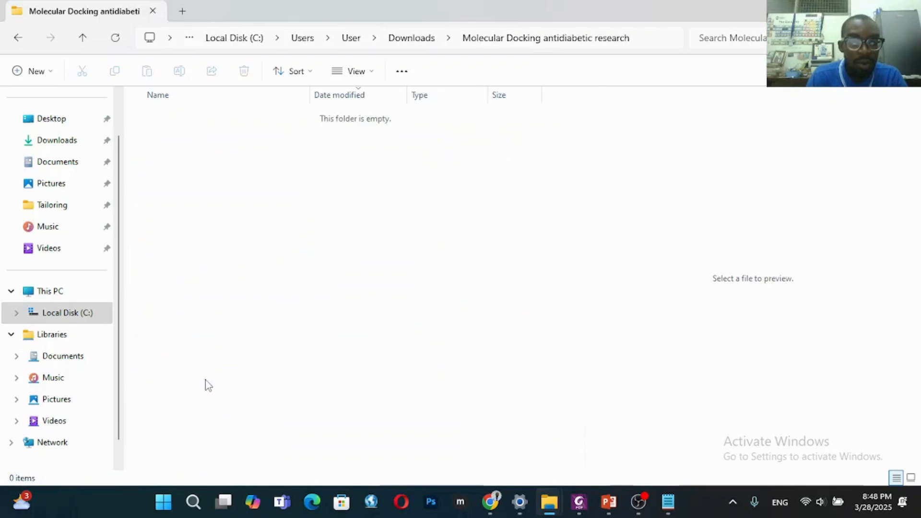
pyautogui.hotkey('ctrl', 'v')
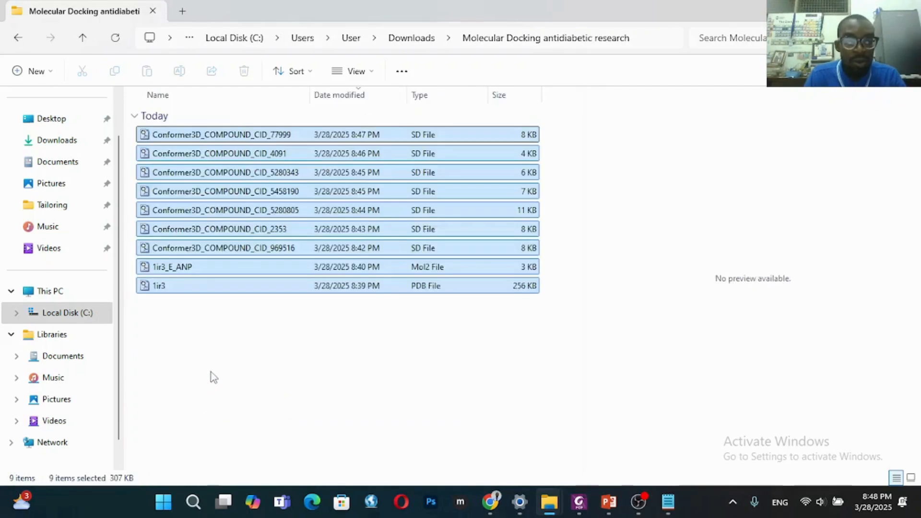
# Switch to the PowerPoint presentation and show the Step 2 ligand download slide full screen
pyautogui.click(609, 502)
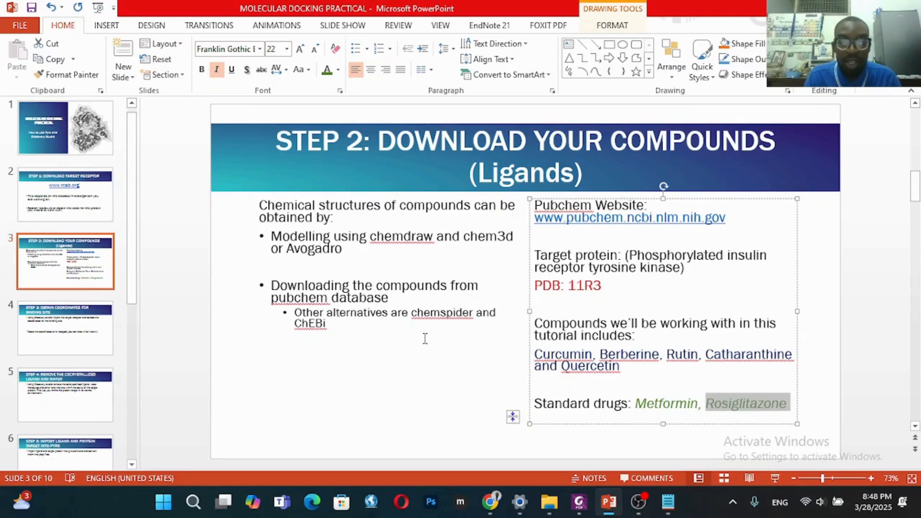
pyautogui.click(766, 479)
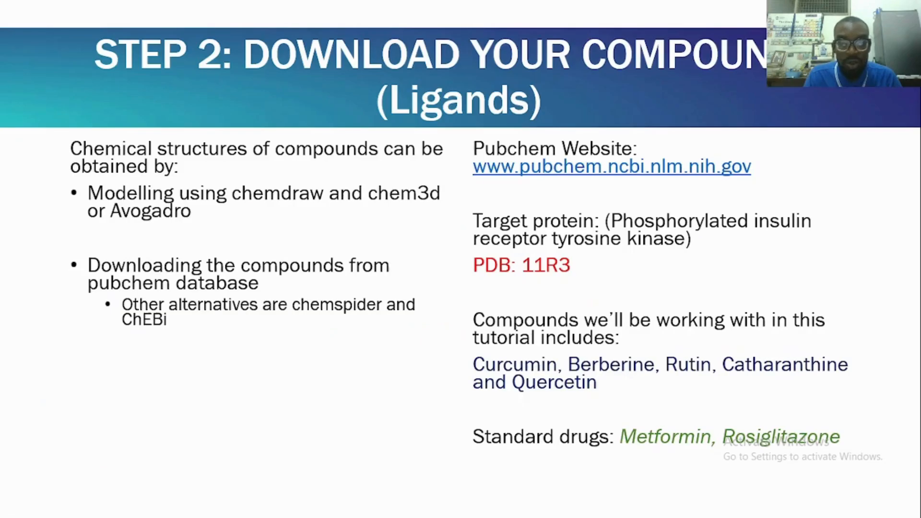
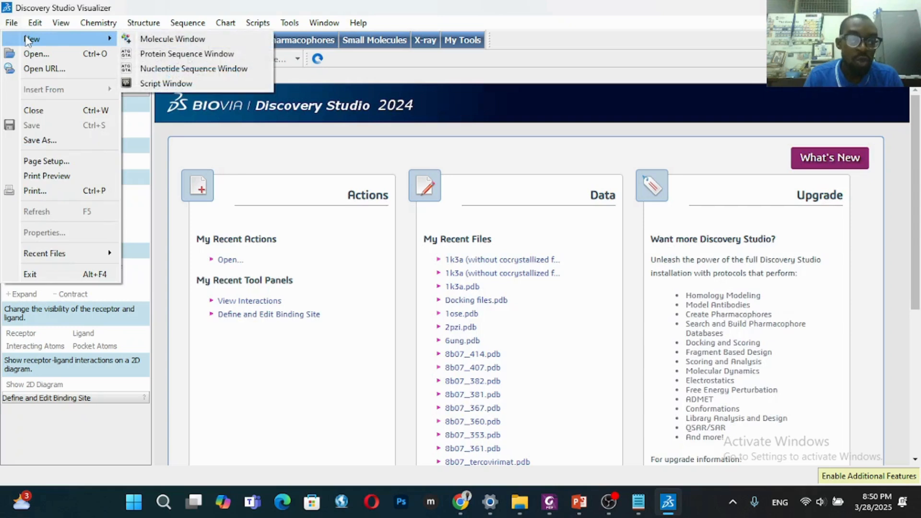
# Create a new molecule window in Discovery Studio and insert the 1ir3 PDB file from the Molecular Docking antidiabetic research folder
pyautogui.click(138, 44)
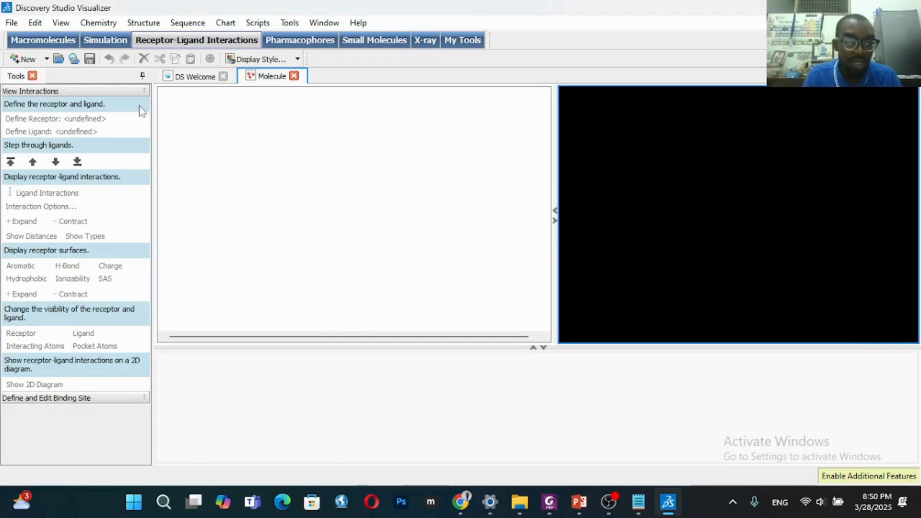
pyautogui.click(12, 24)
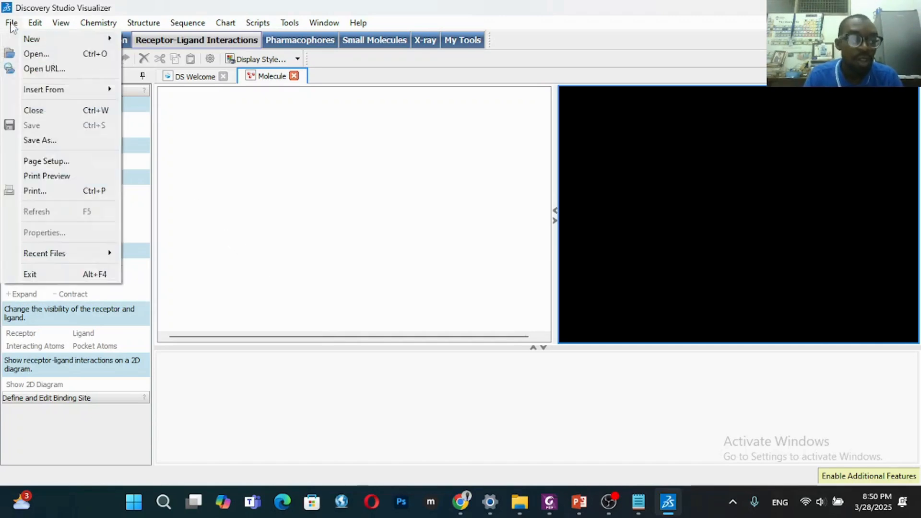
pyautogui.moveTo(44, 92)
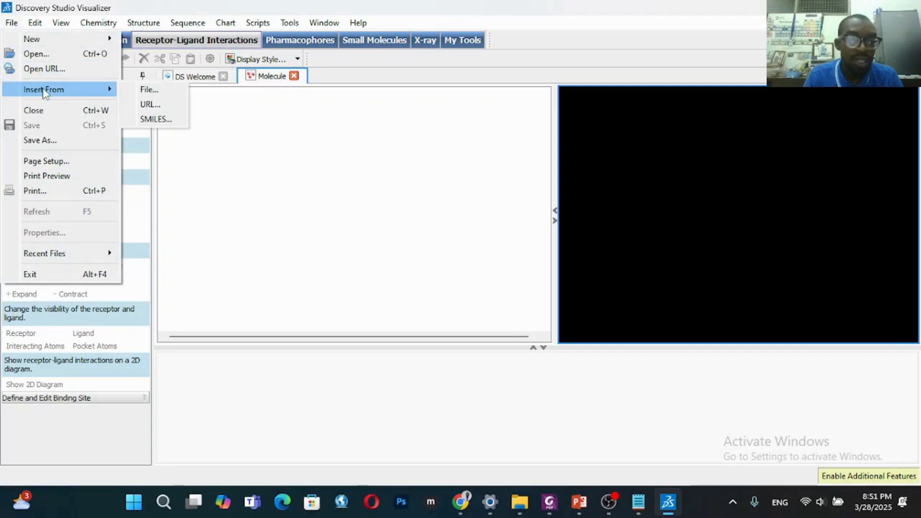
pyautogui.click(146, 91)
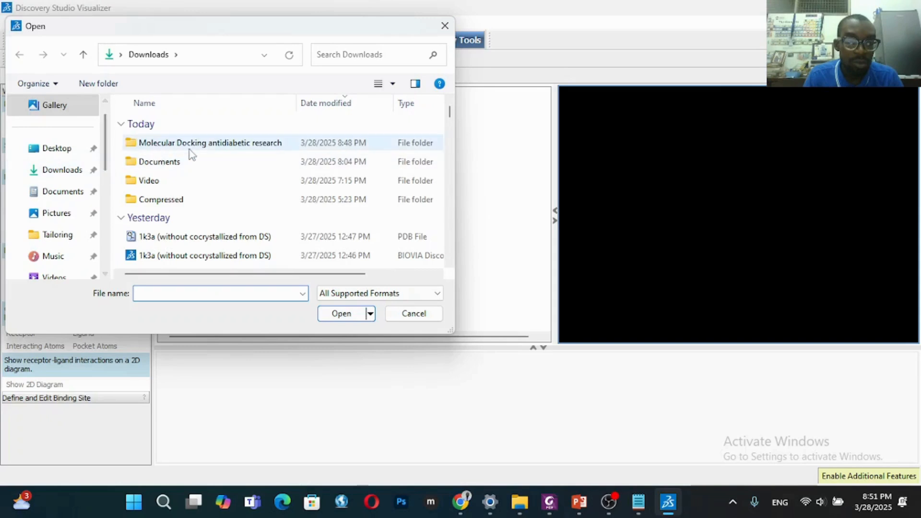
pyautogui.doubleClick(192, 149)
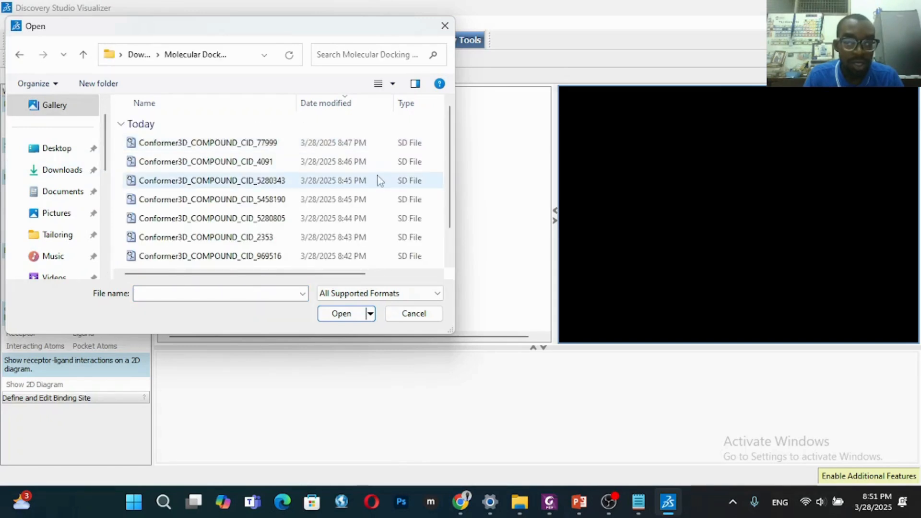
pyautogui.moveTo(450, 207); pyautogui.dragTo(452, 233)
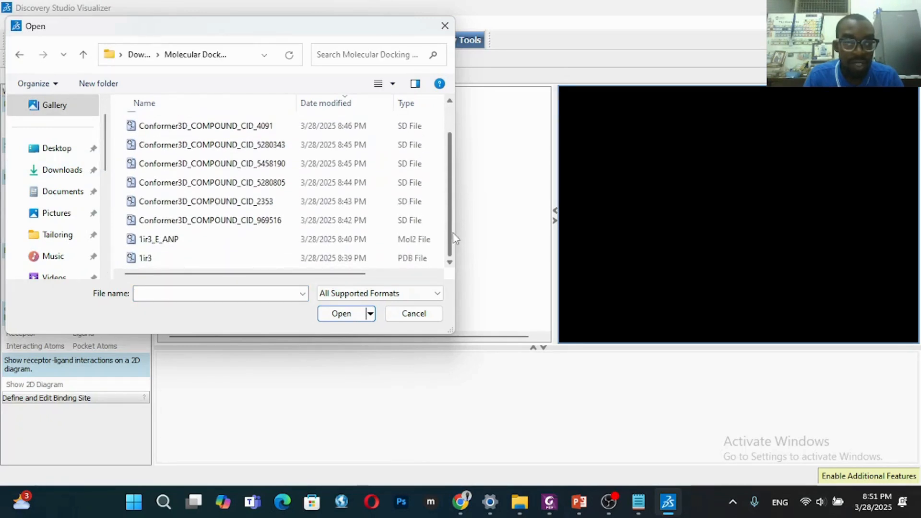
pyautogui.click(370, 259)
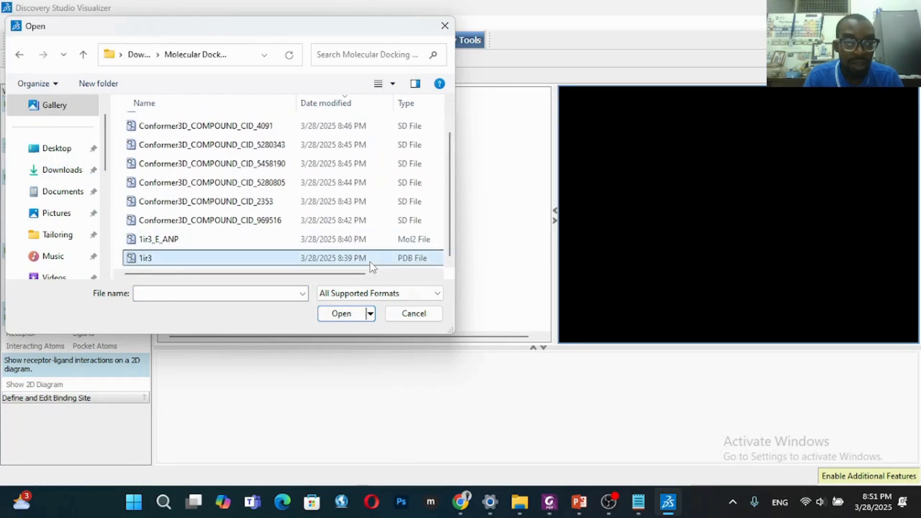
pyautogui.click(354, 314)
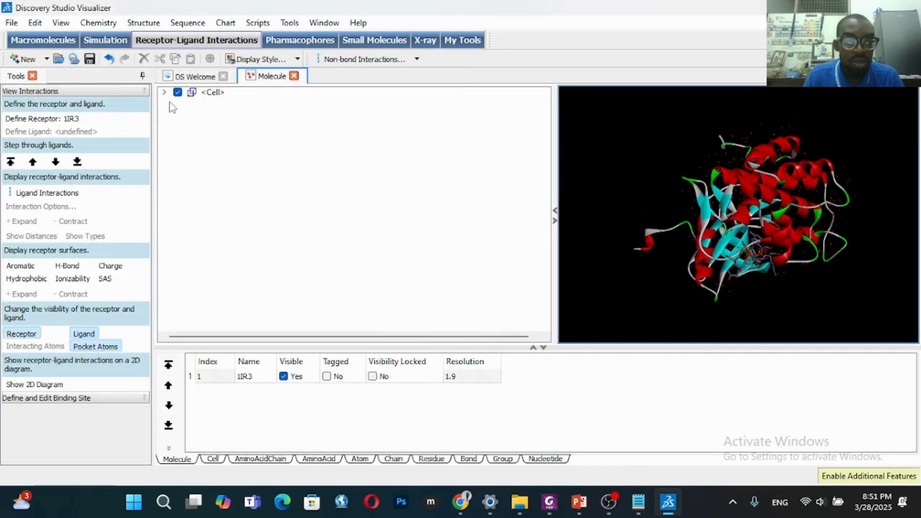
# Enlarge the 3D view by collapsing the data table and narrowing the hierarchy, and select a water atom near the protein
pyautogui.click(543, 347)
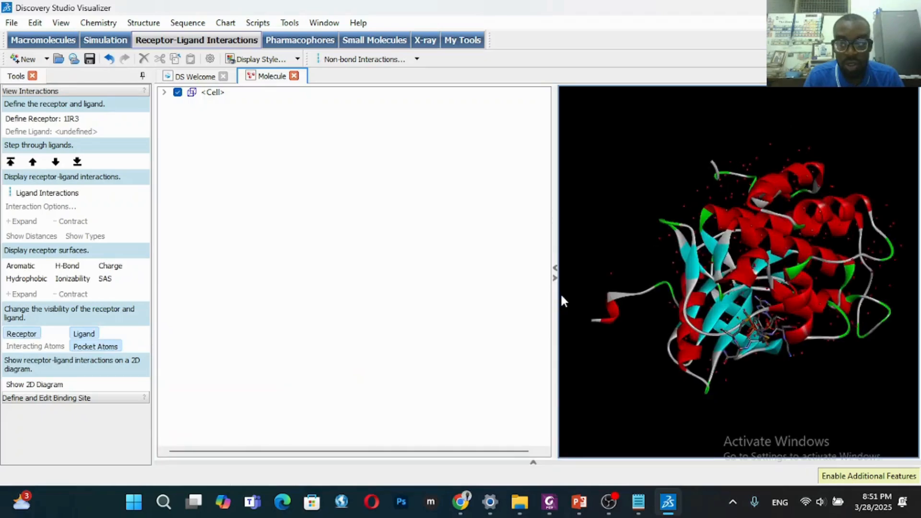
pyautogui.moveTo(555, 301); pyautogui.dragTo(436, 301)
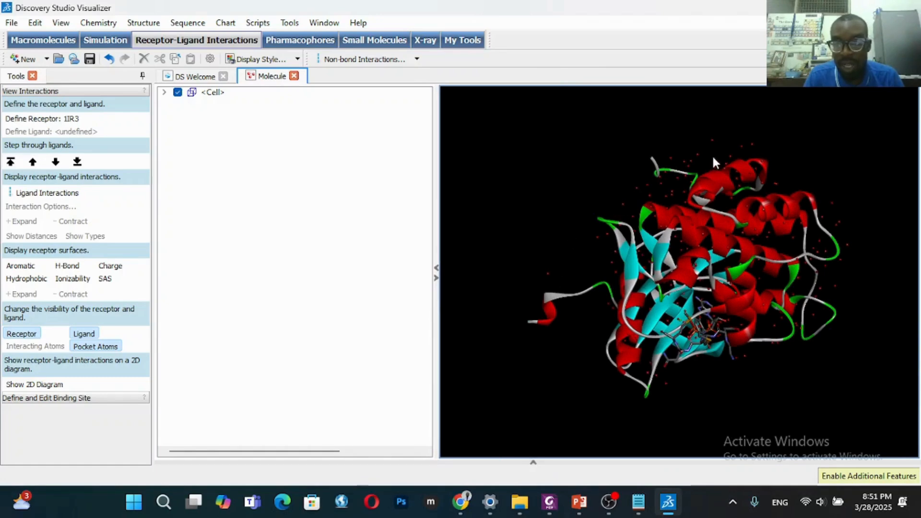
pyautogui.click(697, 154)
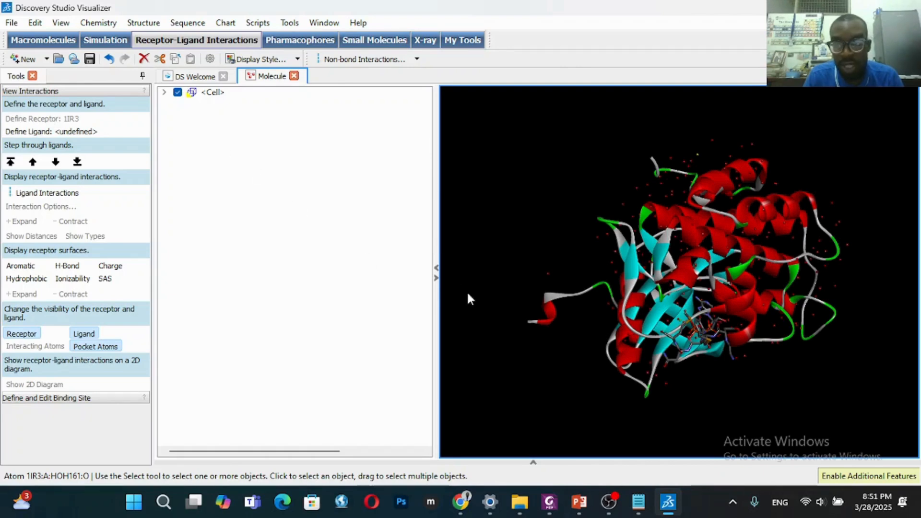
# Expand the Cell and 1IR3 entries in the hierarchy down to the chains and groups
pyautogui.click(164, 92)
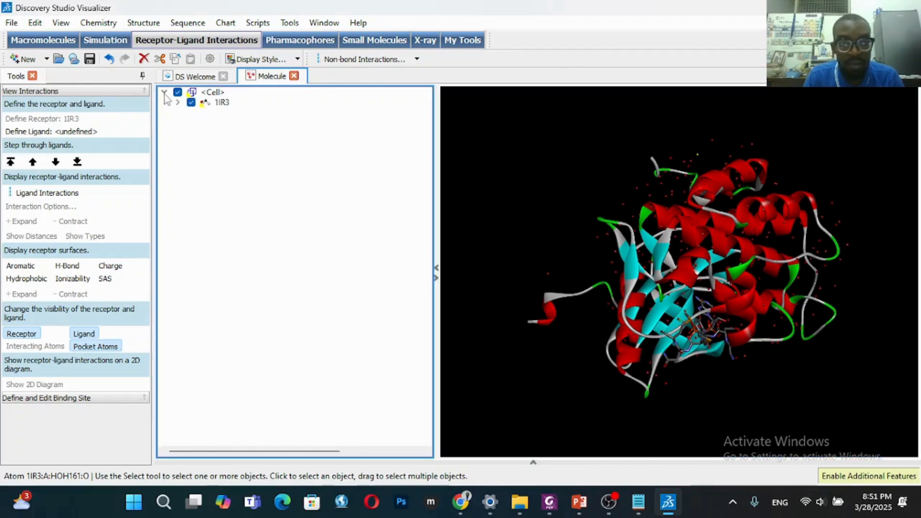
pyautogui.click(177, 102)
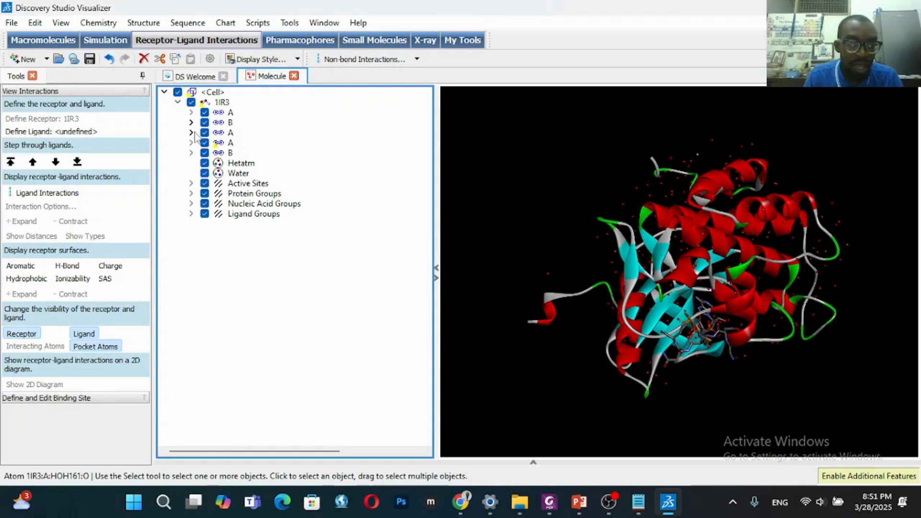
# Switch to the RCSB PDB page for 1IR3 in the browser and examine the ligands listed under Small Molecules
pyautogui.click(460, 504)
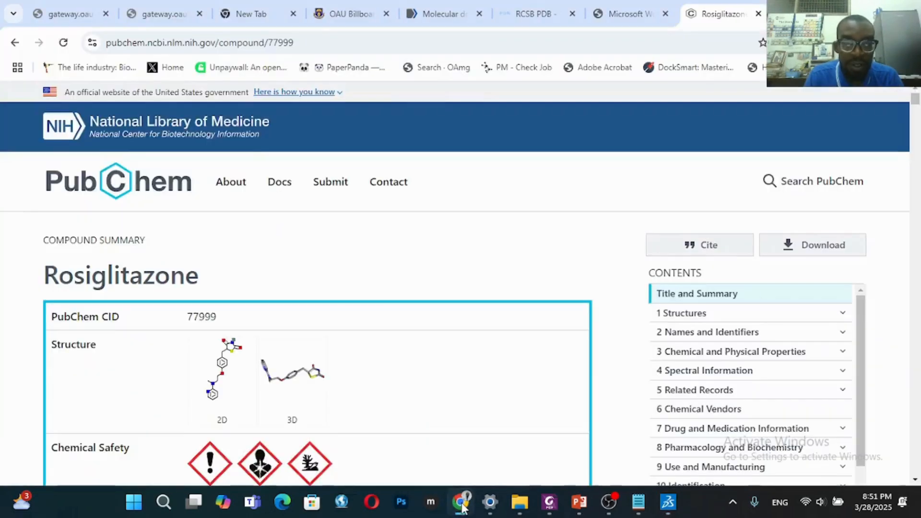
pyautogui.click(529, 12)
pyautogui.click(916, 244)
pyautogui.click(917, 244)
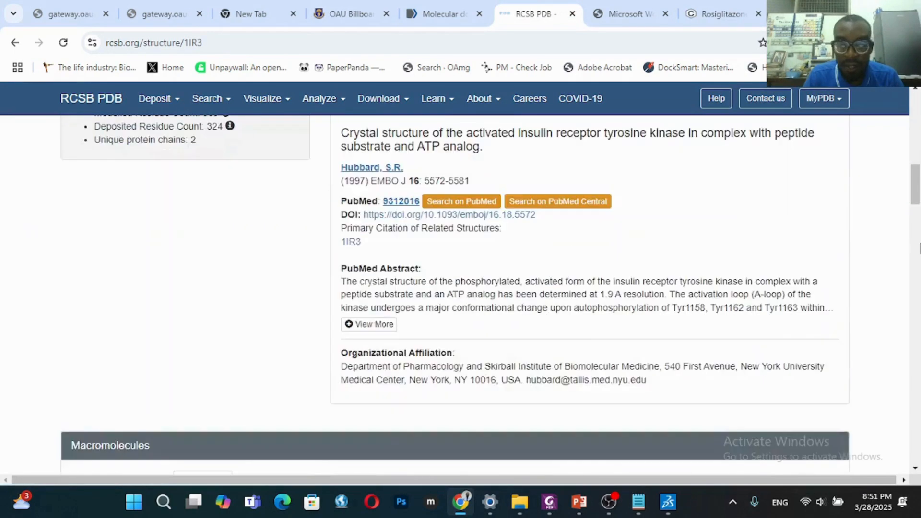
pyautogui.moveTo(917, 197); pyautogui.dragTo(916, 345)
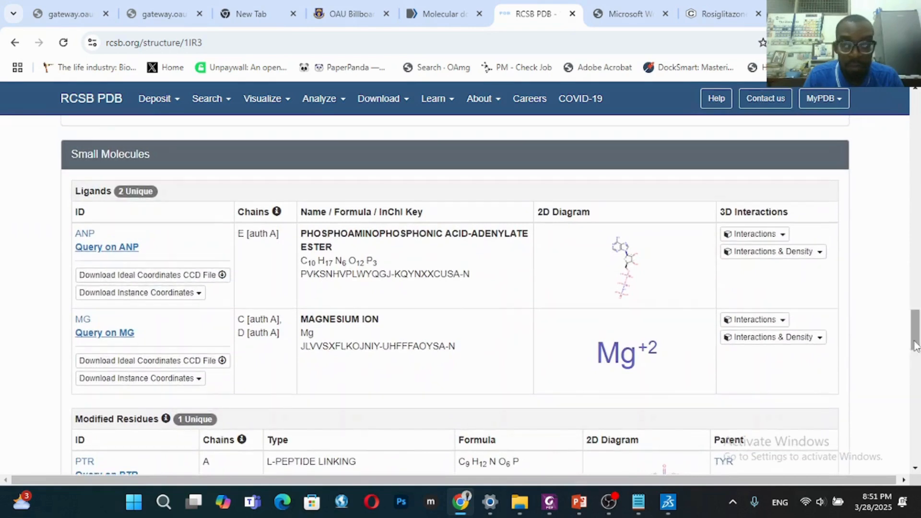
# Return to Discovery Studio and expand the second A chain of 1IR3, directly below the first B chain
pyautogui.click(668, 501)
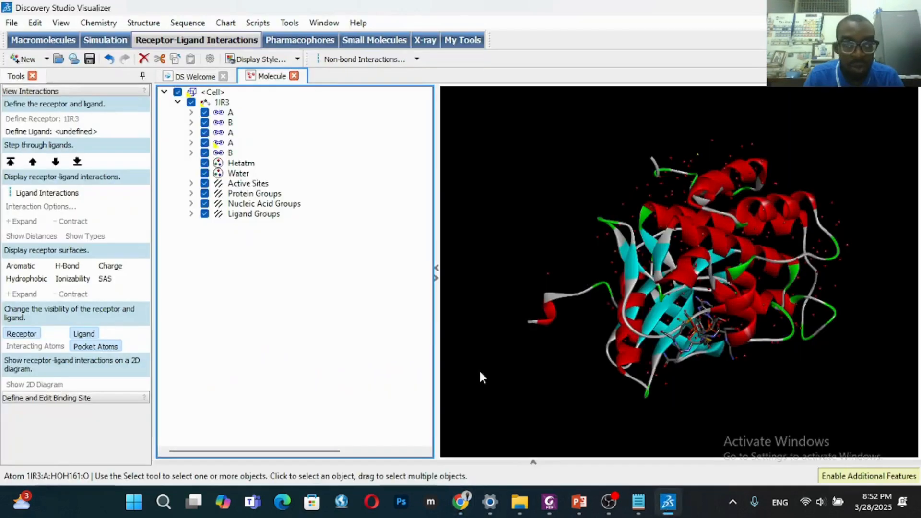
pyautogui.click(191, 123)
pyautogui.click(190, 123)
pyautogui.click(191, 134)
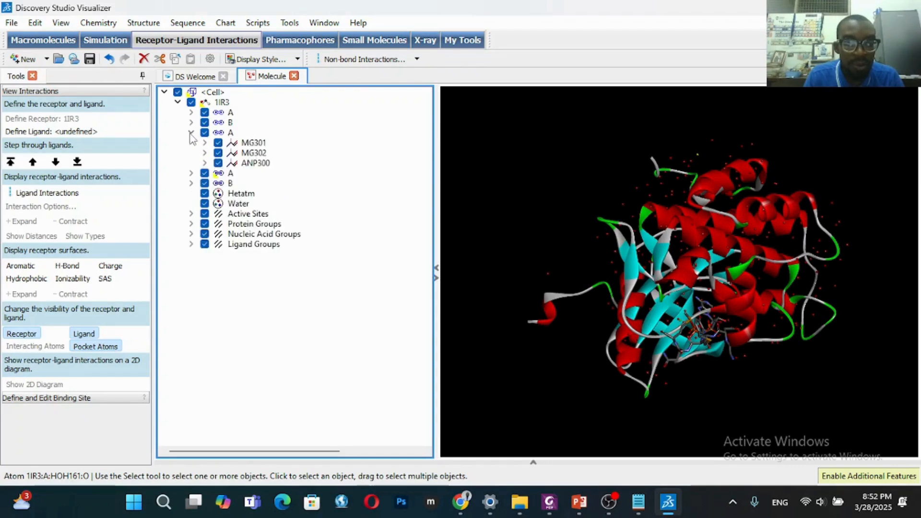
# Open the attributes of ANP300 in the second A chain of 1IR3 and copy its XYZ coordinates
pyautogui.click(246, 164)
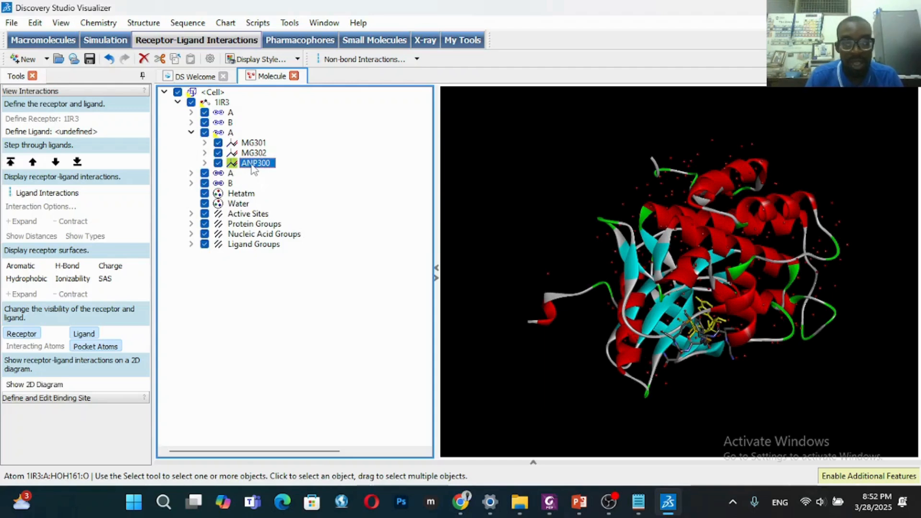
pyautogui.rightClick(254, 168)
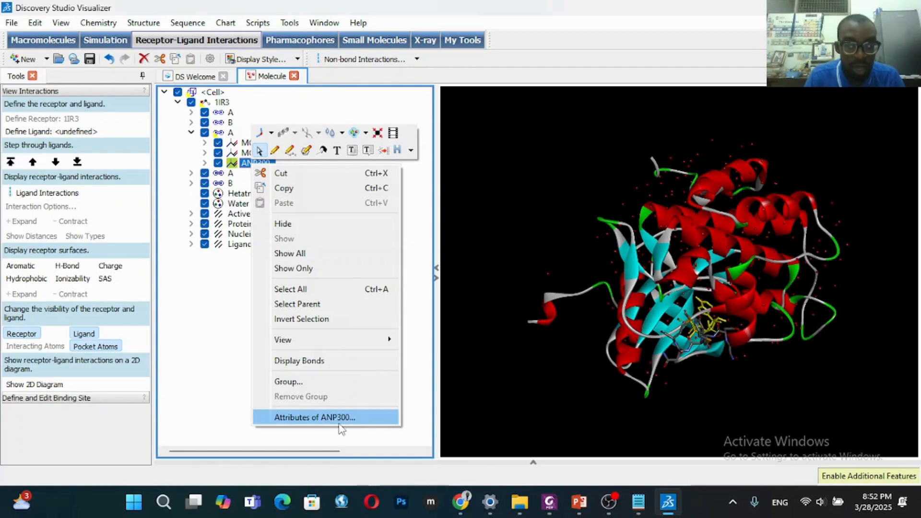
pyautogui.click(314, 417)
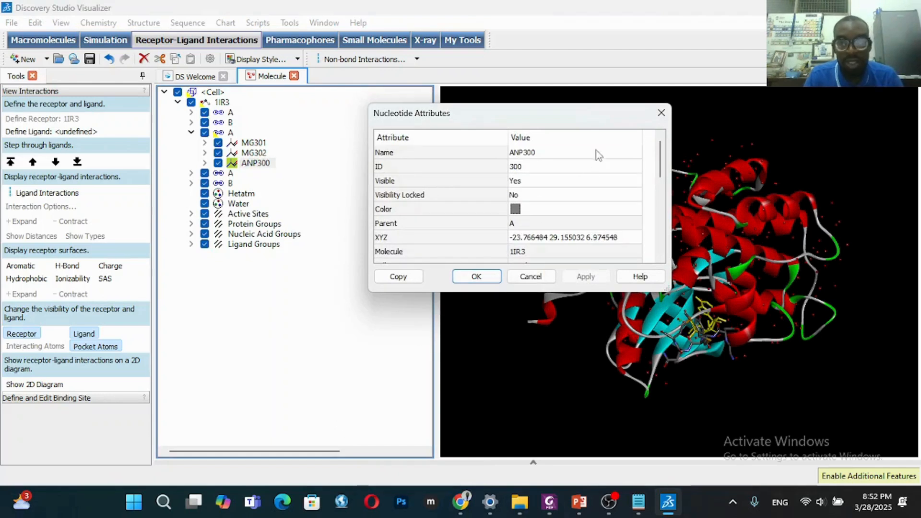
pyautogui.moveTo(545, 290); pyautogui.dragTo(545, 353)
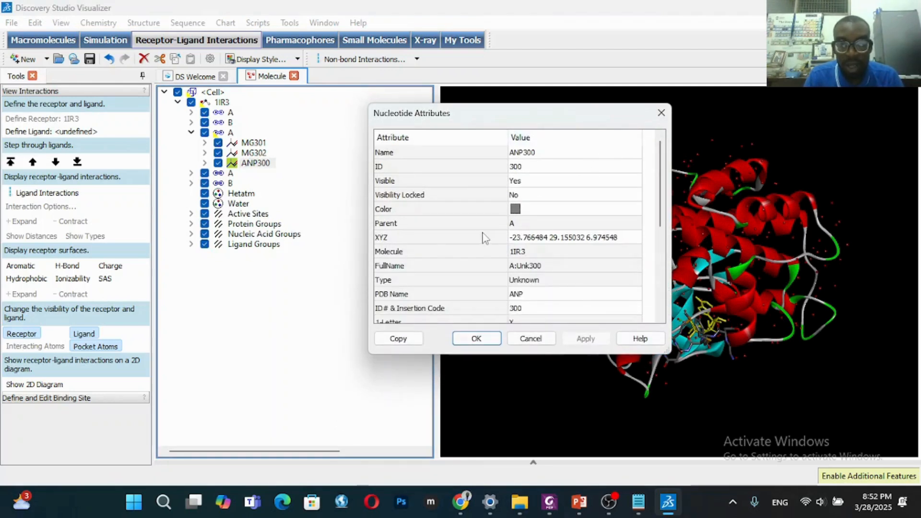
pyautogui.click(380, 240)
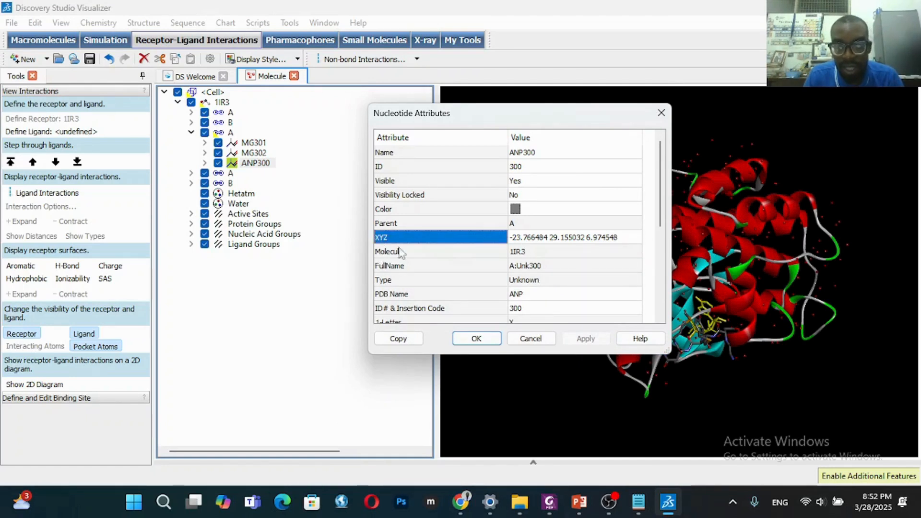
pyautogui.click(569, 237)
pyautogui.hotkey('ctrl', 'c')
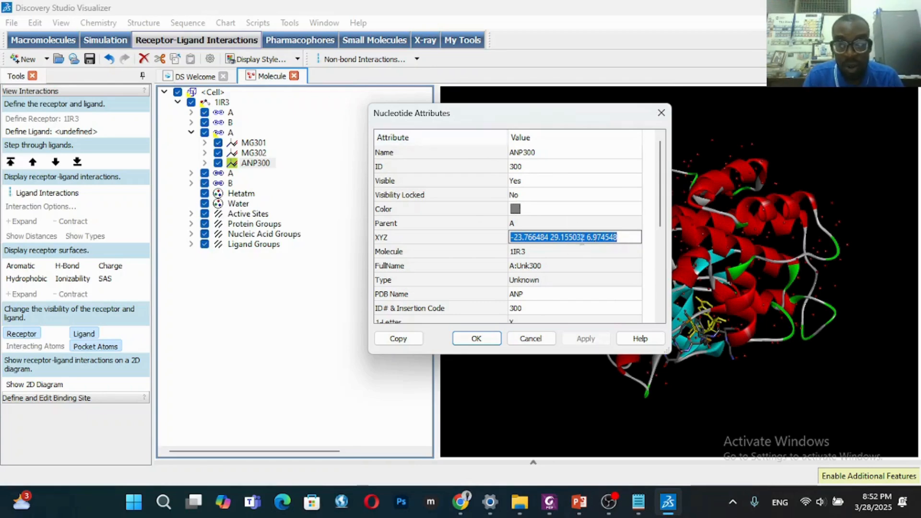
# Add the coordinates below the Notepad compound list as "X = -23.766484 Y = 29.155032 Z = 6.974548" and close the ANP300 attributes in Discovery Studio
pyautogui.click(639, 502)
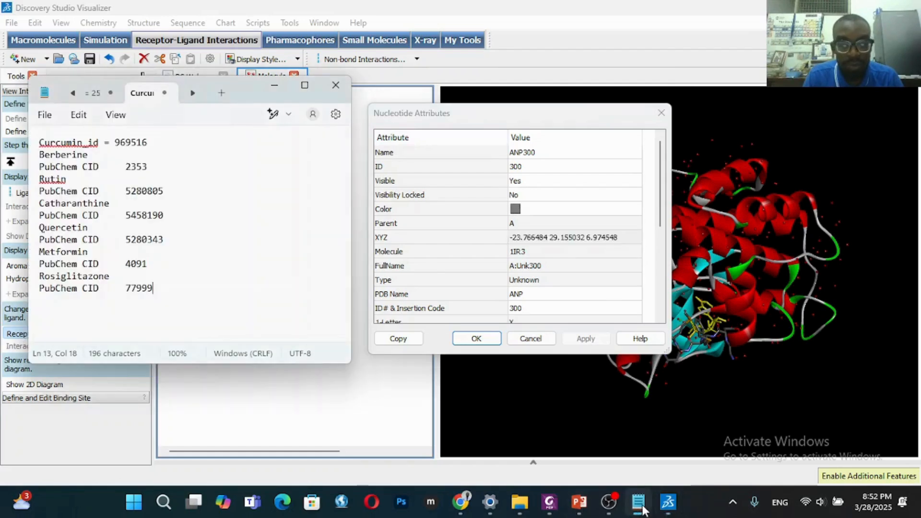
pyautogui.press('Return')
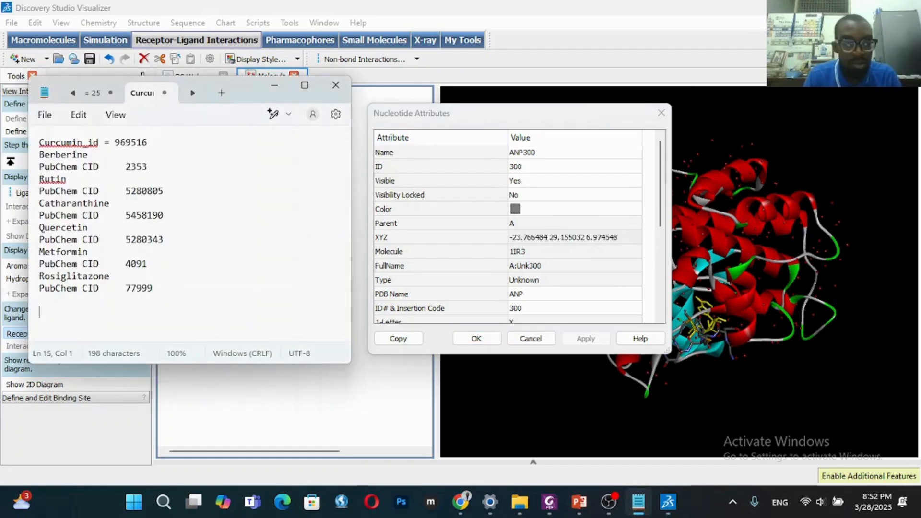
pyautogui.hotkey('ctrl', 'v')
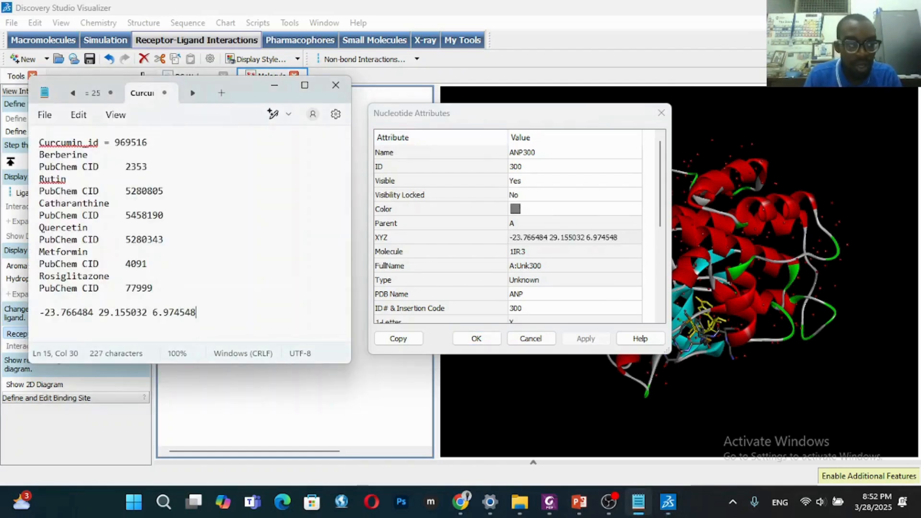
pyautogui.click(41, 312)
pyautogui.write('X =')
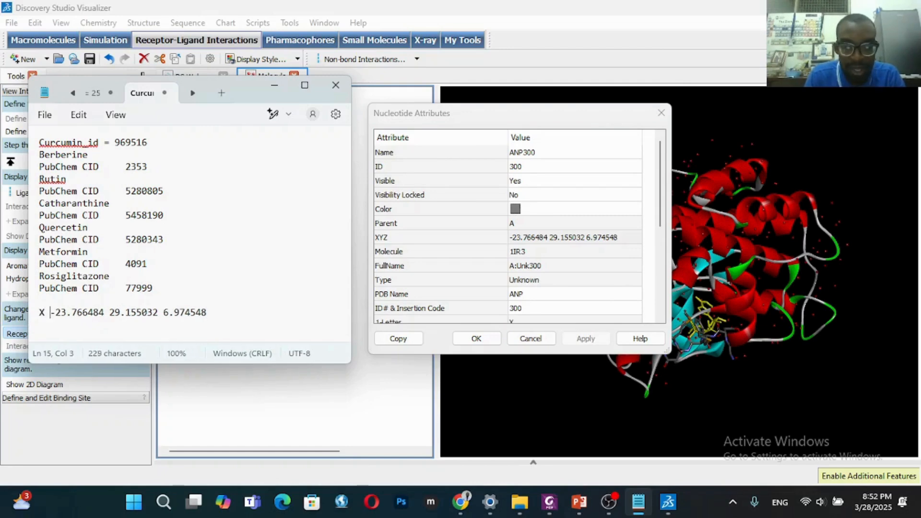
pyautogui.click(121, 316)
pyautogui.write('Y = ')
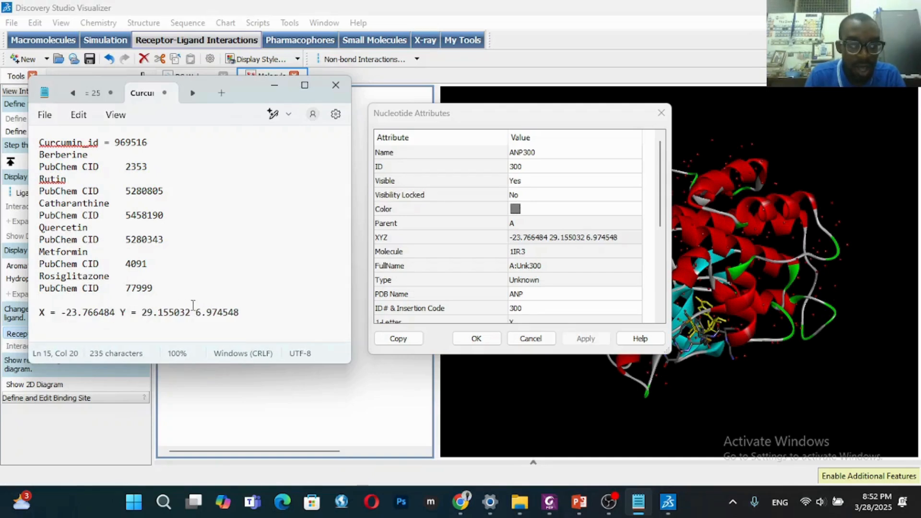
pyautogui.write('Z =')
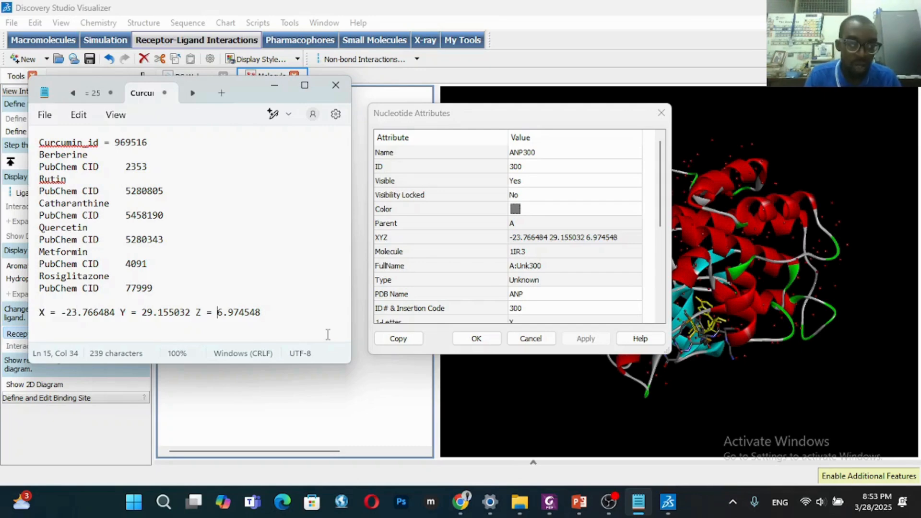
pyautogui.click(316, 386)
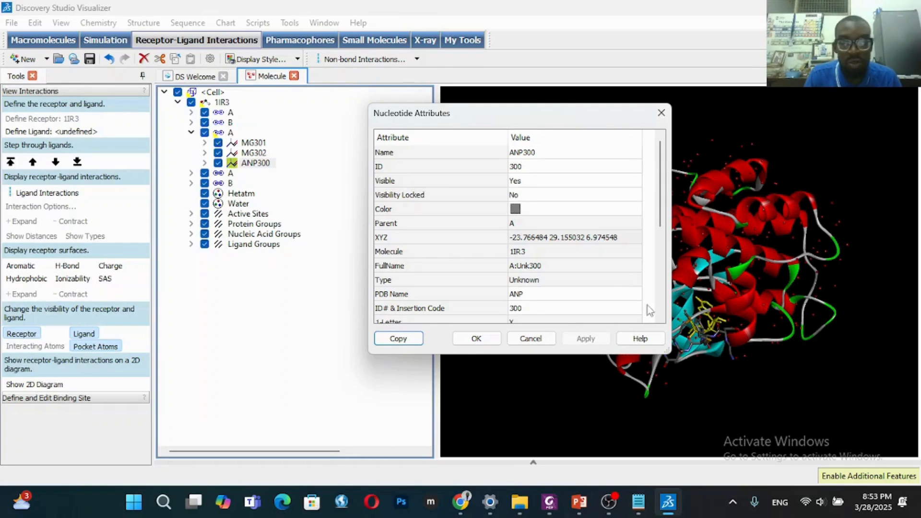
pyautogui.click(660, 119)
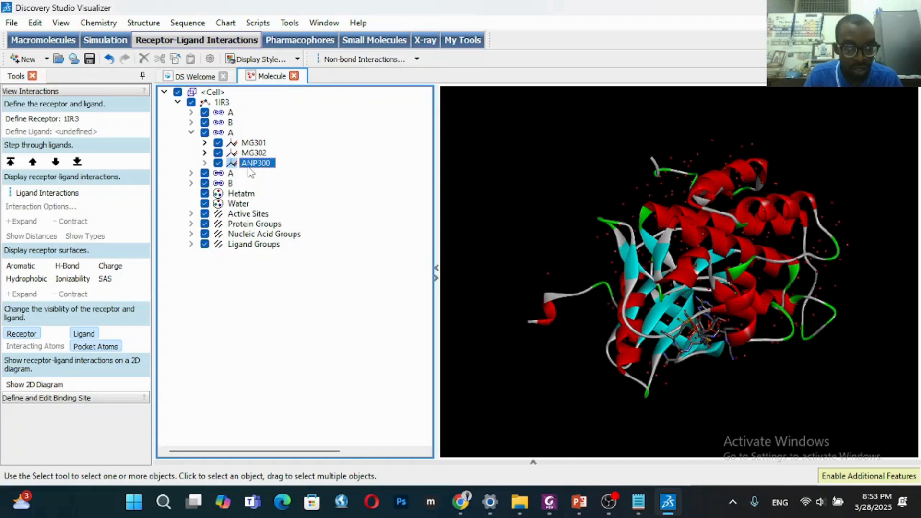
# Check the contents of 1IR3's Ligand Groups, and cut the Water group from the structure
pyautogui.click(190, 244)
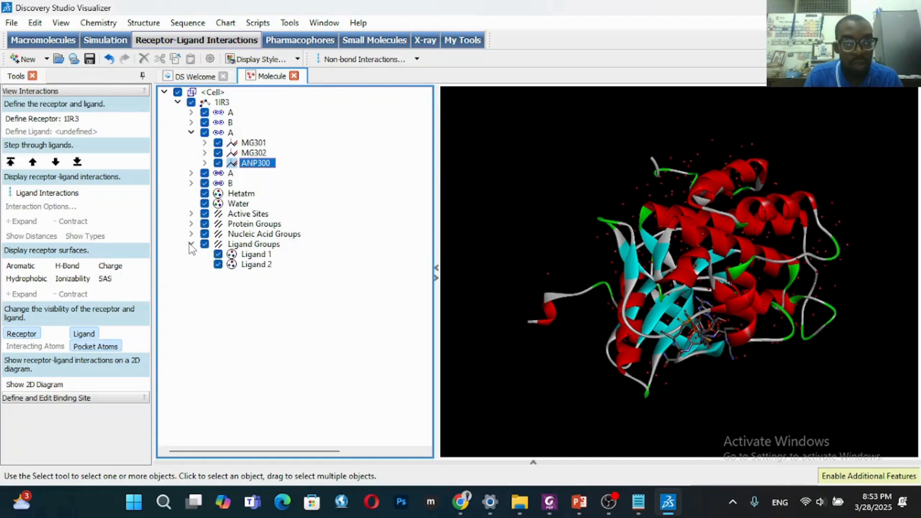
pyautogui.click(191, 244)
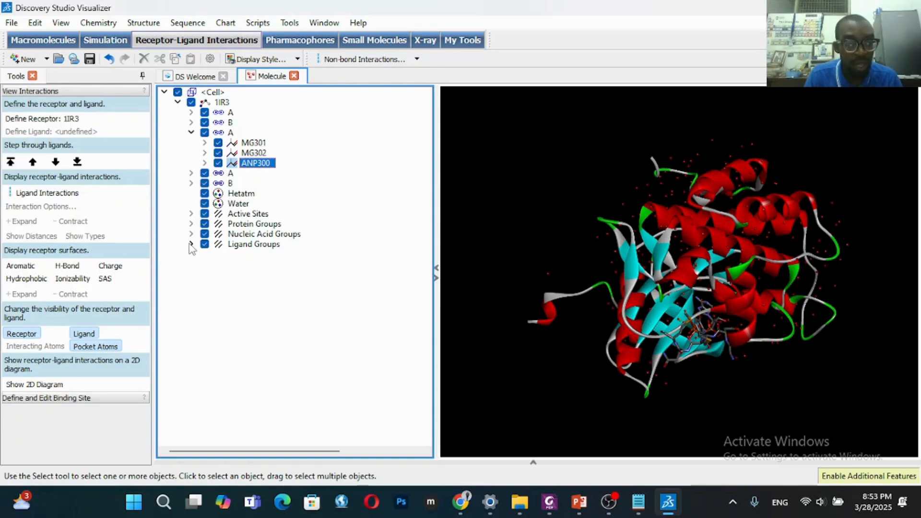
pyautogui.click(241, 205)
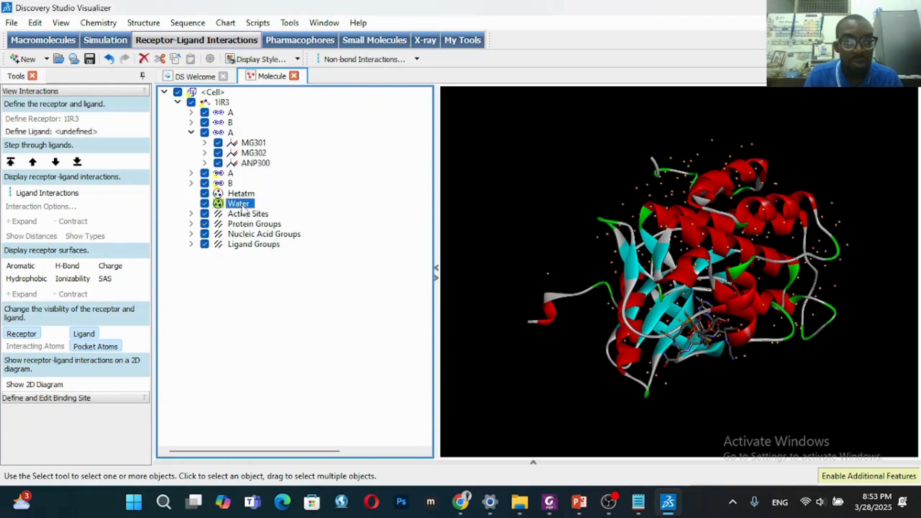
pyautogui.rightClick(242, 209)
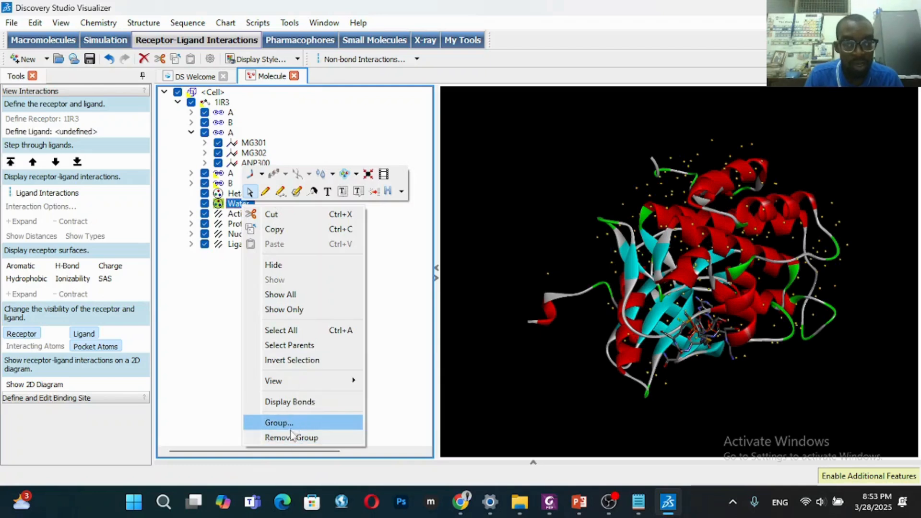
pyautogui.click(286, 211)
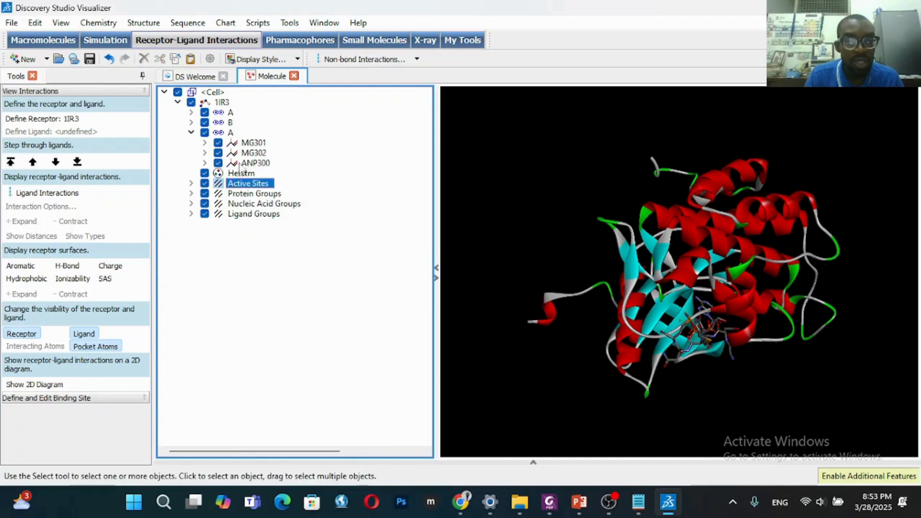
# Select ANP300 and compare it with the ligands and modified residues listed on the RCSB PDB page for 1IR3
pyautogui.click(257, 163)
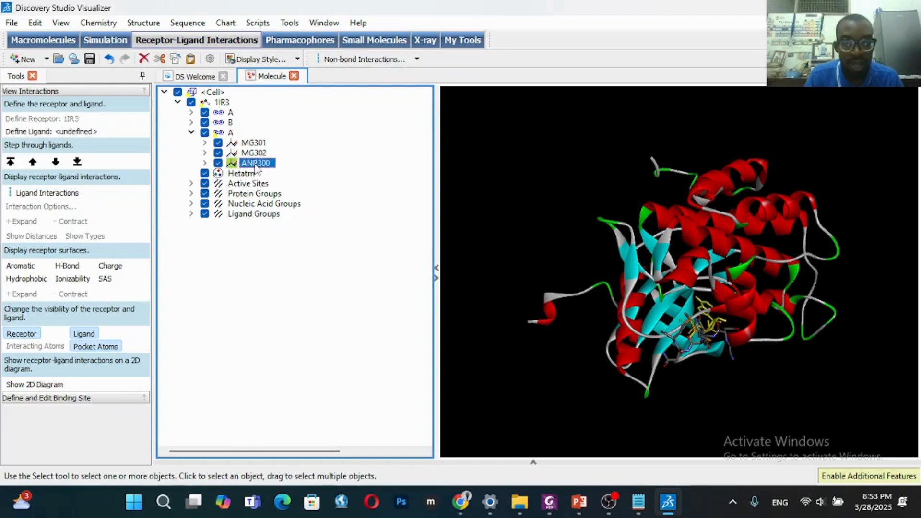
pyautogui.click(458, 509)
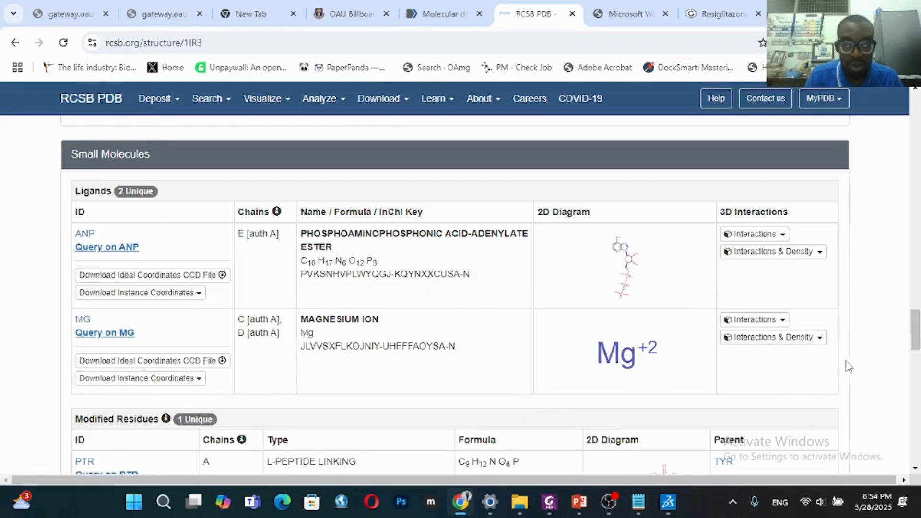
pyautogui.moveTo(917, 333); pyautogui.dragTo(917, 337)
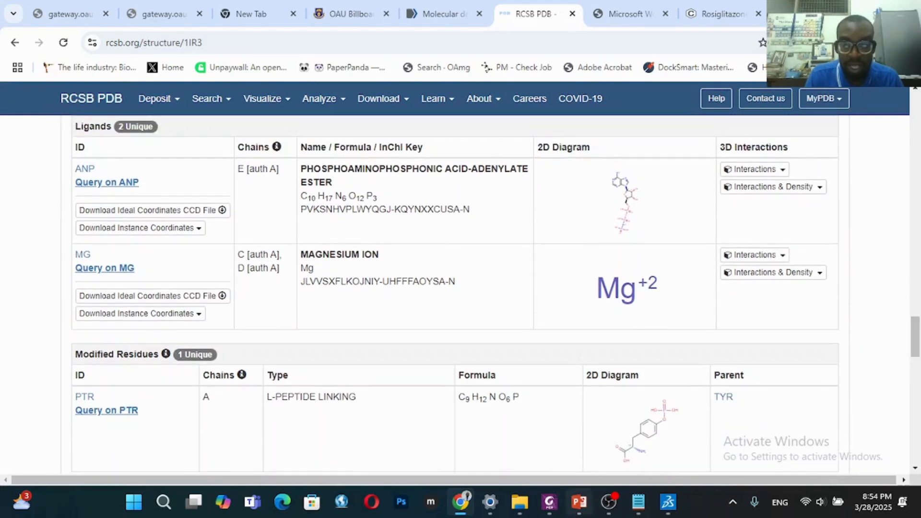
# Return to Discovery Studio and cut MG301, ANP300 and MG302 from the second A chain of 1IR3
pyautogui.click(668, 501)
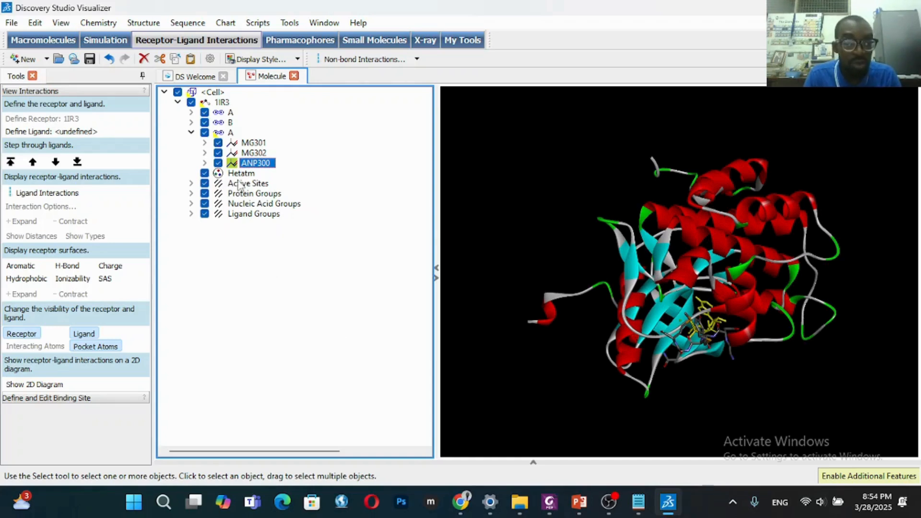
pyautogui.click(253, 153)
pyautogui.click(250, 146)
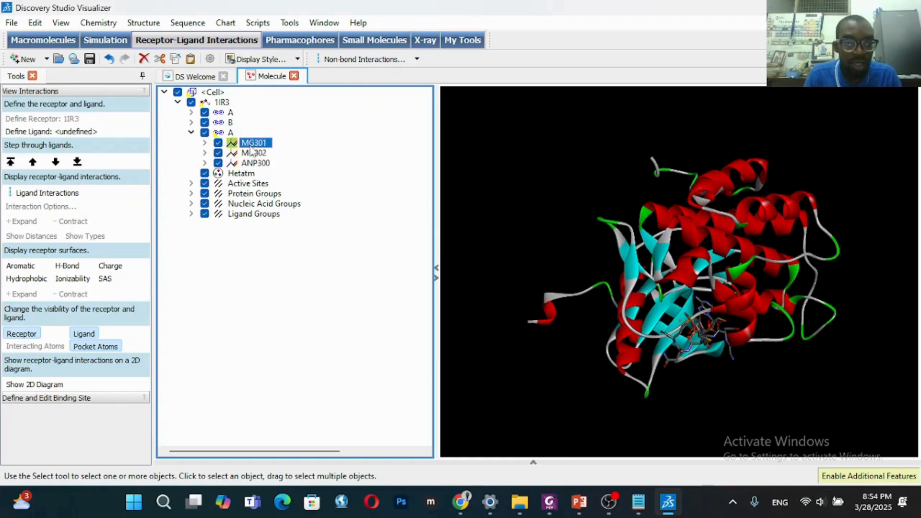
pyautogui.rightClick(250, 152)
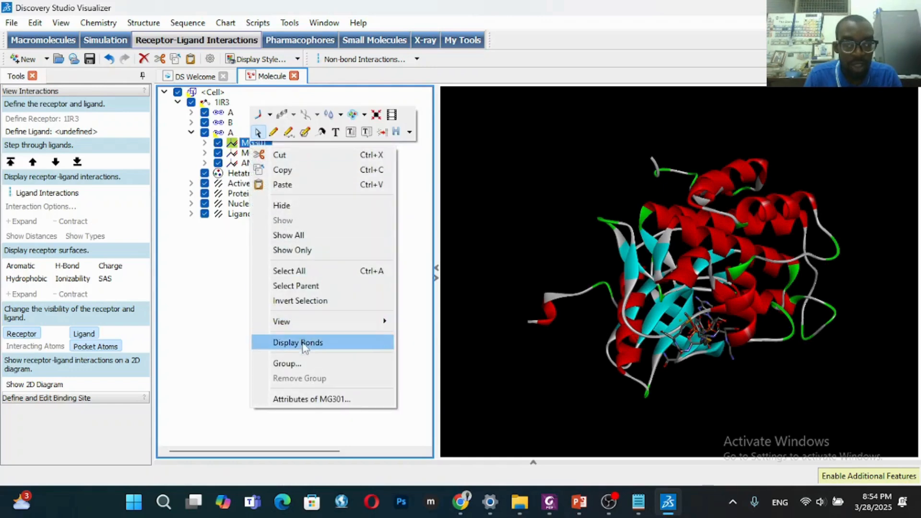
pyautogui.click(271, 155)
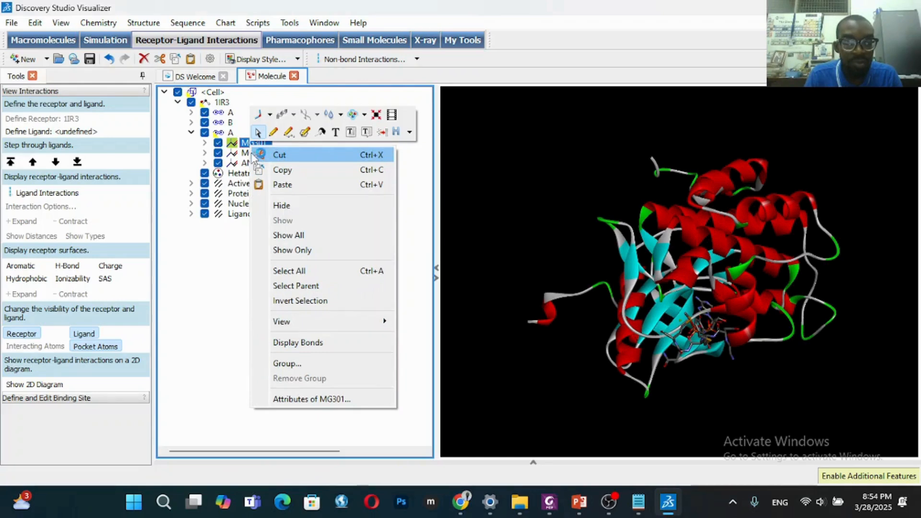
pyautogui.click(254, 155)
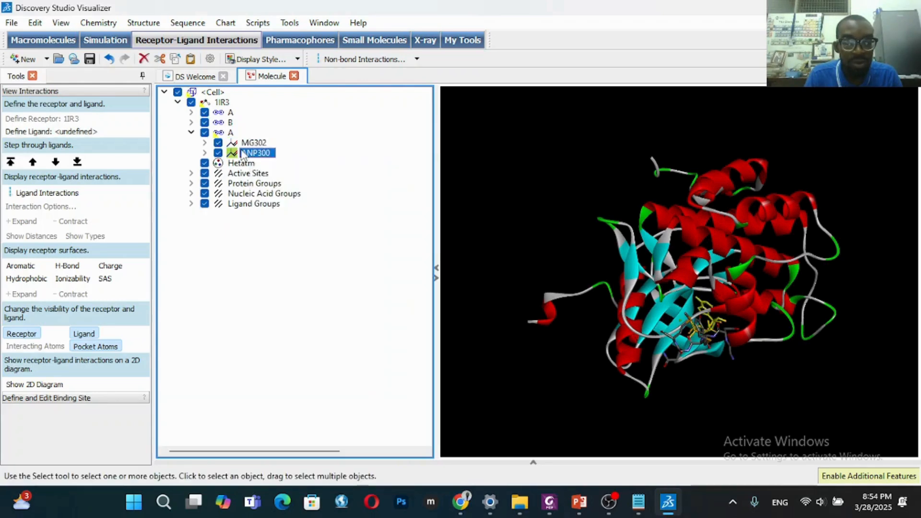
pyautogui.rightClick(245, 154)
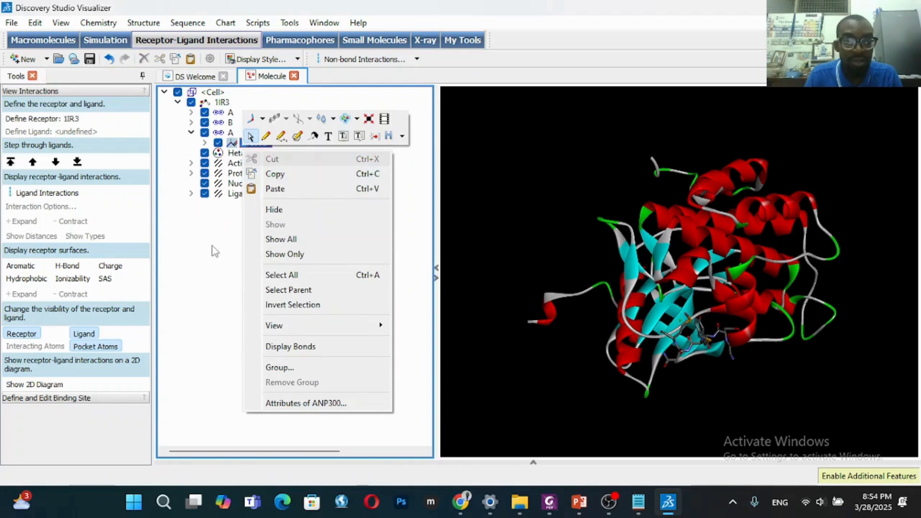
pyautogui.click(265, 171)
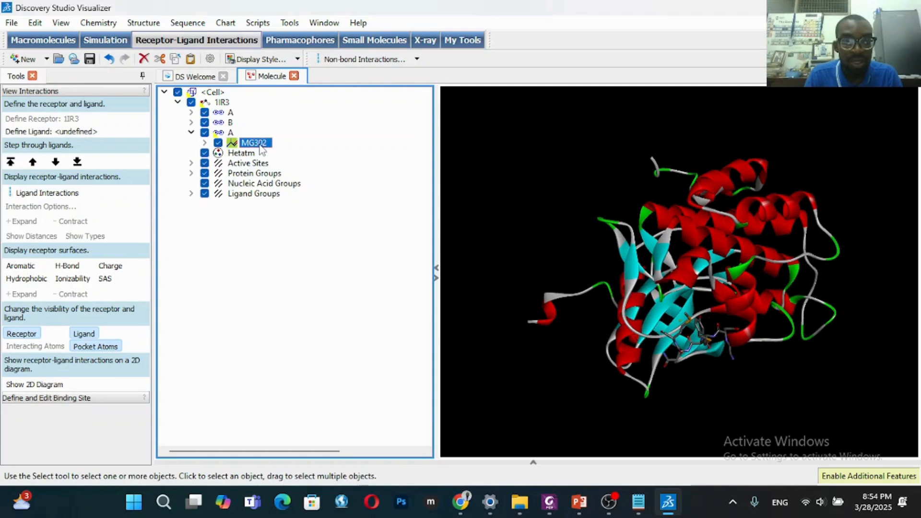
pyautogui.rightClick(260, 145)
pyautogui.click(268, 153)
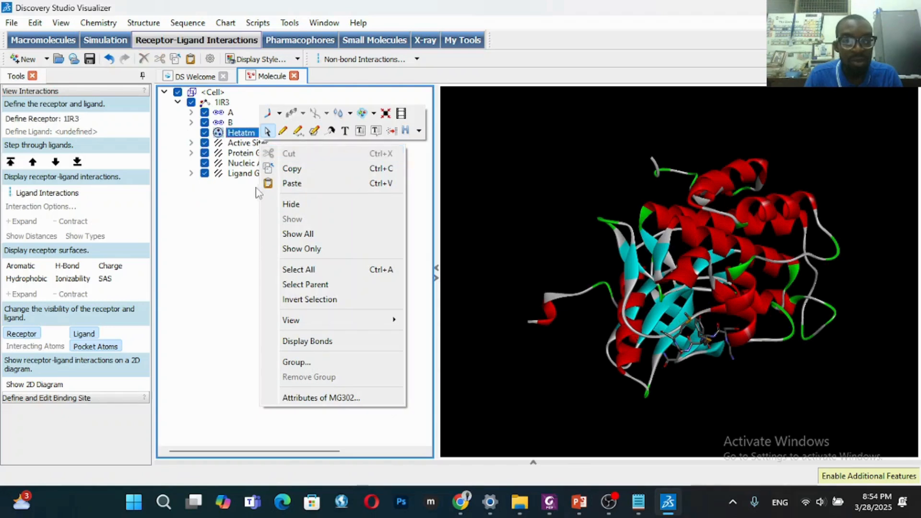
# Expand Ligand Groups, hide and reshow Ligand 1 to locate it on the protein, and select it
pyautogui.click(191, 174)
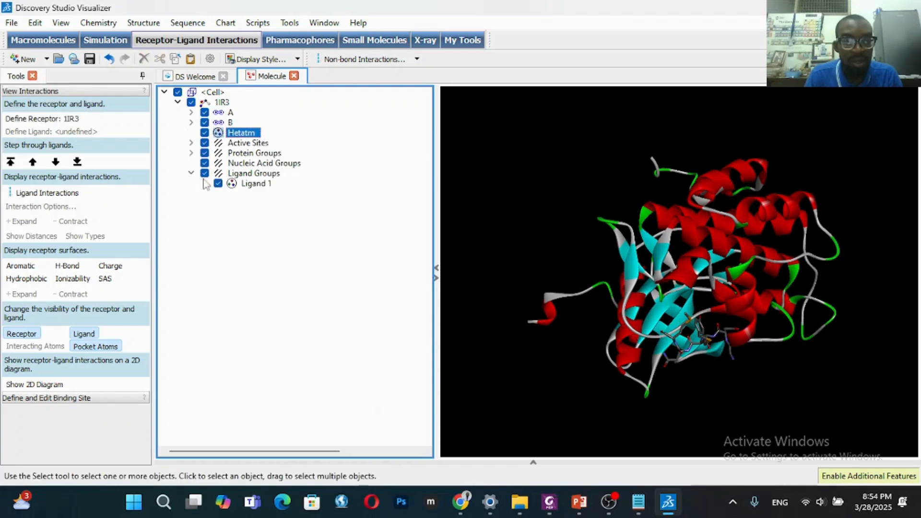
pyautogui.click(218, 184)
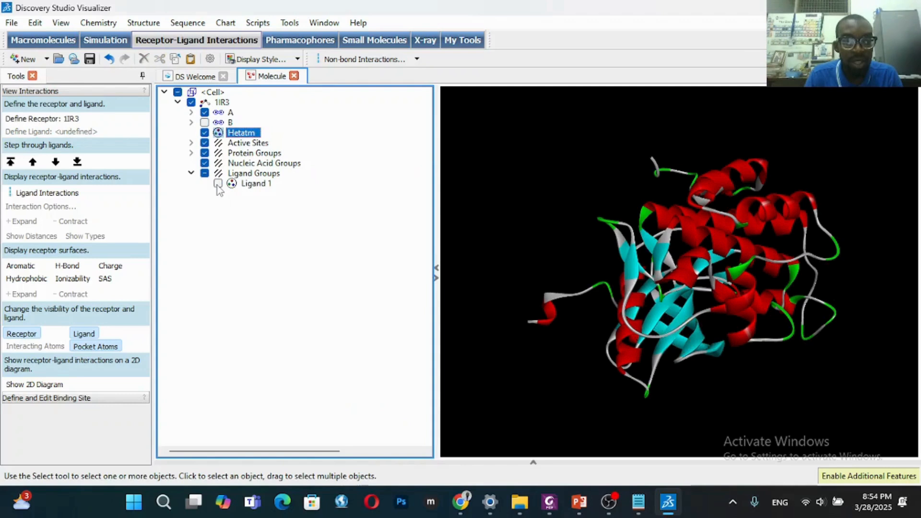
pyautogui.click(218, 183)
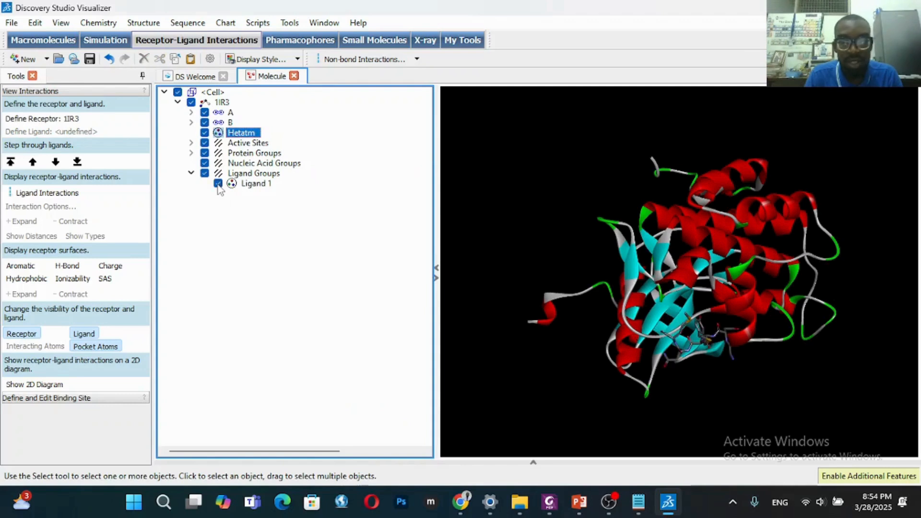
pyautogui.click(261, 184)
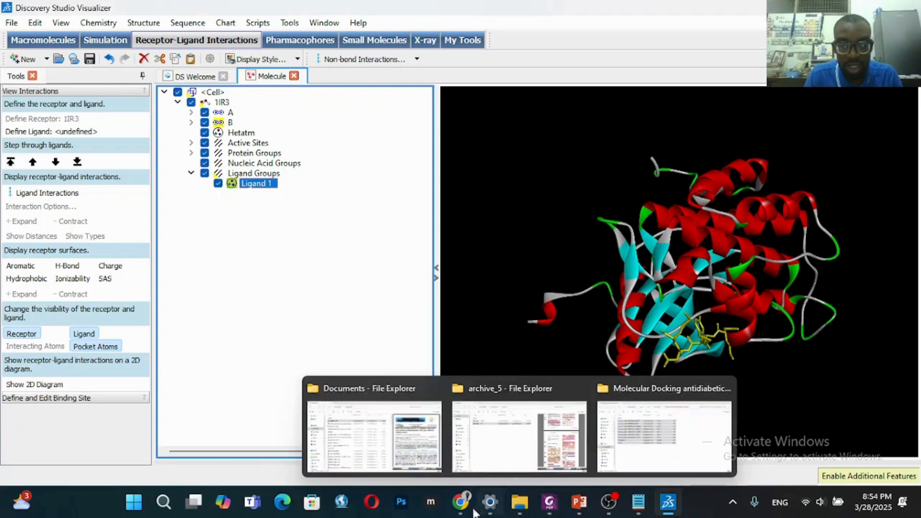
# Recheck the ligands listed on the RCSB PDB page for 1IR3 and return to Discovery Studio
pyautogui.click(461, 503)
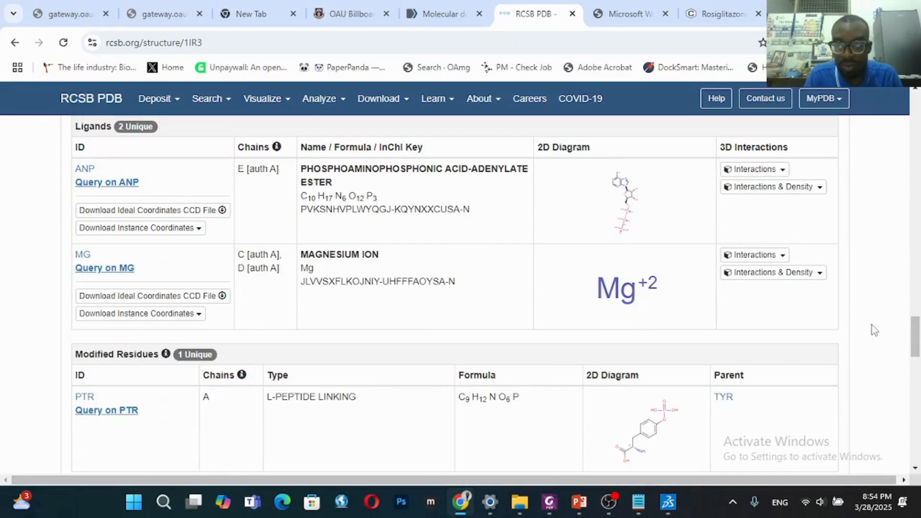
pyautogui.moveTo(916, 337); pyautogui.dragTo(917, 334)
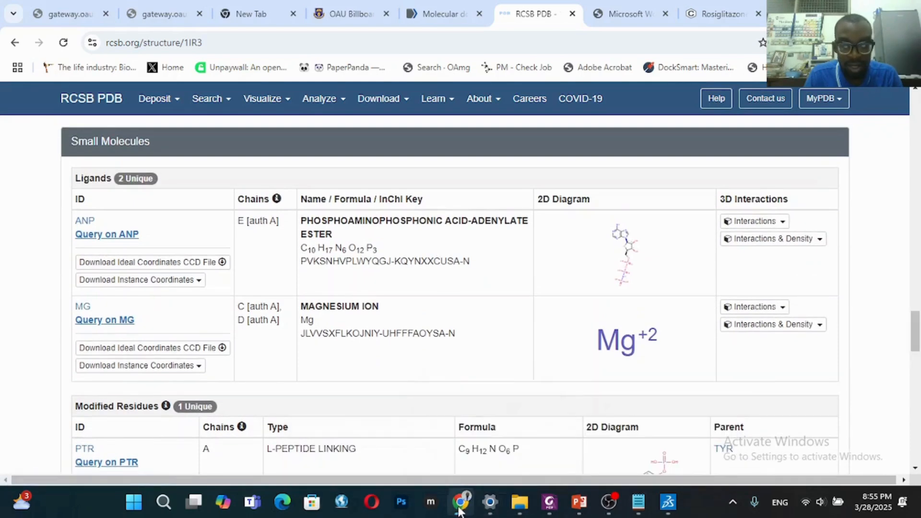
pyautogui.click(658, 500)
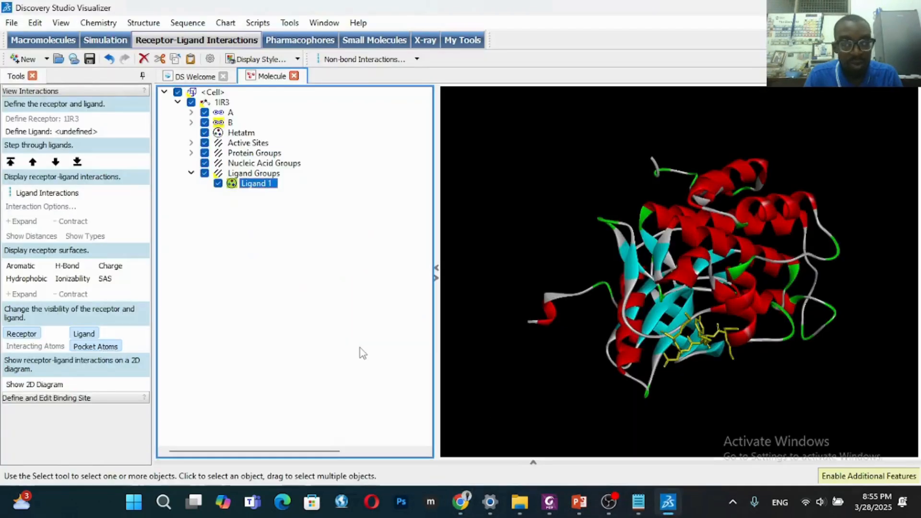
# Cut Ligand 1 from the Ligand Groups of 1IR3
pyautogui.rightClick(270, 188)
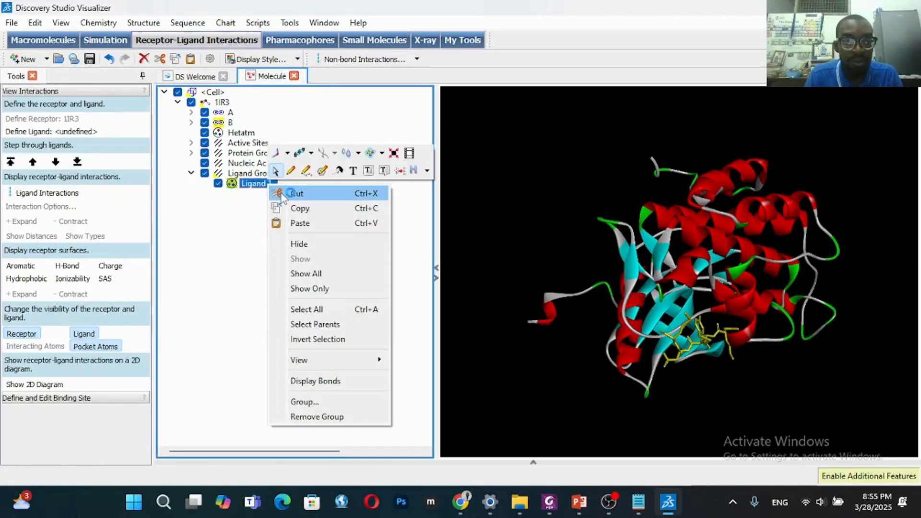
pyautogui.click(283, 194)
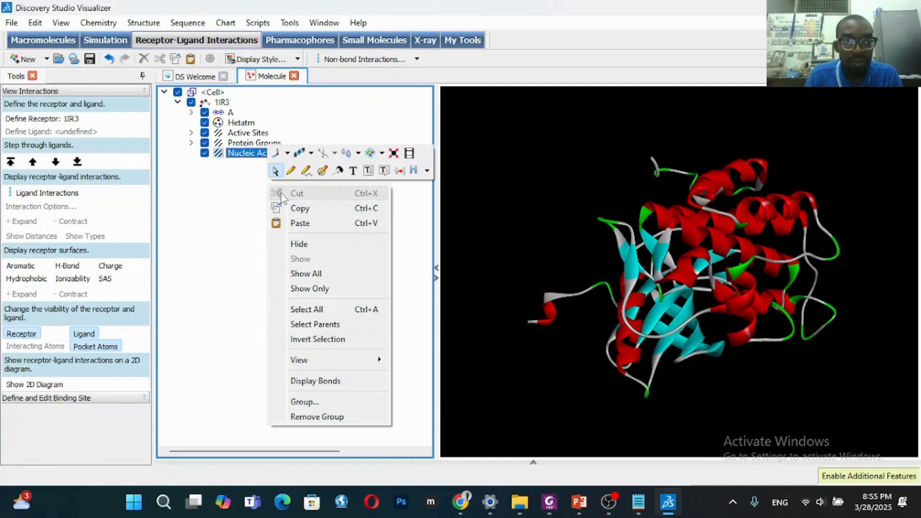
pyautogui.click(238, 199)
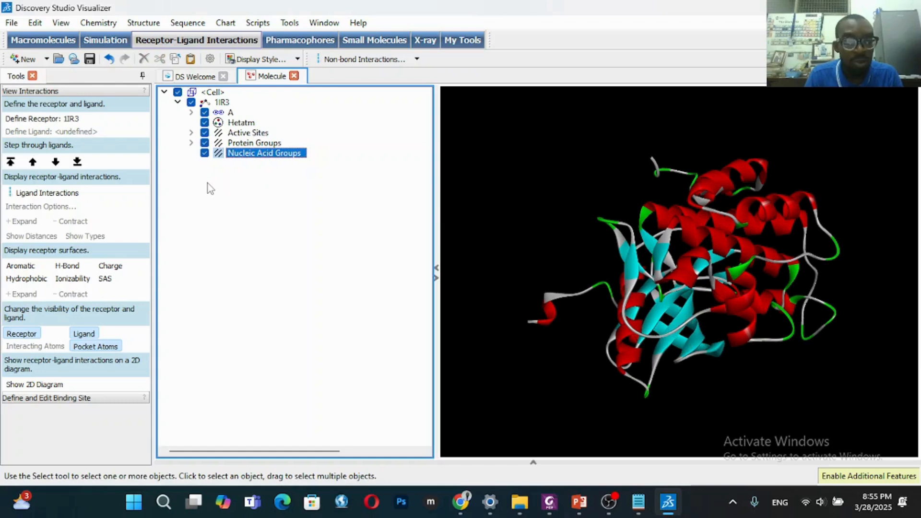
# Start saving a copy of the cleaned receptor with Protein Data Bank Files as the file type
pyautogui.click(11, 23)
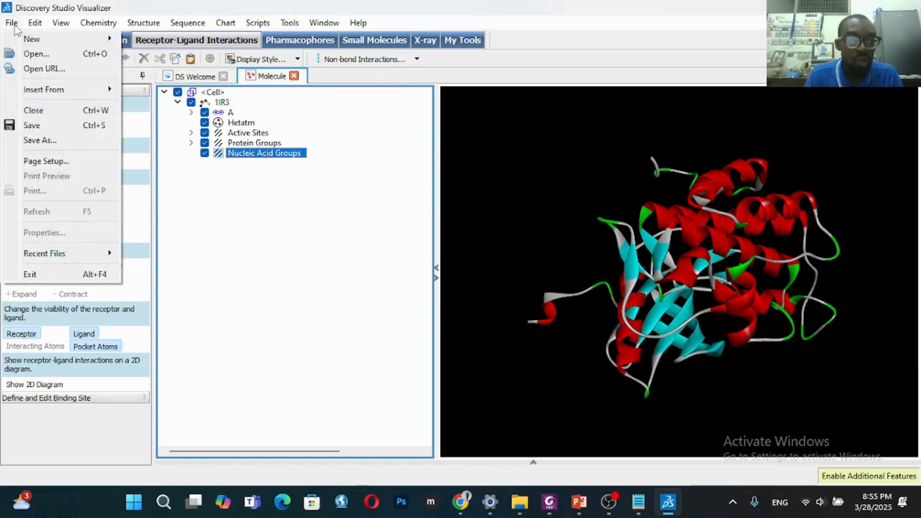
pyautogui.click(51, 140)
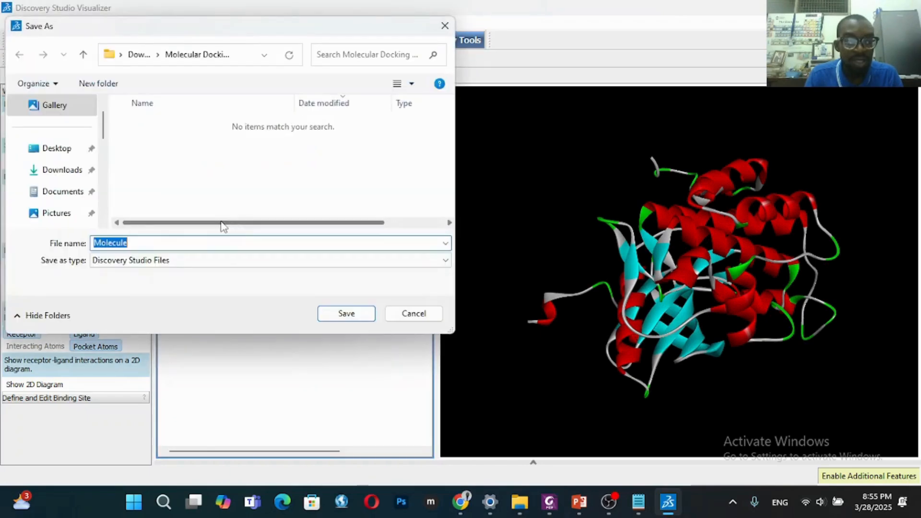
pyautogui.click(197, 260)
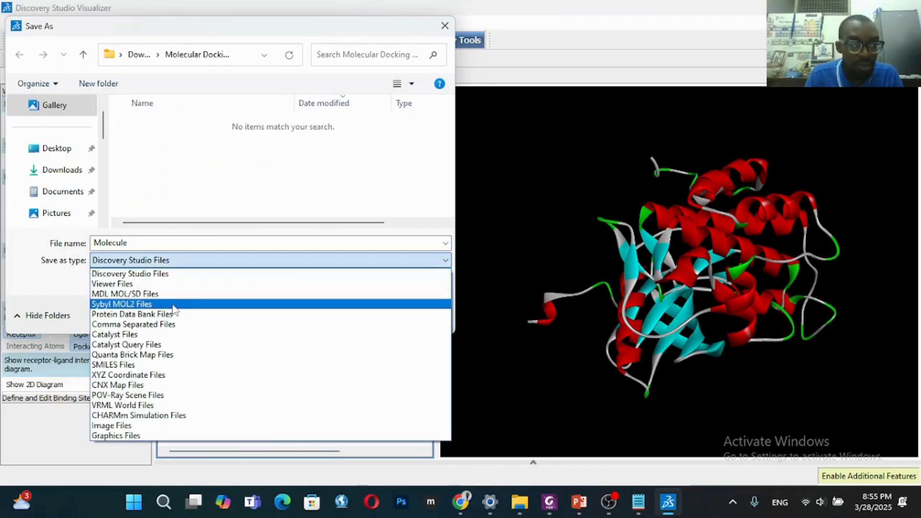
pyautogui.click(173, 314)
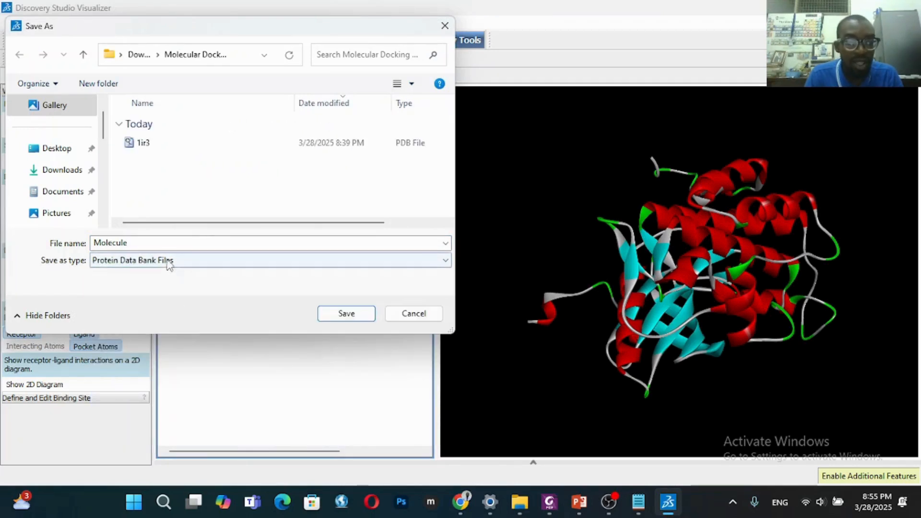
# Name the file 1IR3_without_water_ligand and save it in the molecular docking folder
pyautogui.doubleClick(161, 246)
pyautogui.press('BackSpace')
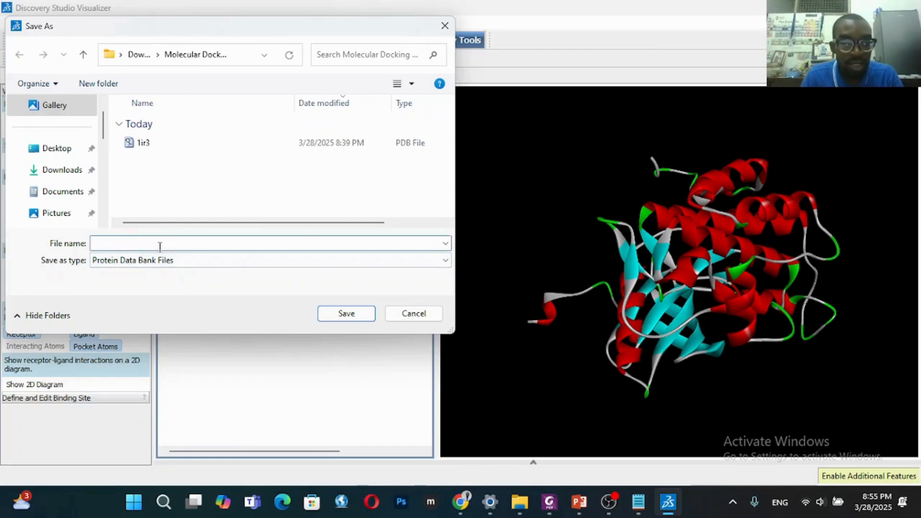
pyautogui.write('1IR')
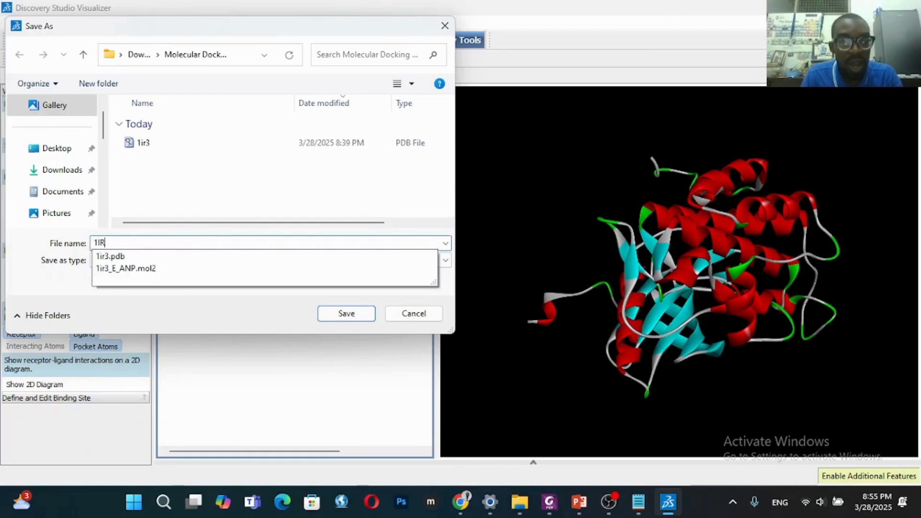
pyautogui.write('3')
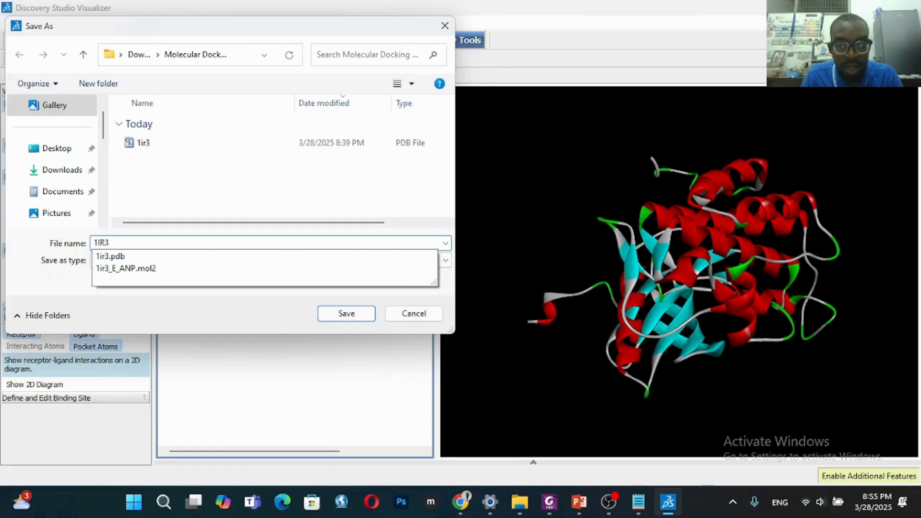
pyautogui.write('_WITHOUT')
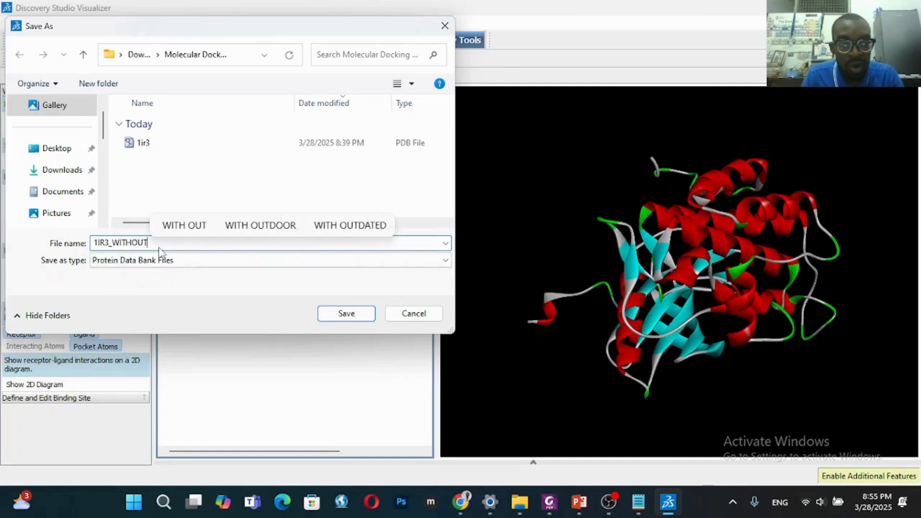
pyautogui.press('BackSpace')
pyautogui.press('BackSpace')
pyautogui.press('BackSpace')
pyautogui.press('BackSpace')
pyautogui.press('BackSpace')
pyautogui.press('BackSpace')
pyautogui.press('BackSpace')
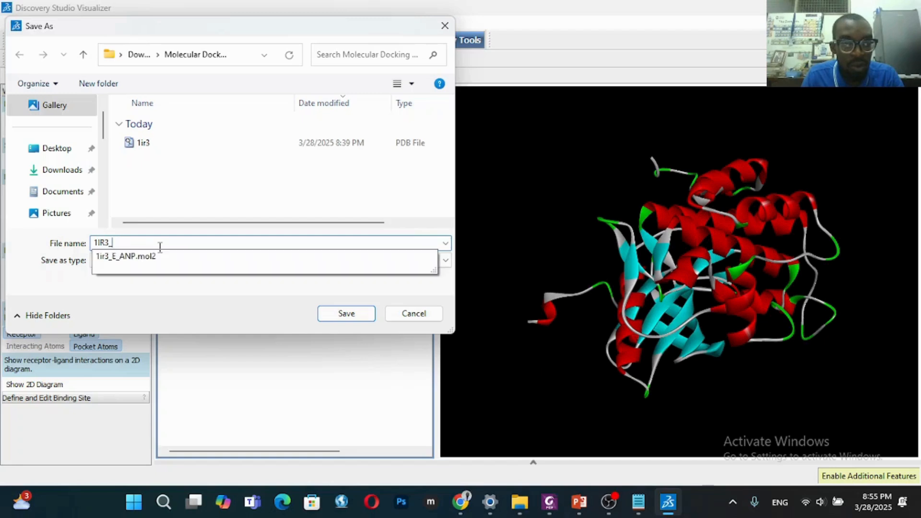
pyautogui.write('with')
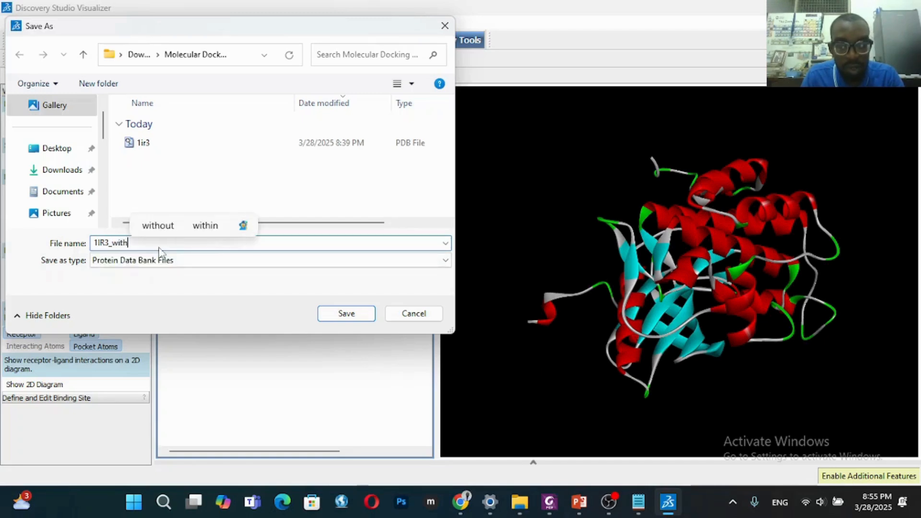
pyautogui.write('out wat')
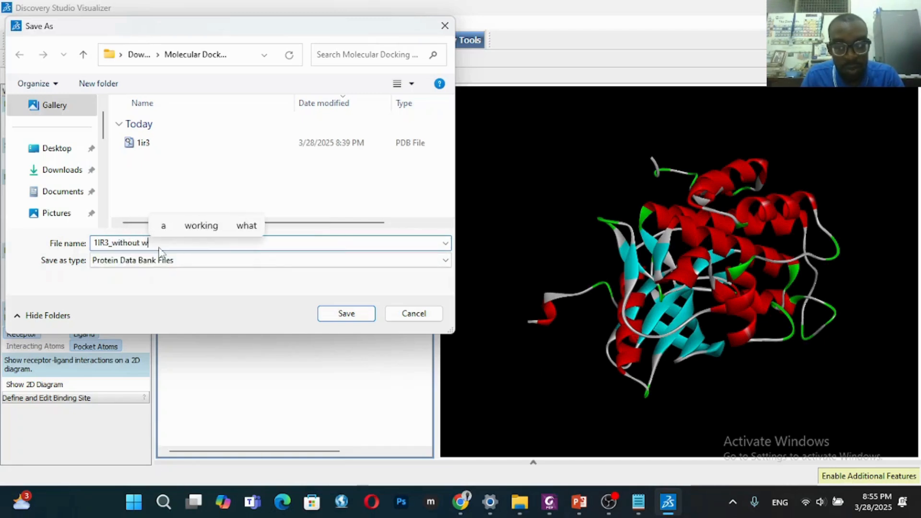
pyautogui.press('BackSpace')
pyautogui.press('BackSpace')
pyautogui.press('BackSpace')
pyautogui.press('BackSpace')
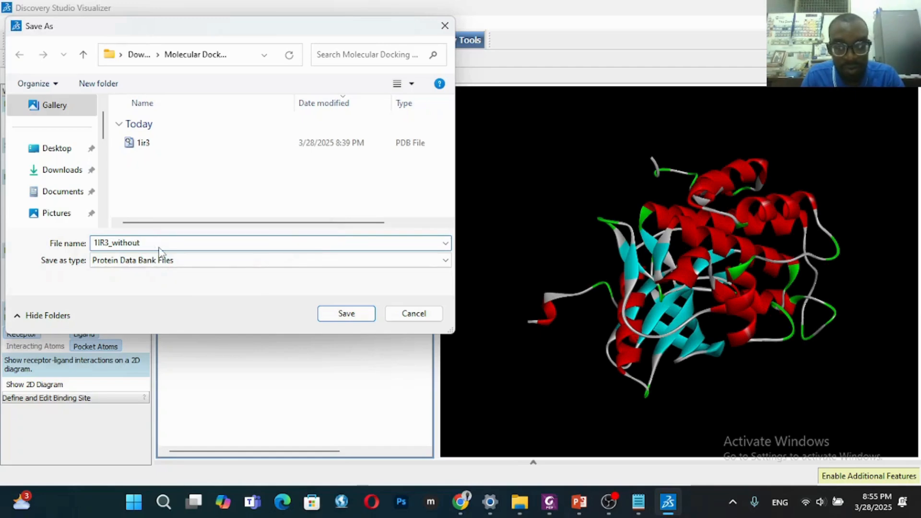
pyautogui.write('_water')
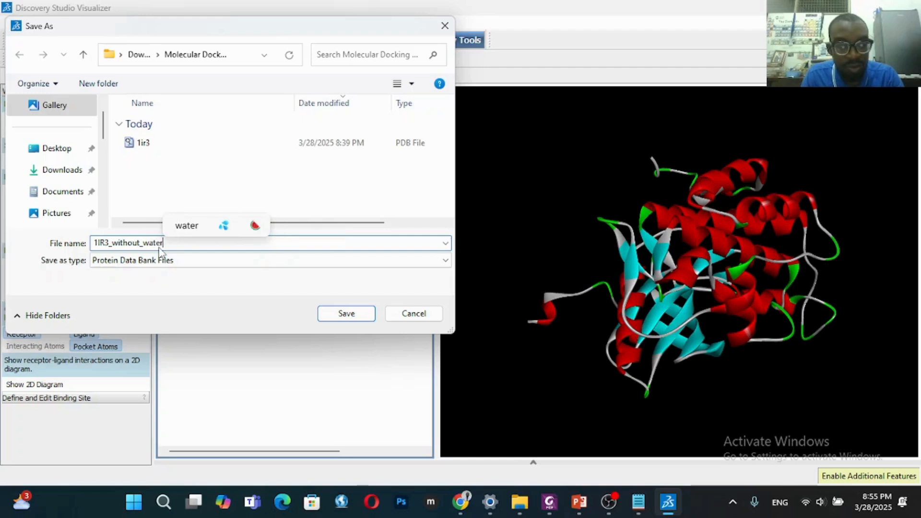
pyautogui.write('_lig')
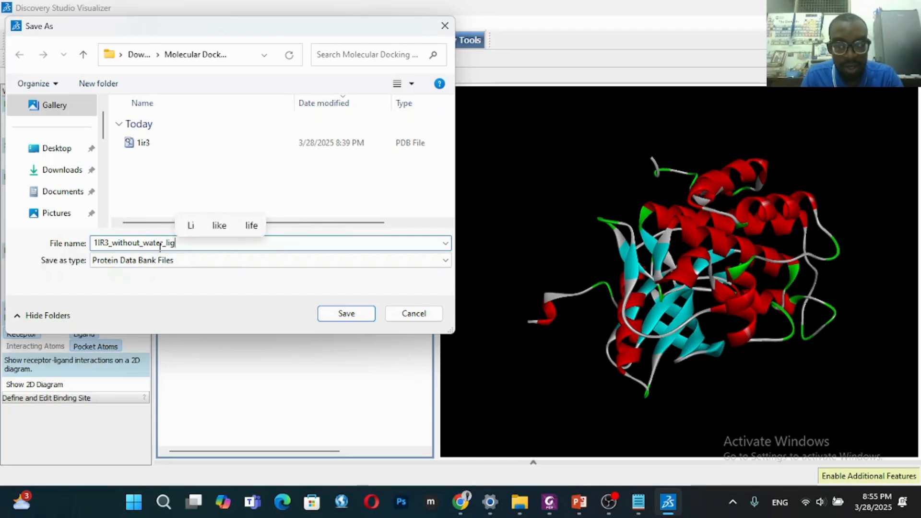
pyautogui.write('and')
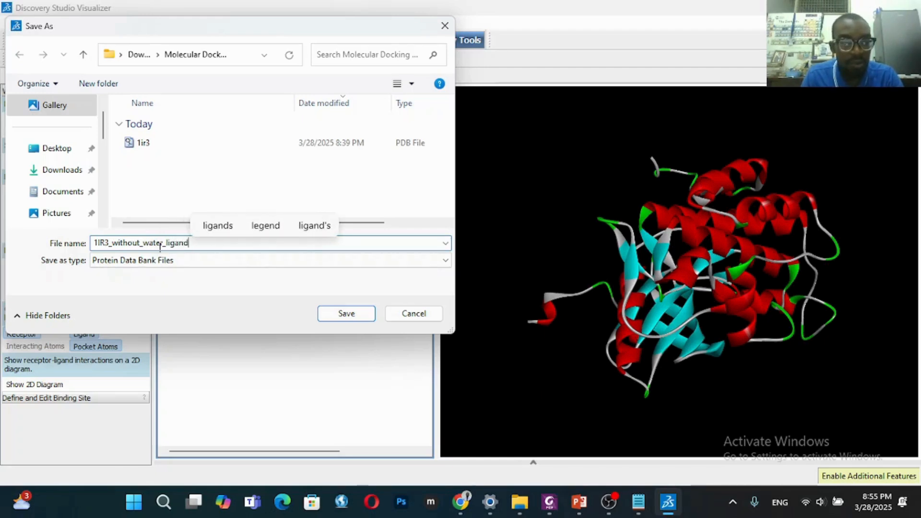
pyautogui.click(334, 315)
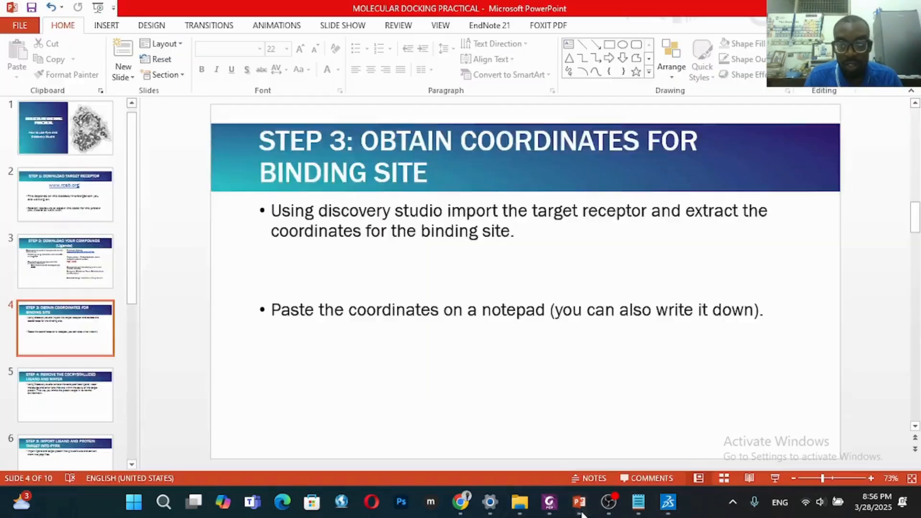
# Switch to the PowerPoint presentation and review the docking instructions from step 3 to step 5 as a slide show
pyautogui.click(579, 502)
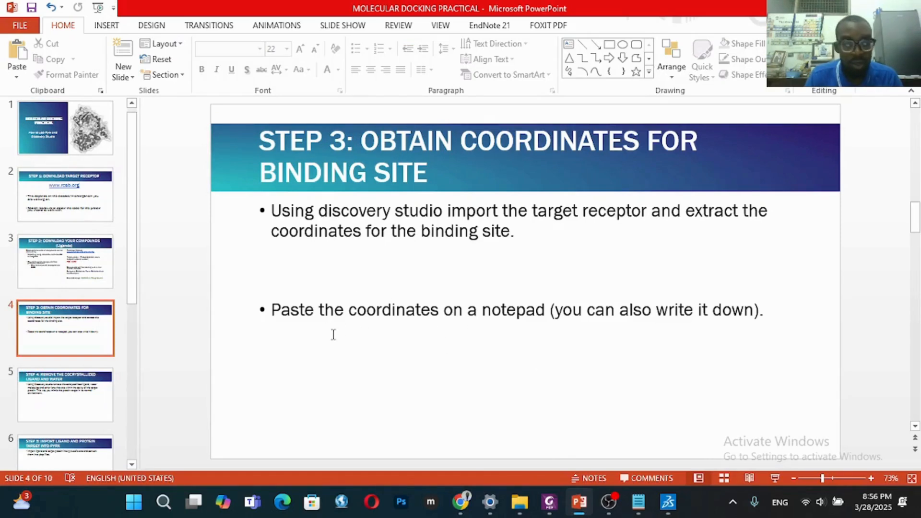
pyautogui.click(774, 478)
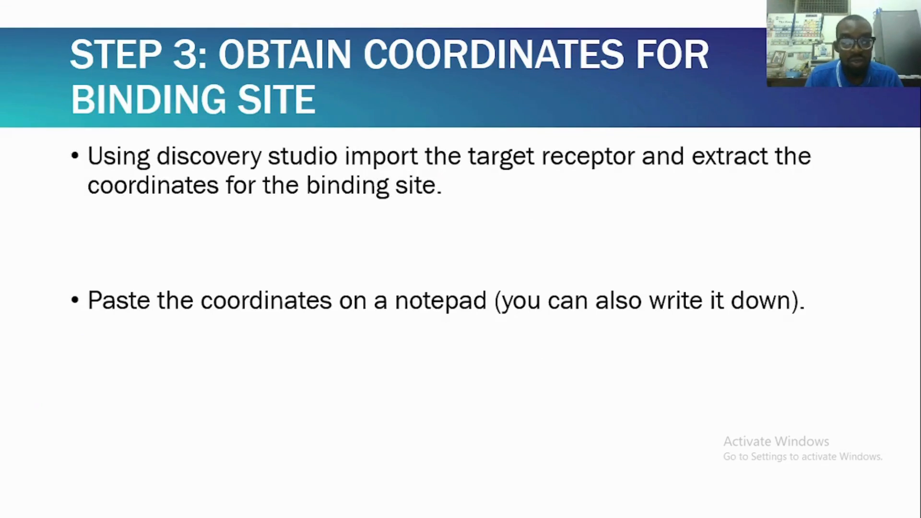
pyautogui.press('Right')
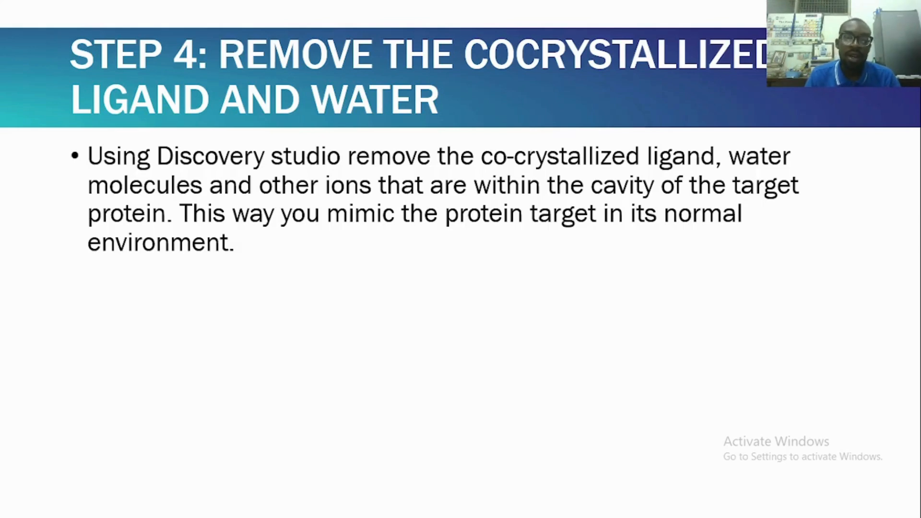
pyautogui.press('Right')
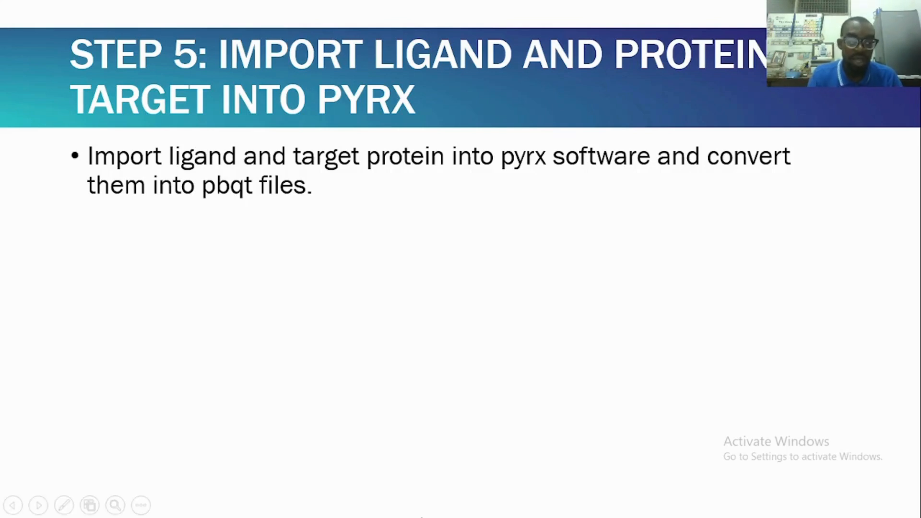
pyautogui.press('Escape')
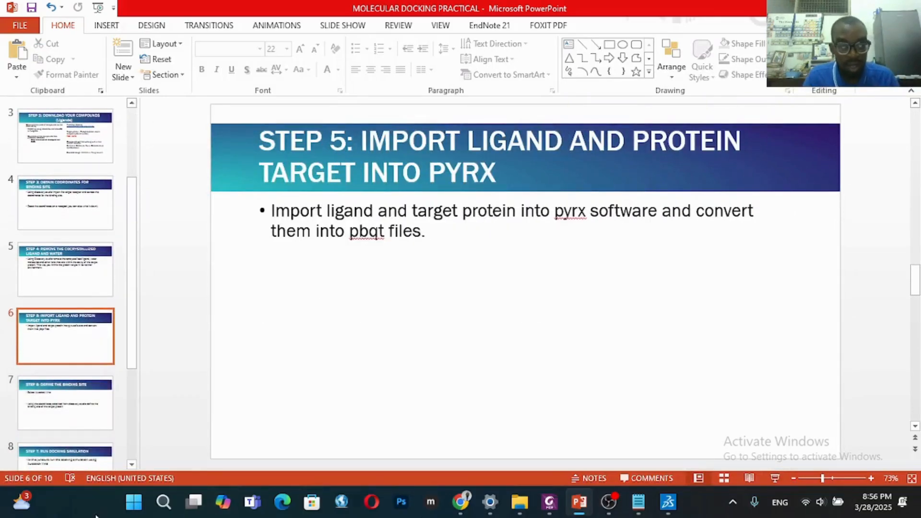
# Search the computer for pyrx, launch PyRx, and maximize its window
pyautogui.click(138, 510)
pyautogui.write('p')
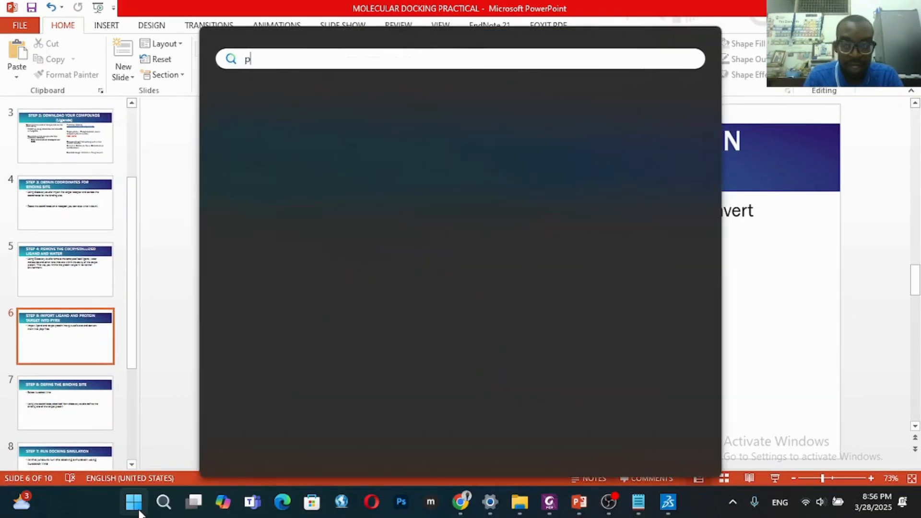
pyautogui.write('yrx')
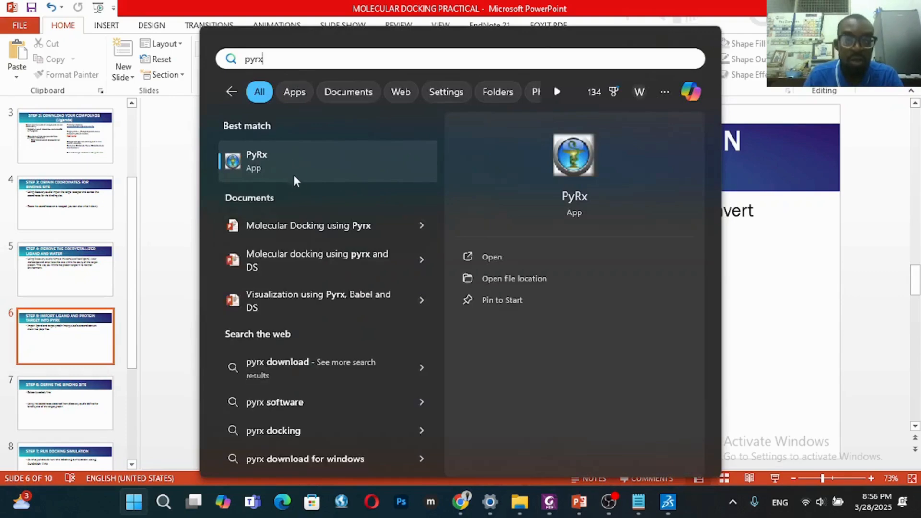
pyautogui.click(321, 165)
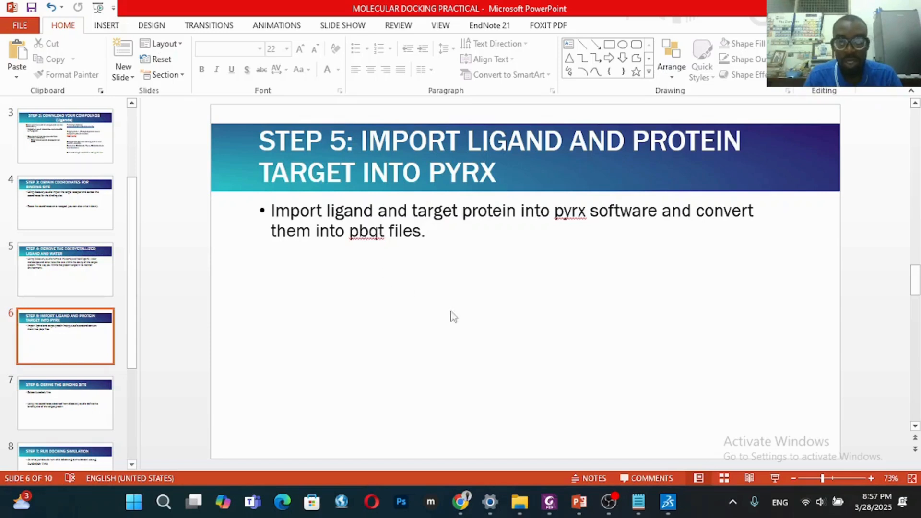
pyautogui.click(499, 359)
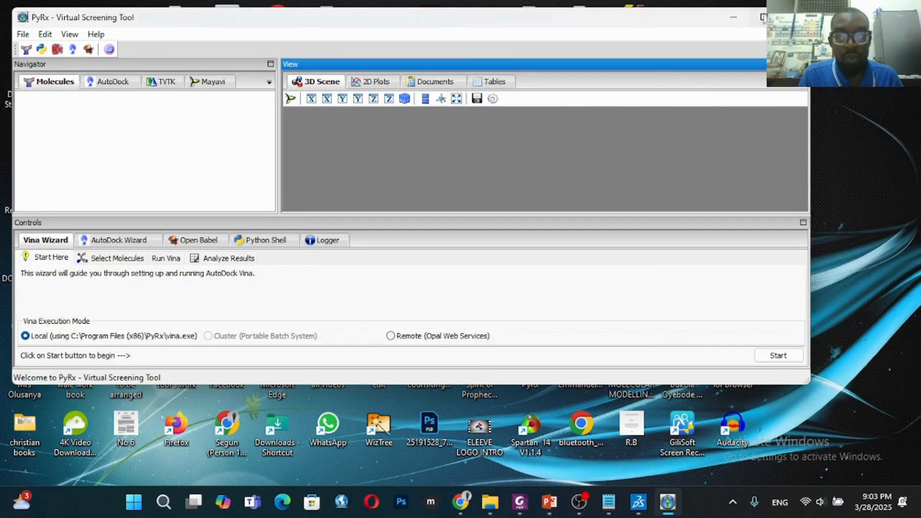
pyautogui.click(763, 18)
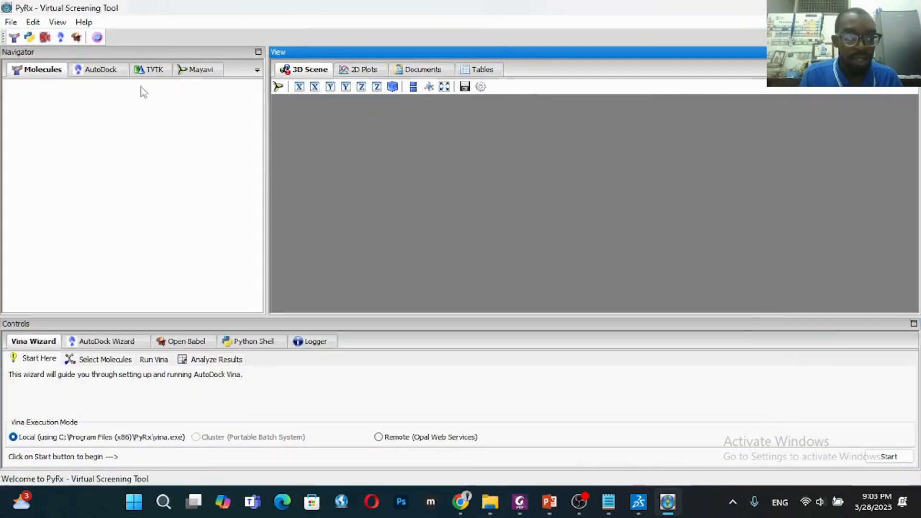
# Load the 1IR3_without_water_ligand receptor from the molecular docking folder in Downloads as a molecule
pyautogui.click(11, 22)
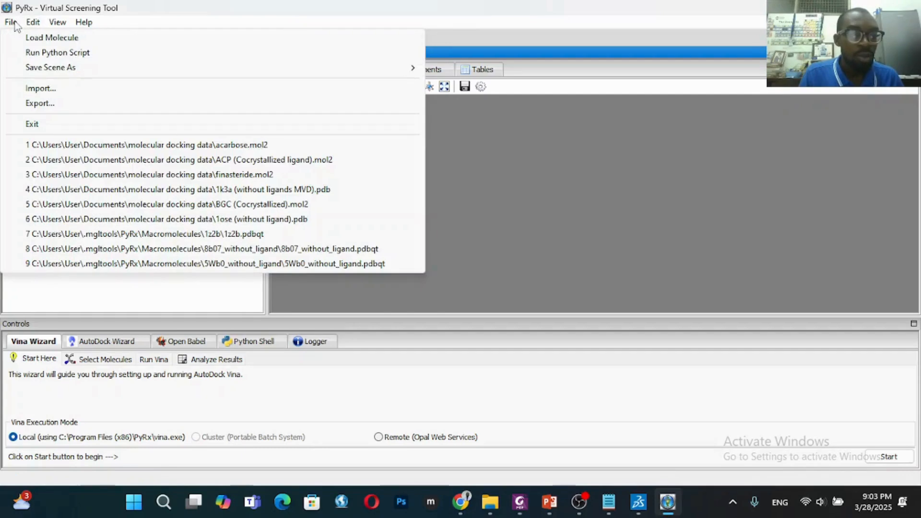
pyautogui.click(19, 36)
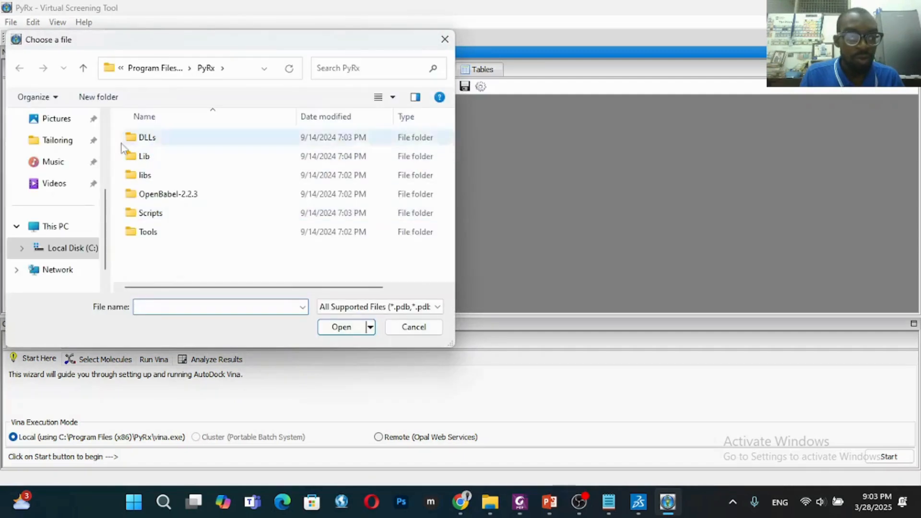
pyautogui.scroll(3, 108, 135)
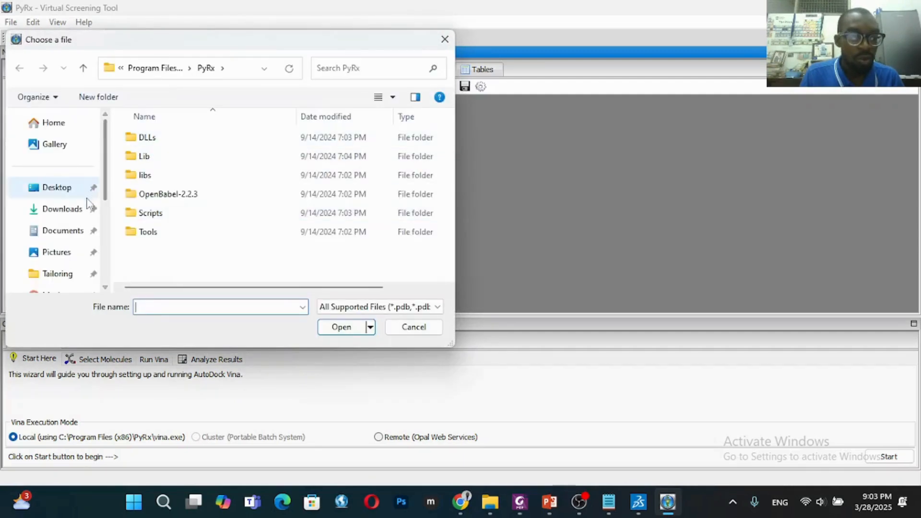
pyautogui.click(82, 216)
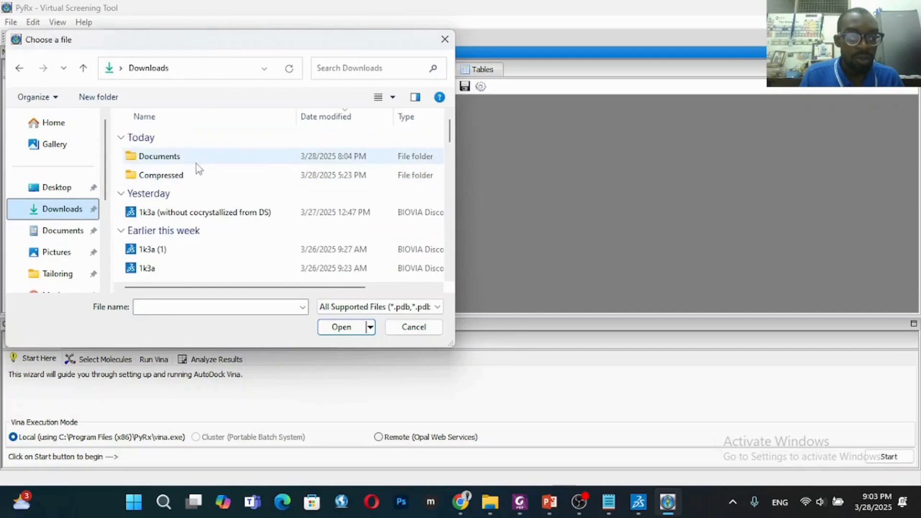
pyautogui.doubleClick(203, 159)
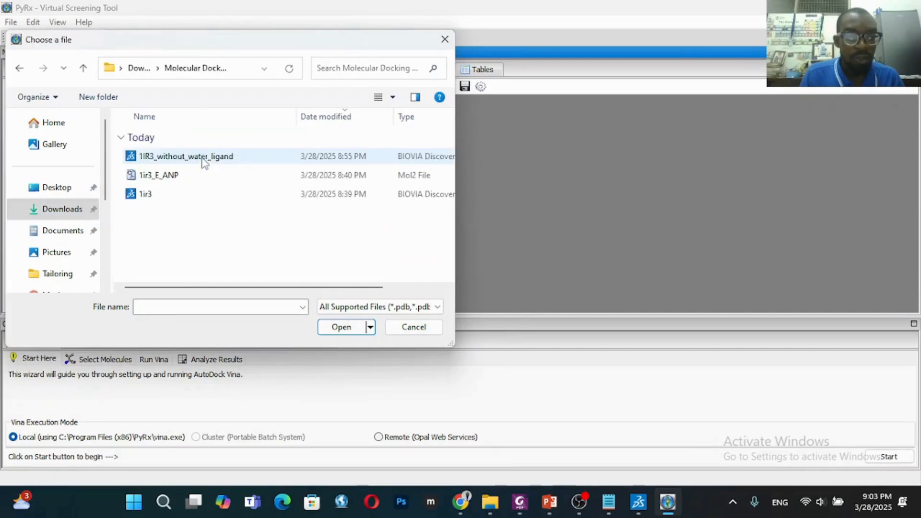
pyautogui.click(208, 163)
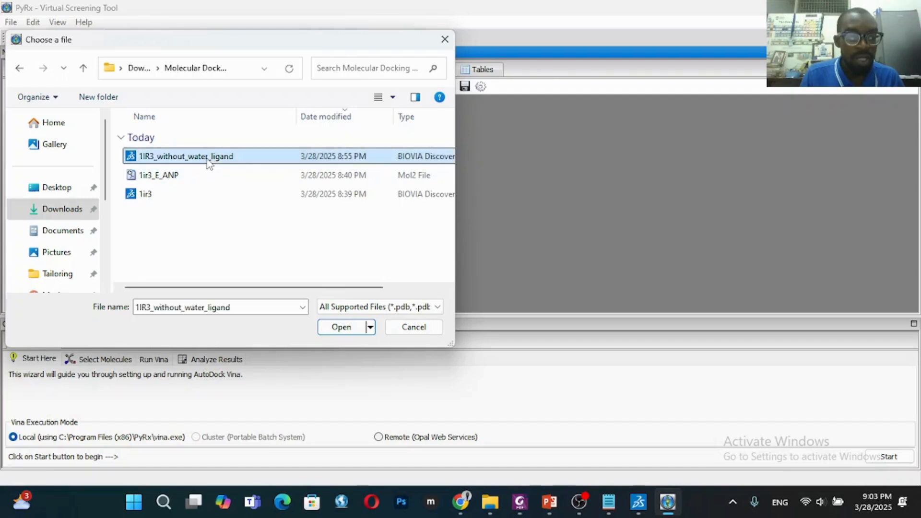
pyautogui.click(341, 328)
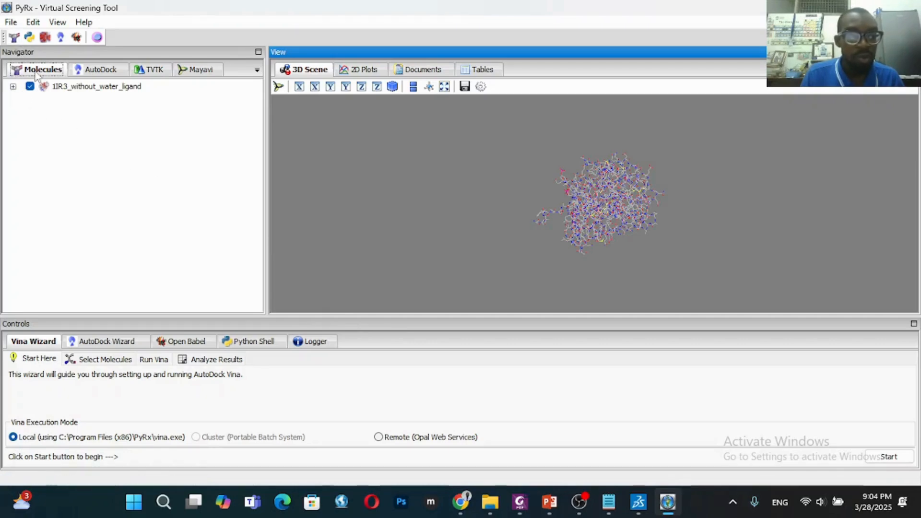
pyautogui.click(11, 23)
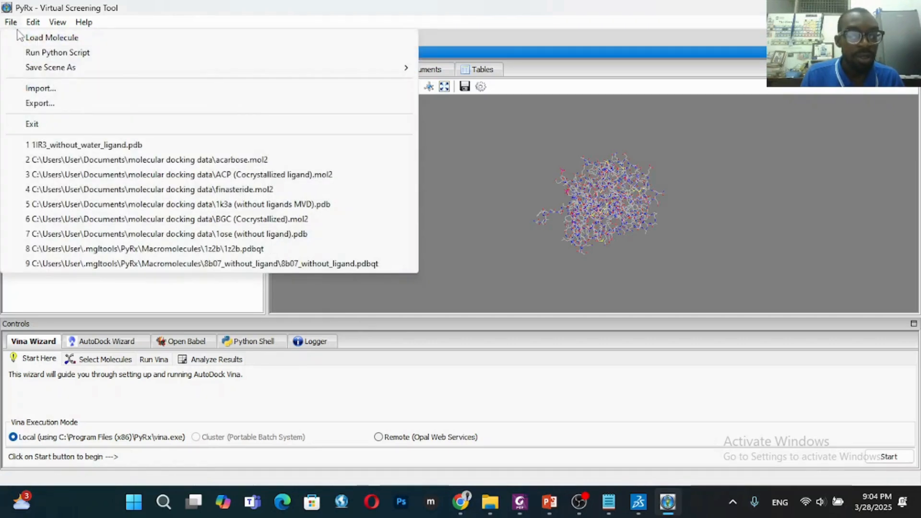
pyautogui.click(23, 36)
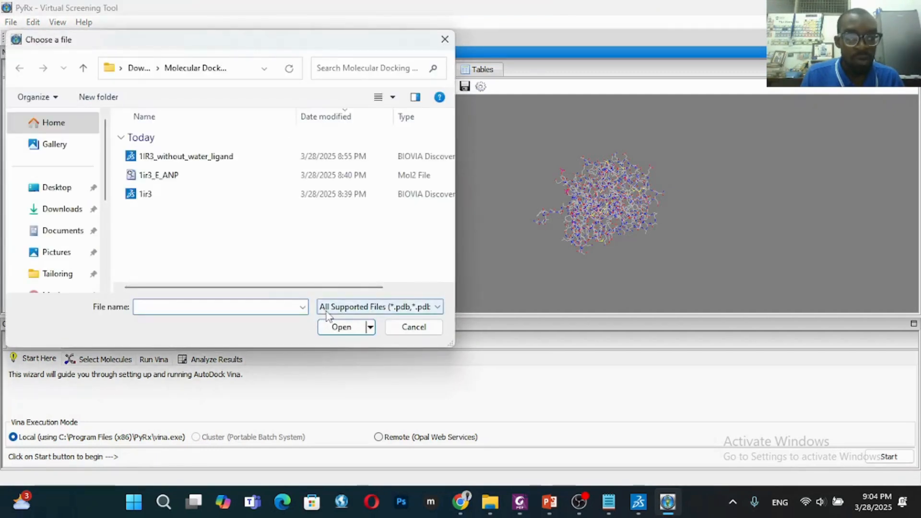
pyautogui.click(328, 308)
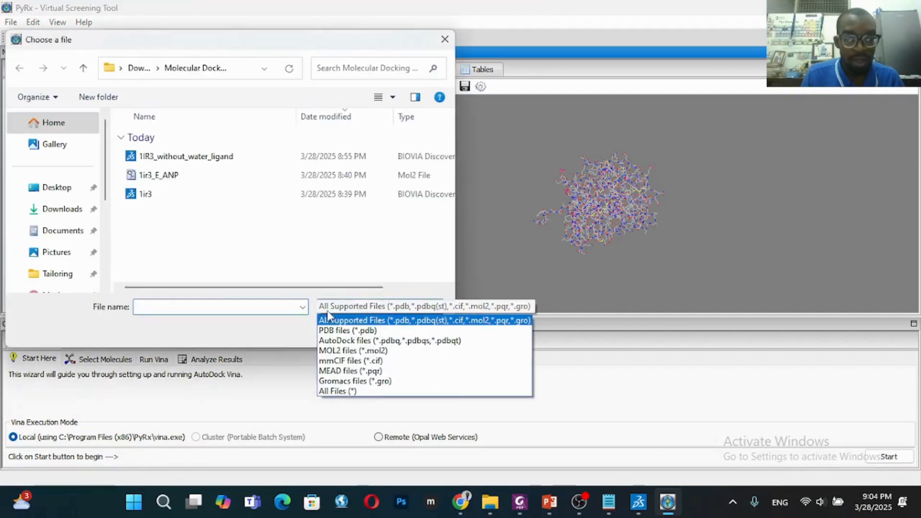
pyautogui.click(331, 391)
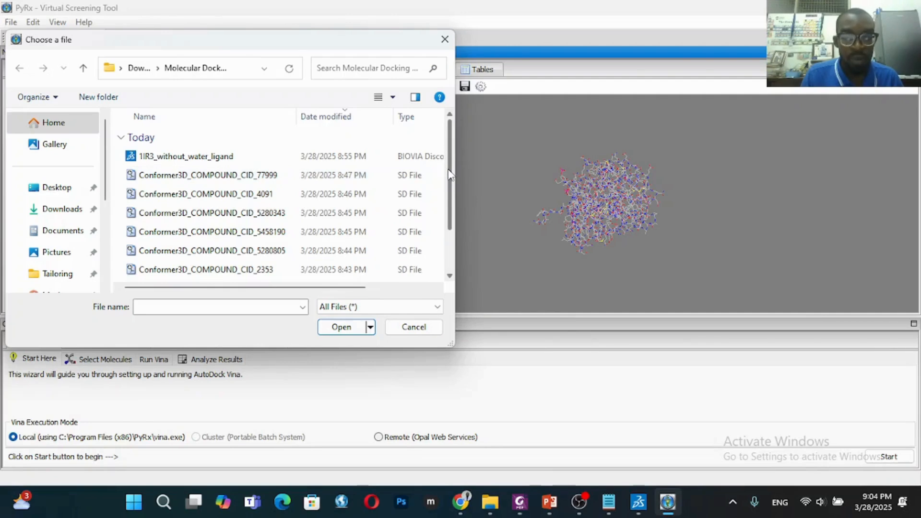
pyautogui.moveTo(451, 175); pyautogui.dragTo(451, 191)
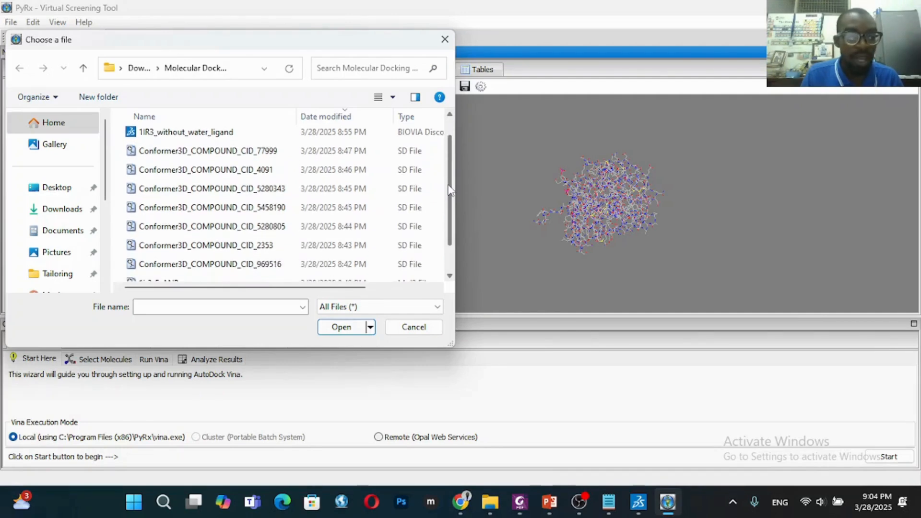
pyautogui.click(445, 39)
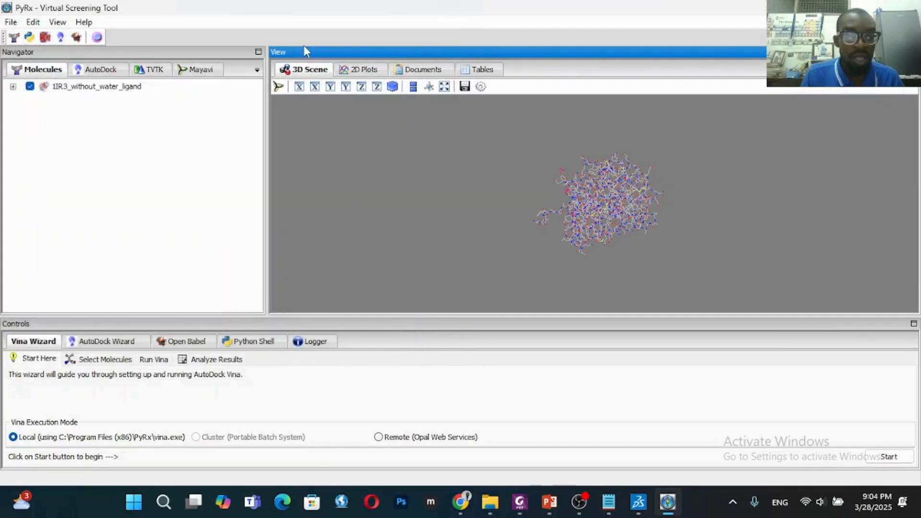
# Import the ligand Conformer3D_COMPOUND_CID_77999 with Open Babel from the molecular docking folder in Downloads
pyautogui.click(75, 41)
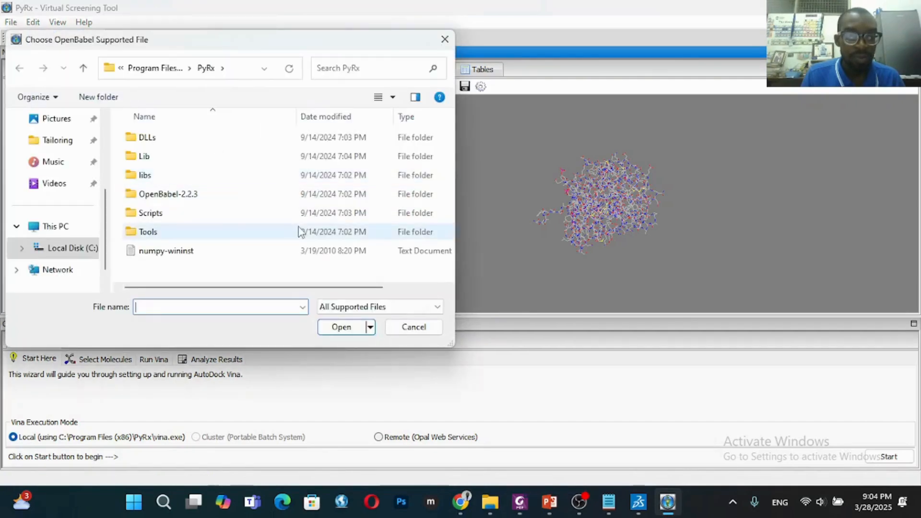
pyautogui.scroll(3, 78, 227)
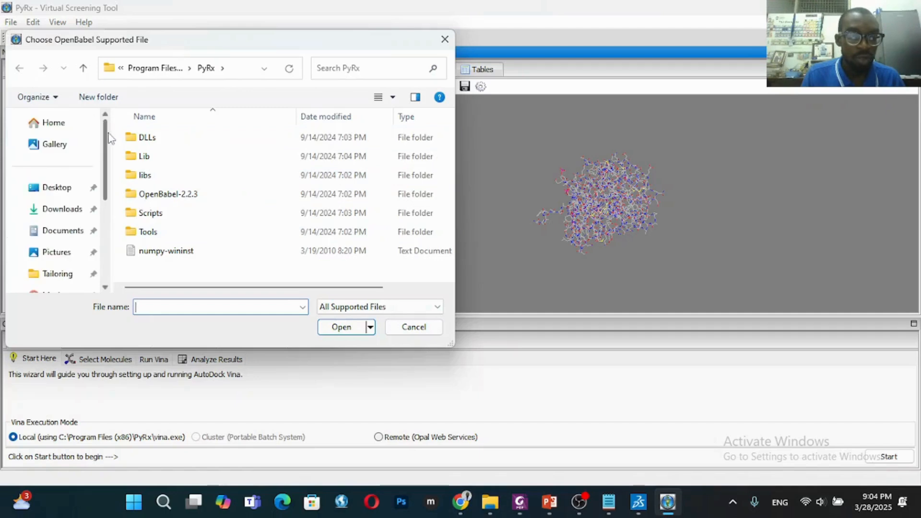
pyautogui.click(67, 210)
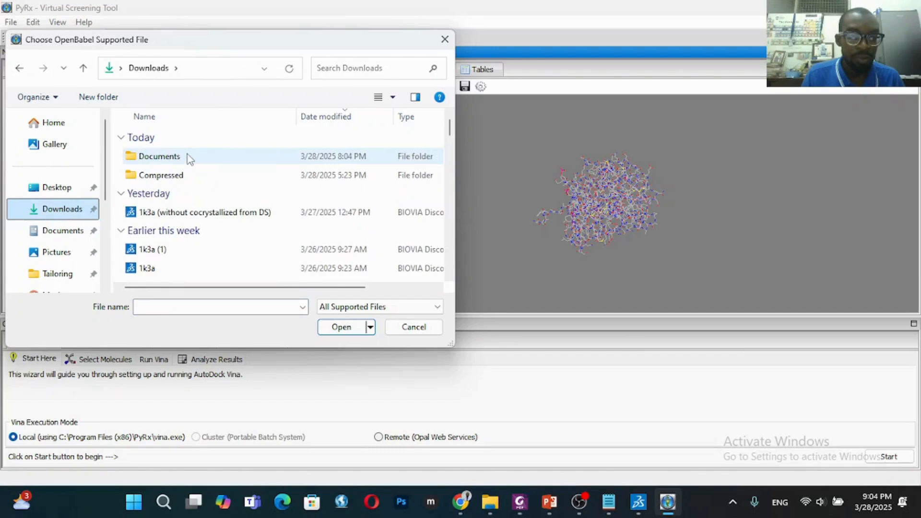
pyautogui.click(188, 157)
pyautogui.doubleClick(188, 158)
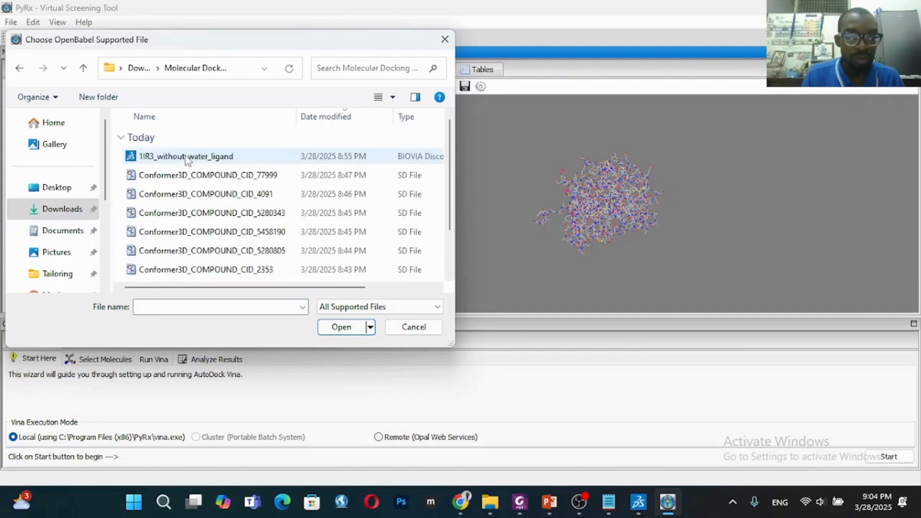
pyautogui.click(185, 176)
pyautogui.click(179, 194)
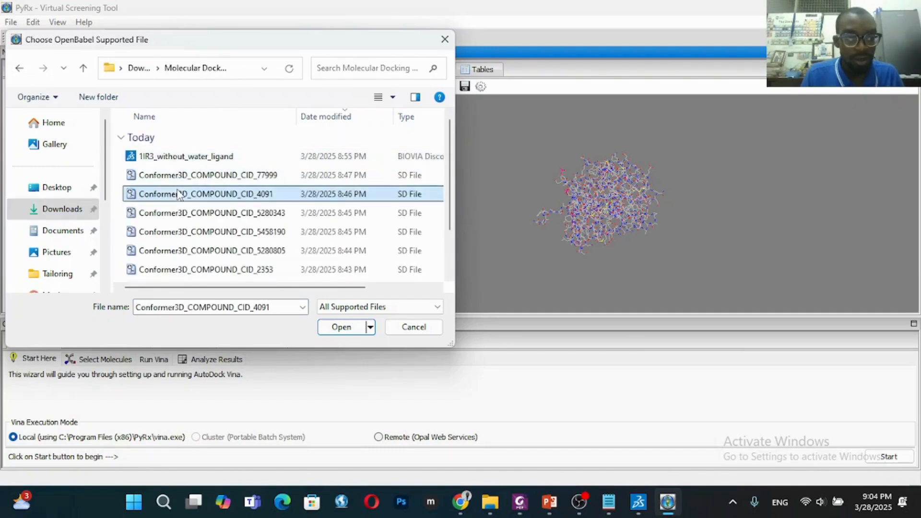
pyautogui.click(170, 183)
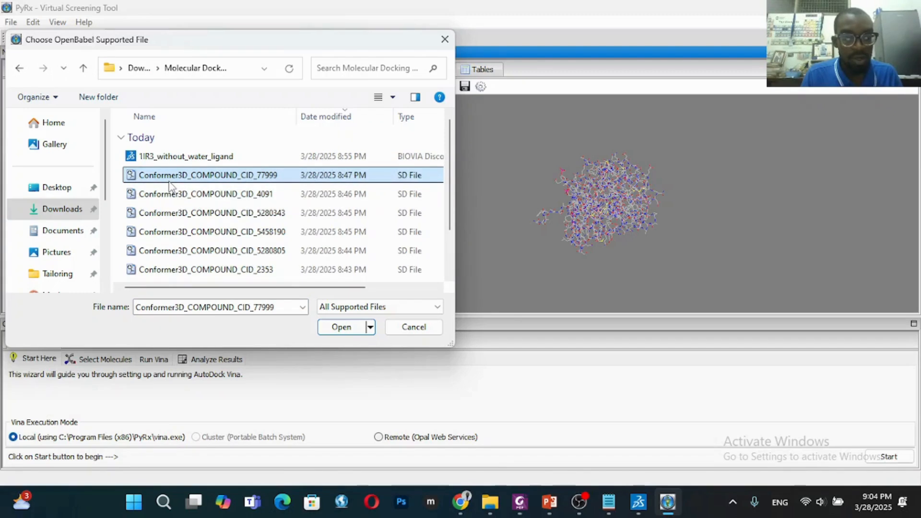
pyautogui.click(169, 185)
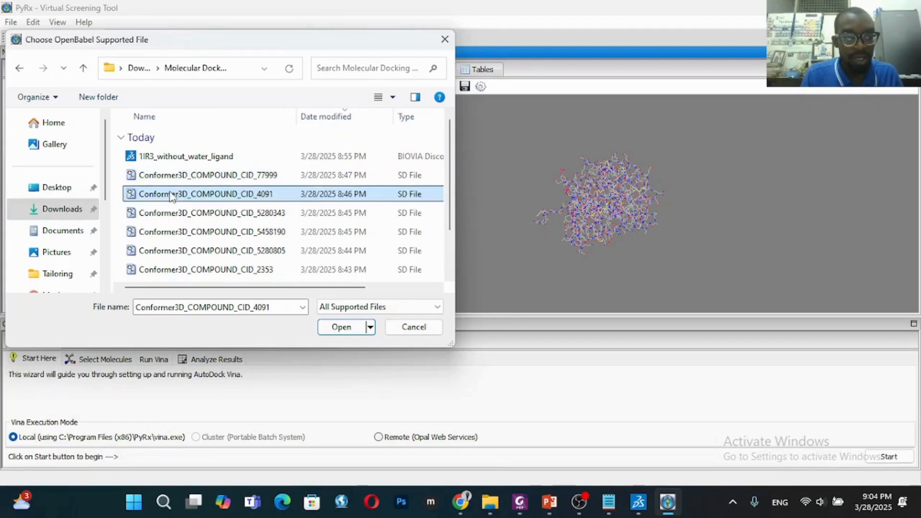
pyautogui.click(167, 182)
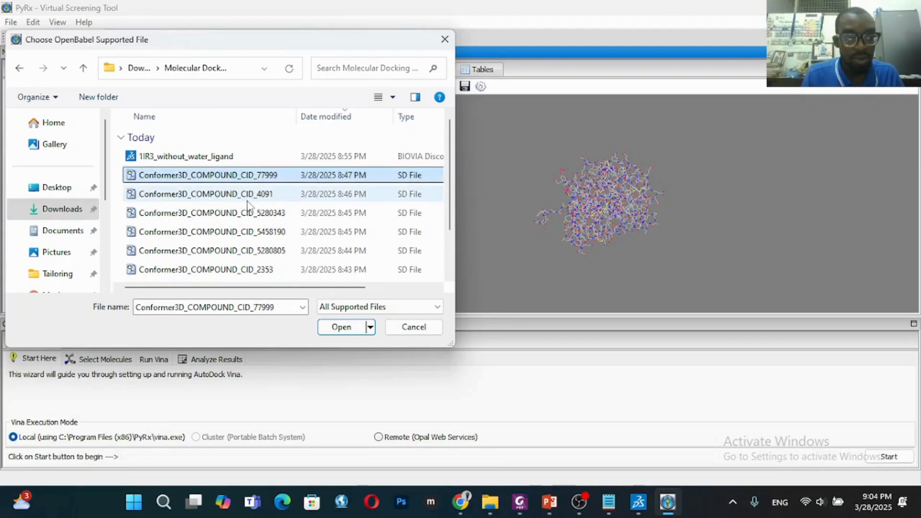
pyautogui.click(341, 327)
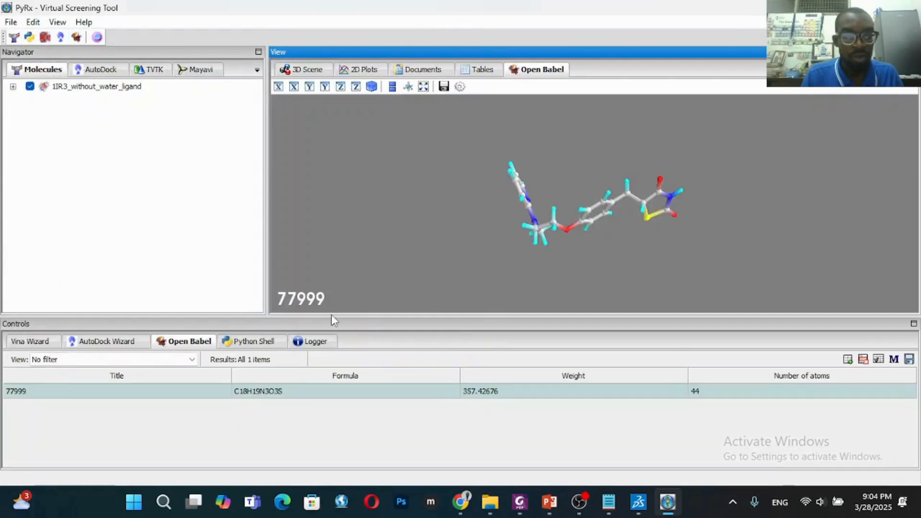
pyautogui.click(11, 22)
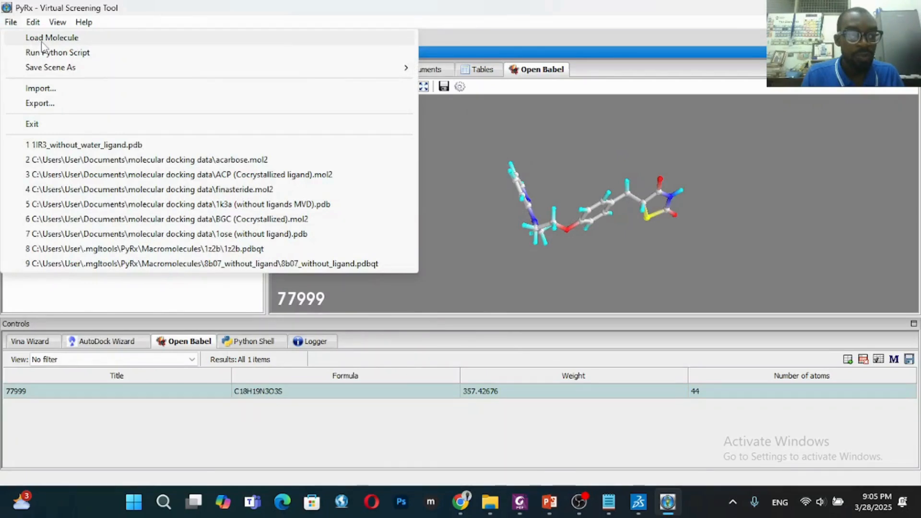
pyautogui.click(43, 38)
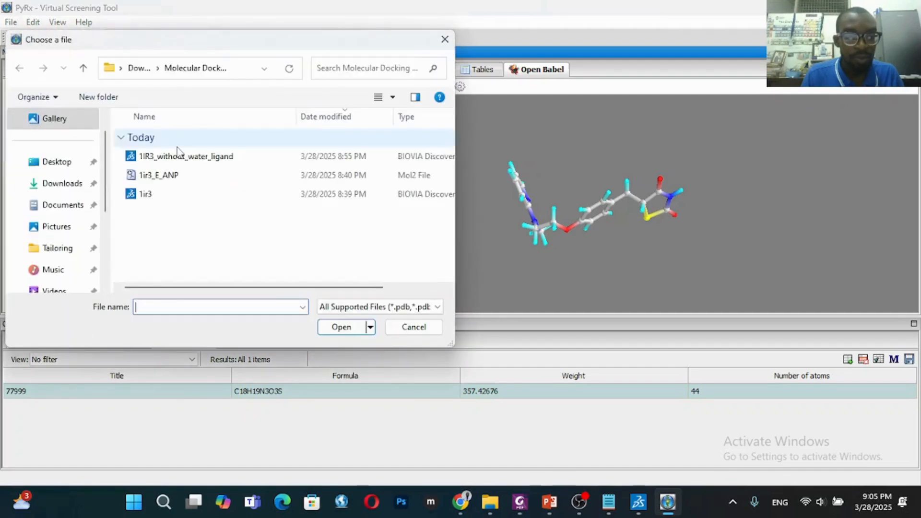
pyautogui.click(336, 308)
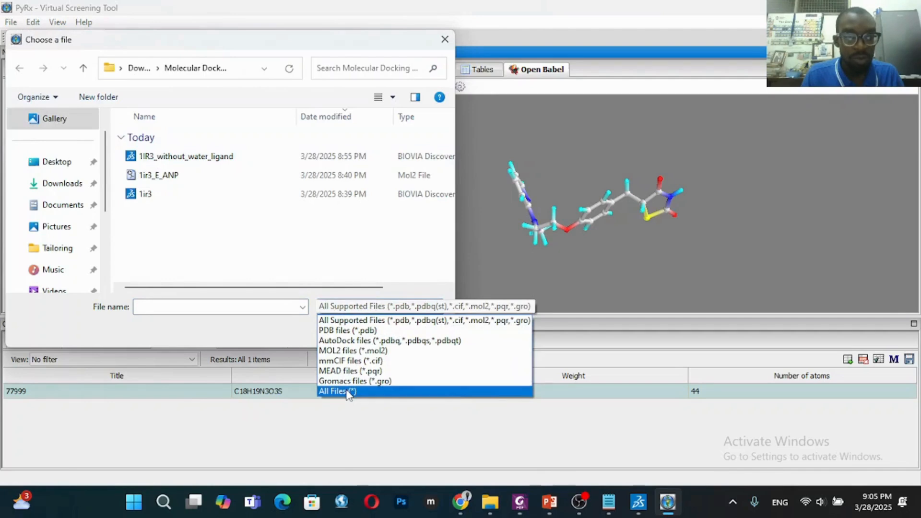
pyautogui.click(445, 42)
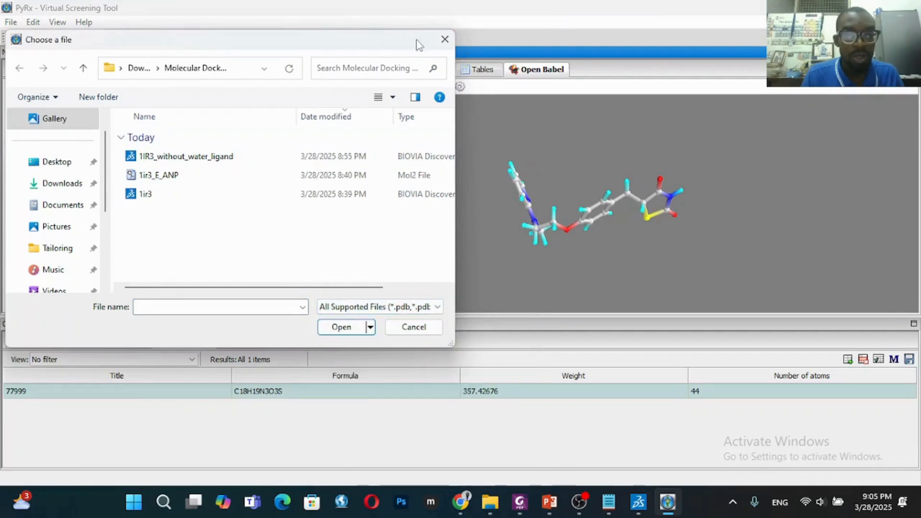
pyautogui.click(445, 40)
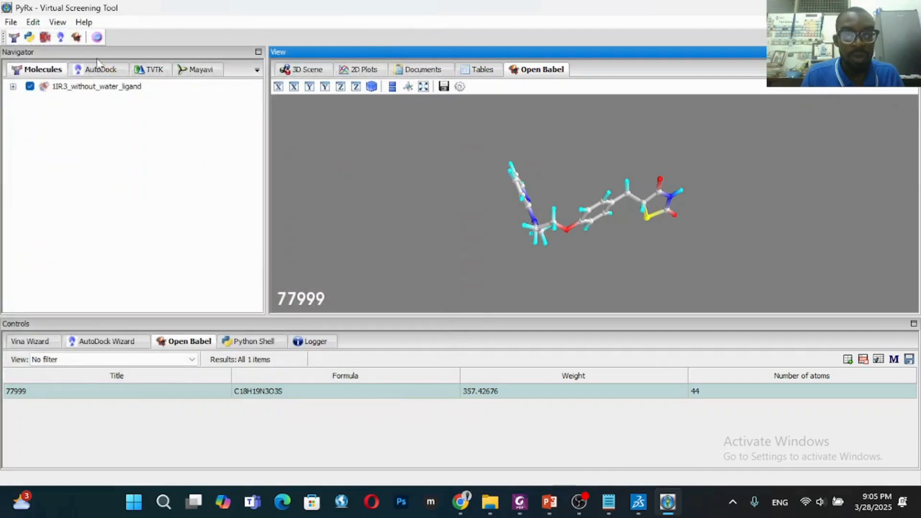
# Import the ligands Conformer3D_COMPOUND_CID_4091 and Conformer3D_COMPOUND_CID_5280343 with Open Babel, one after the other
pyautogui.click(76, 37)
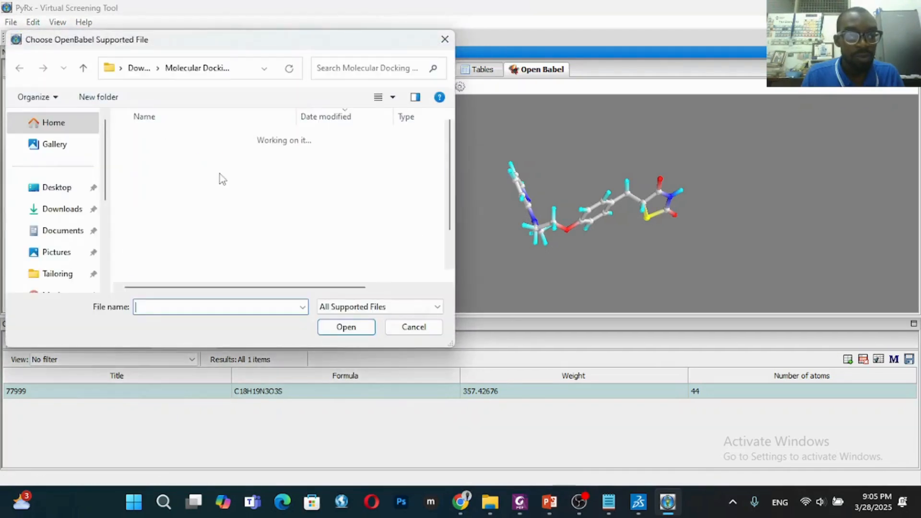
pyautogui.click(267, 193)
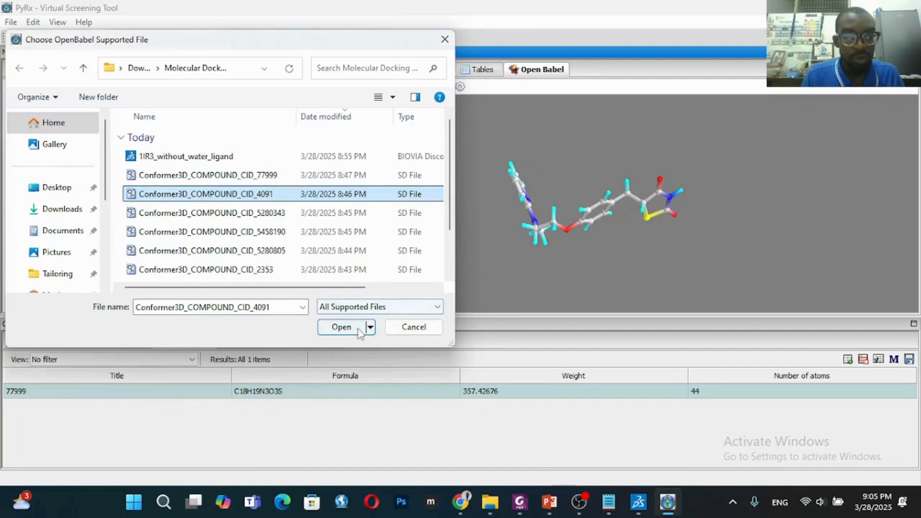
pyautogui.click(342, 327)
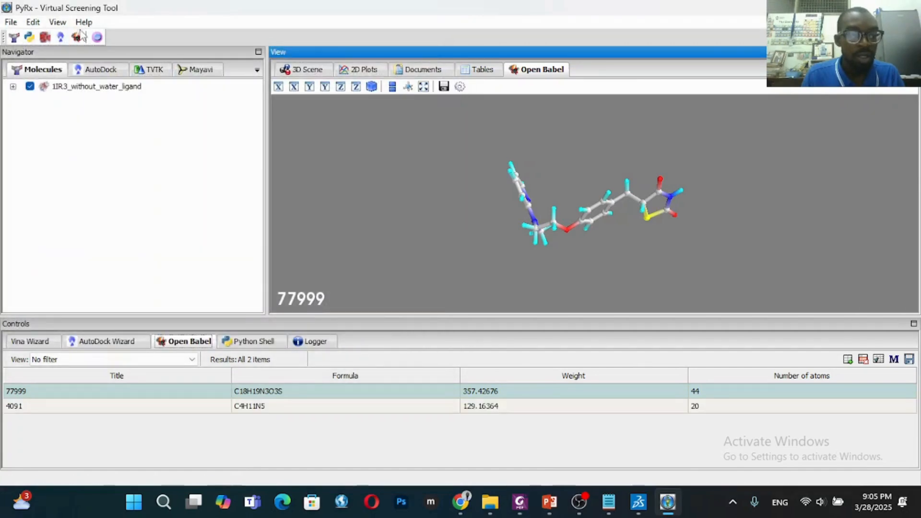
pyautogui.click(77, 36)
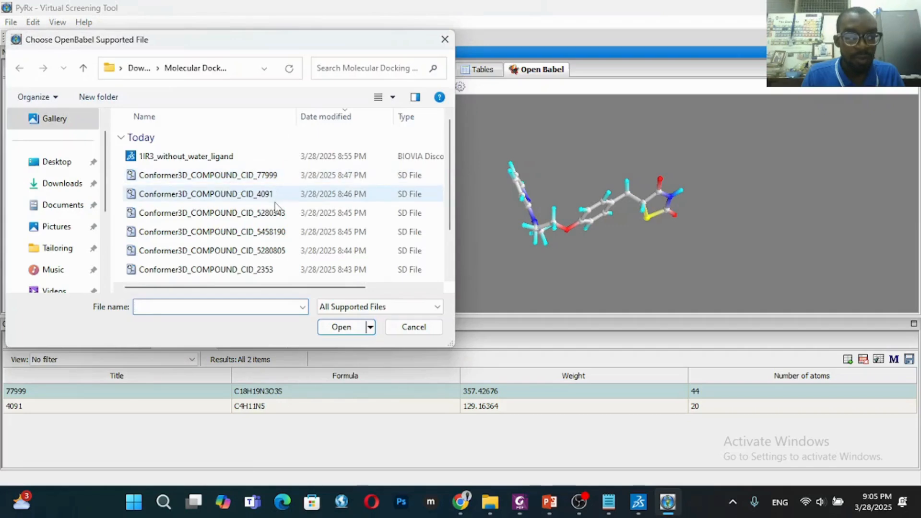
pyautogui.click(269, 213)
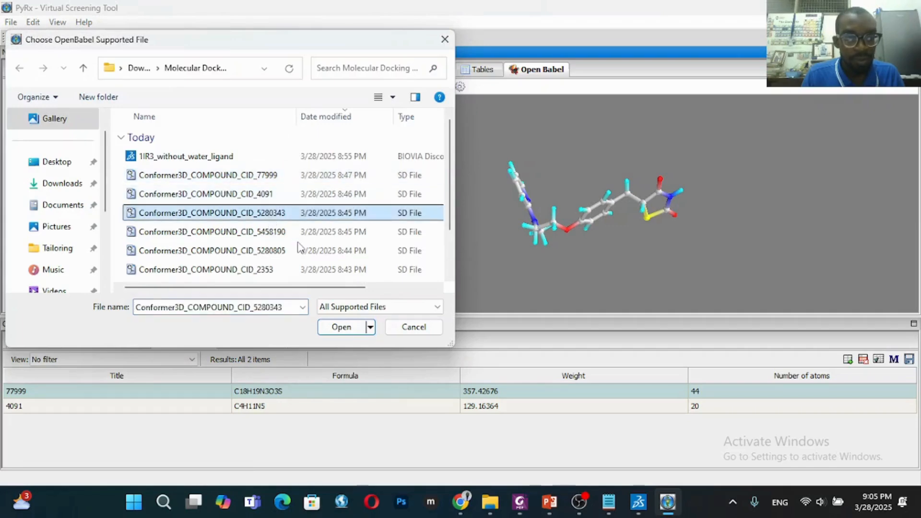
pyautogui.click(340, 327)
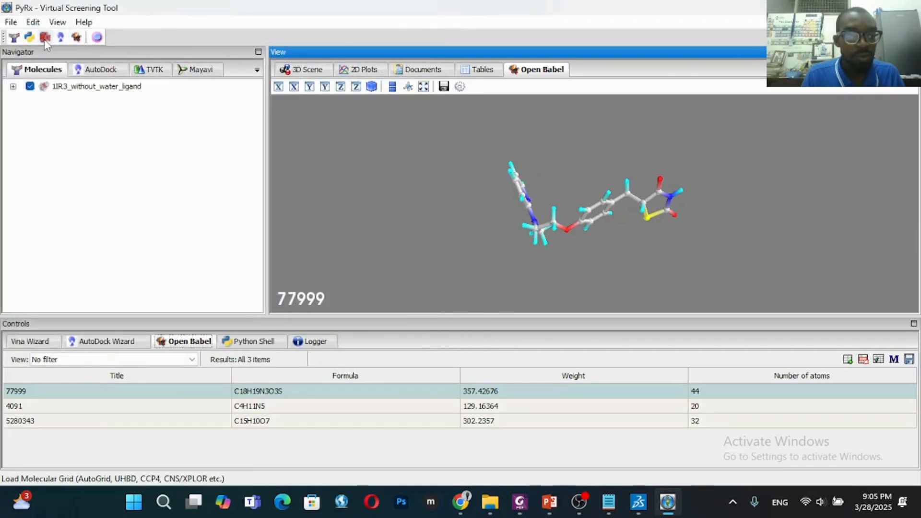
# Import the ligands Conformer3D_COMPOUND_CID_5458190 and Conformer3D_COMPOUND_CID_5280805 with Open Babel, one after the other
pyautogui.click(76, 38)
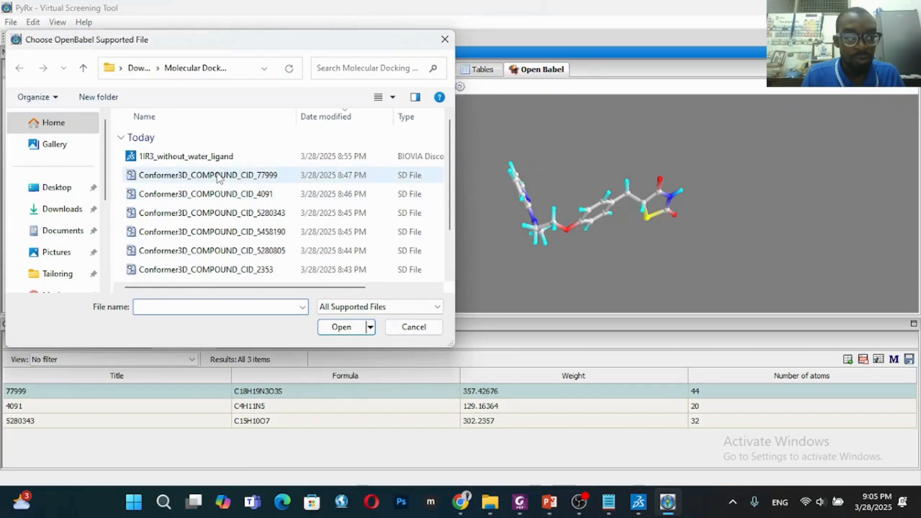
pyautogui.click(229, 231)
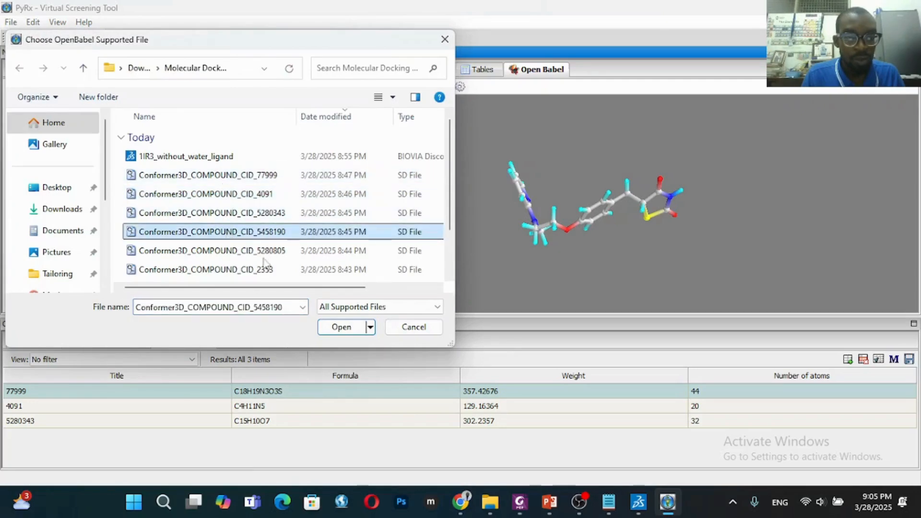
pyautogui.click(344, 328)
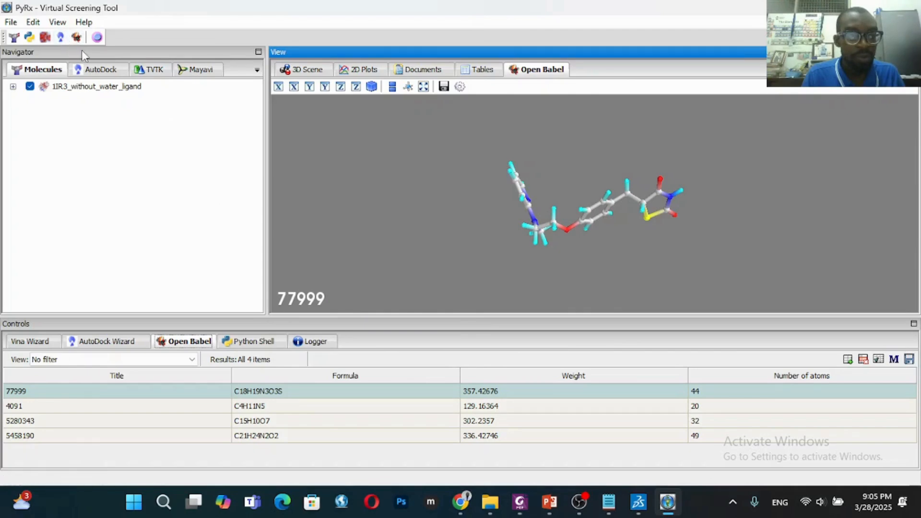
pyautogui.click(75, 38)
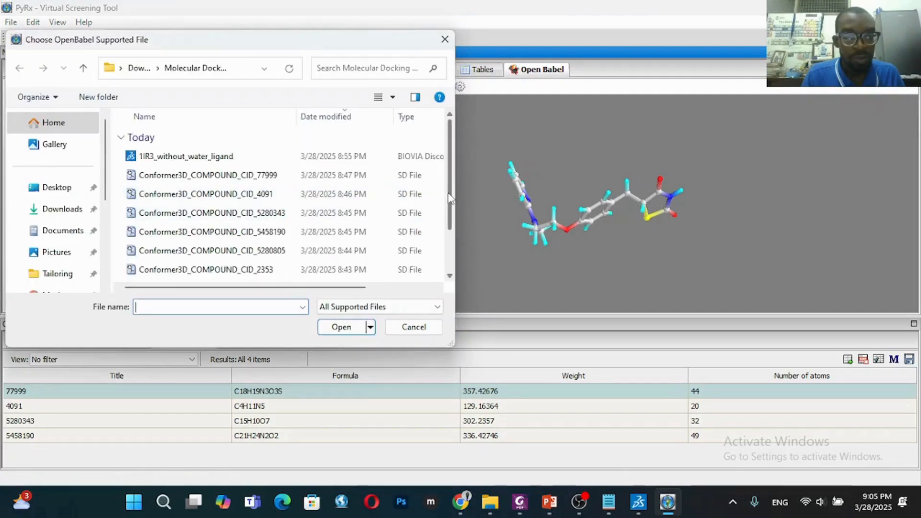
pyautogui.scroll(-1, 443, 197)
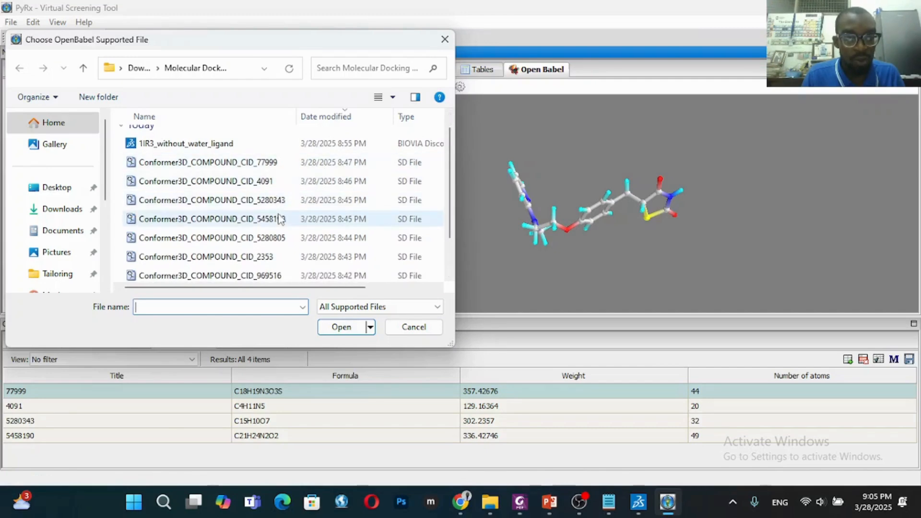
pyautogui.click(278, 238)
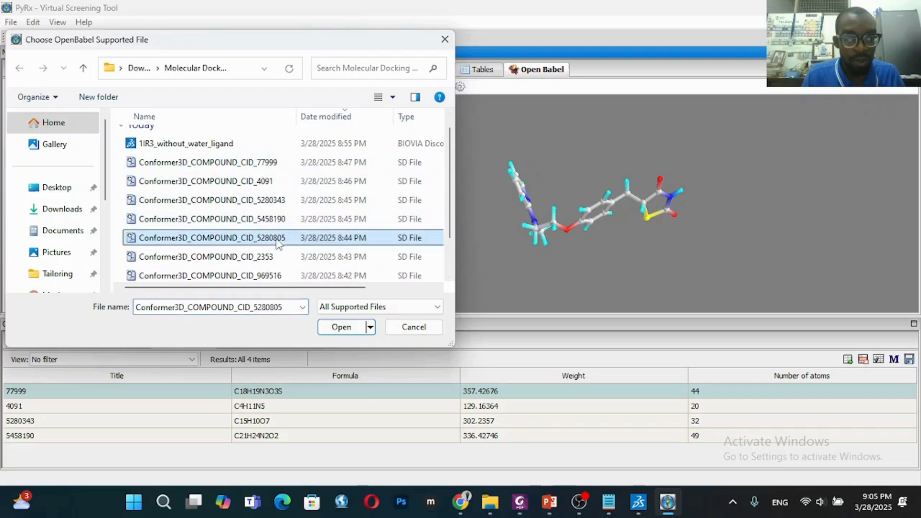
pyautogui.click(330, 328)
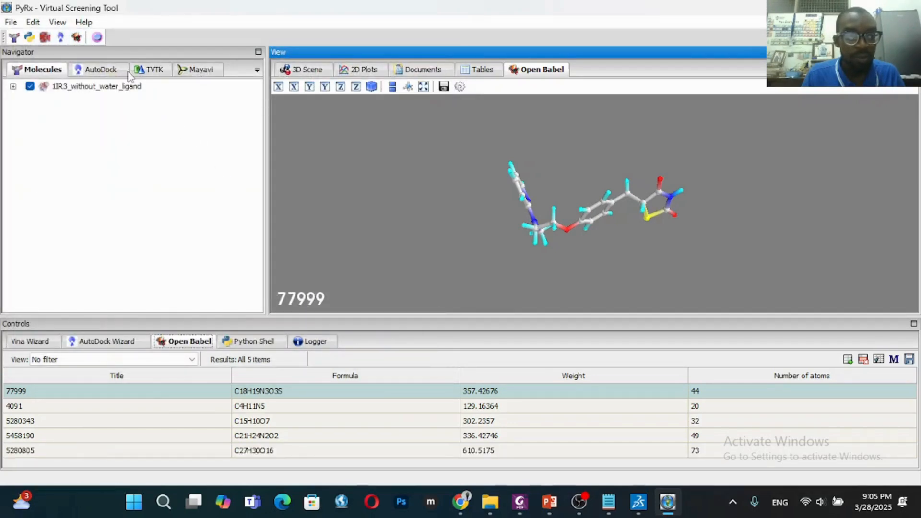
# Import the ligands Conformer3D_COMPOUND_CID_2353 and Conformer3D_COMPOUND_CID_969516 with Open Babel, one after the other
pyautogui.click(77, 38)
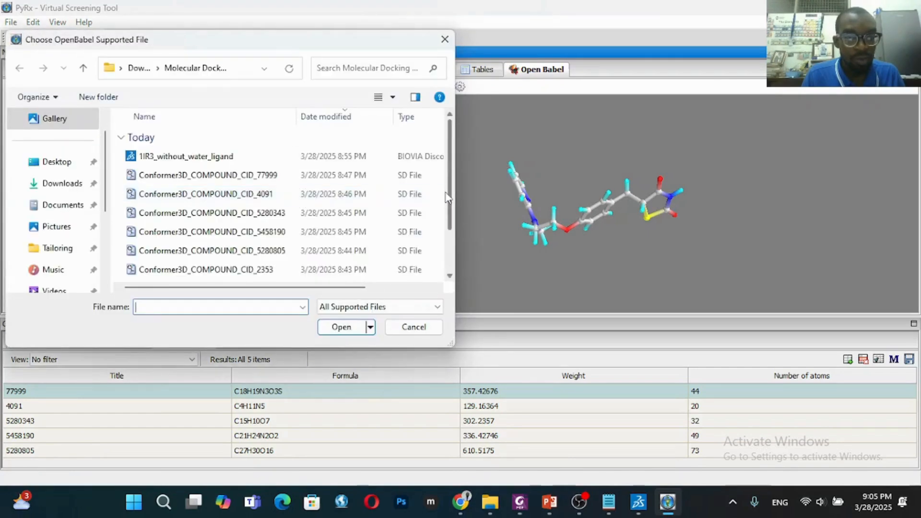
pyautogui.scroll(-1, 448, 204)
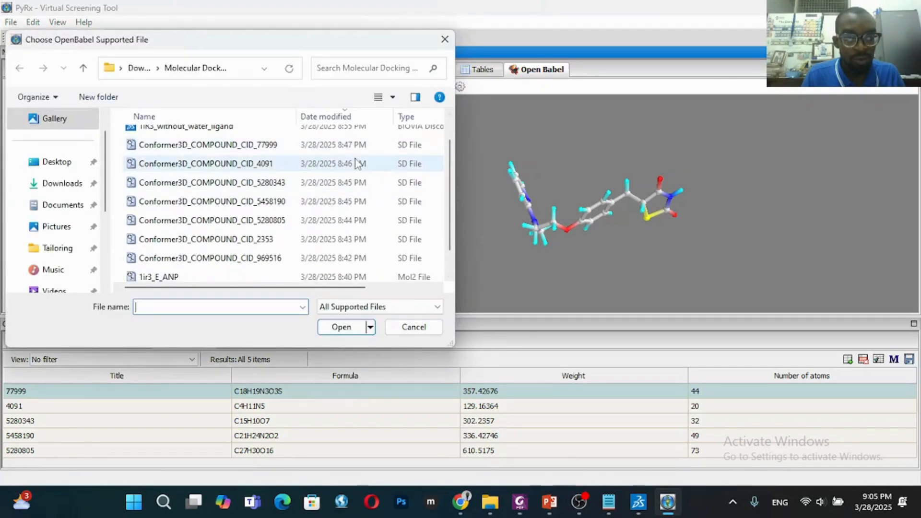
pyautogui.click(335, 239)
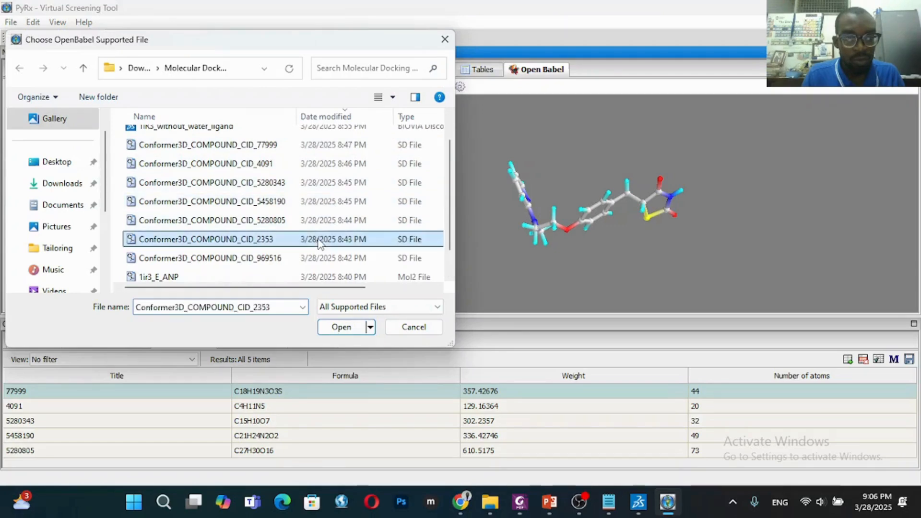
pyautogui.click(340, 328)
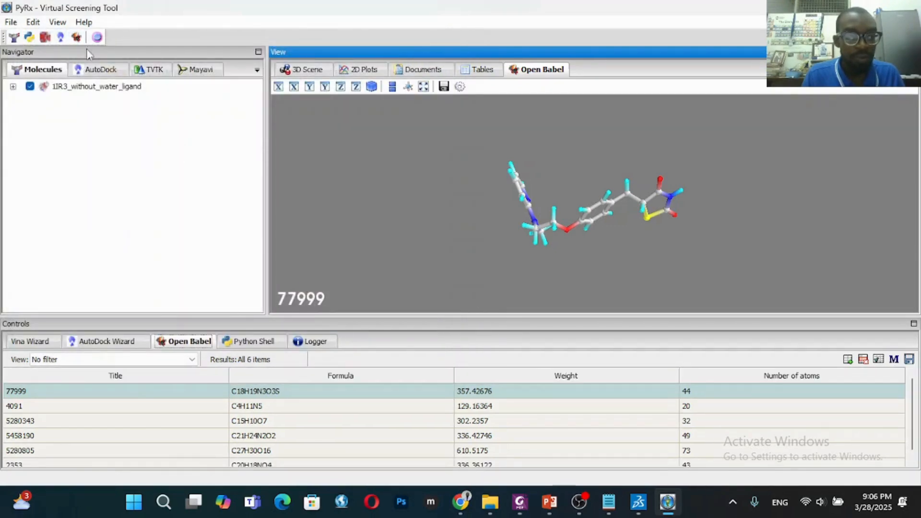
pyautogui.click(76, 38)
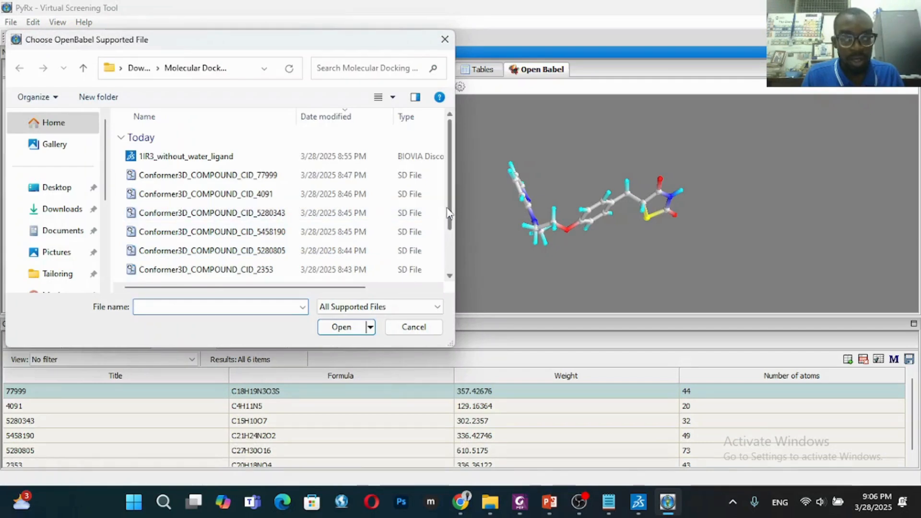
pyautogui.moveTo(443, 211); pyautogui.dragTo(445, 243)
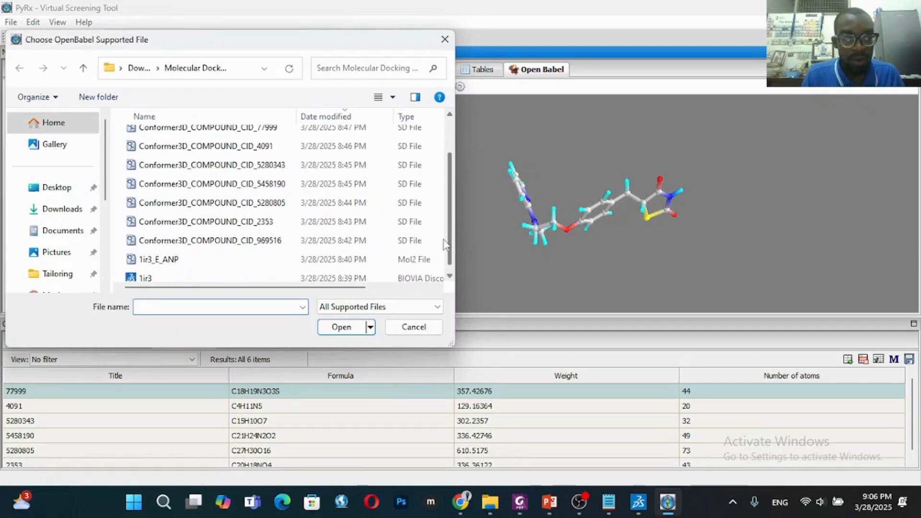
pyautogui.click(409, 243)
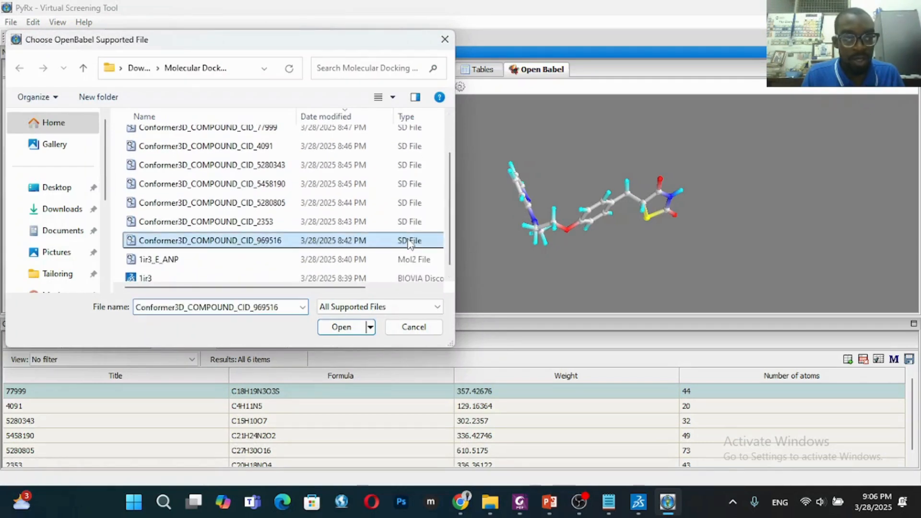
pyautogui.click(354, 329)
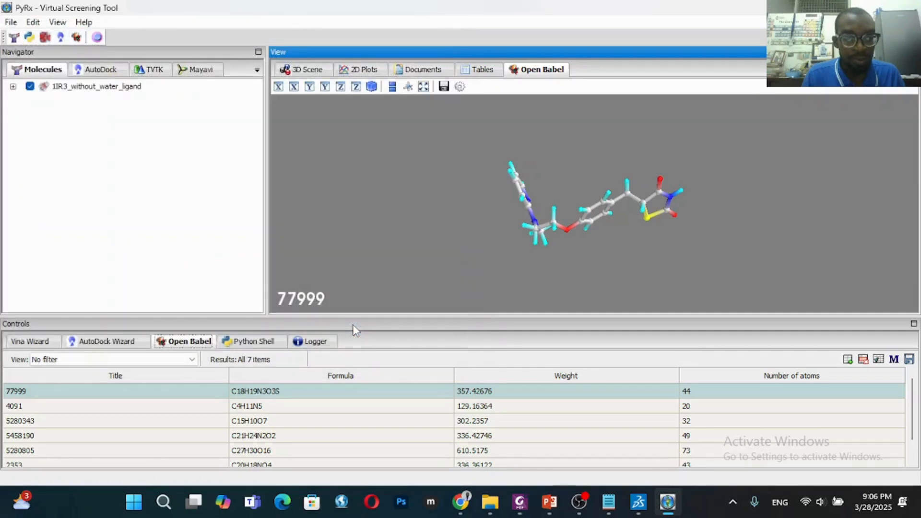
pyautogui.scroll(-1, 913, 444)
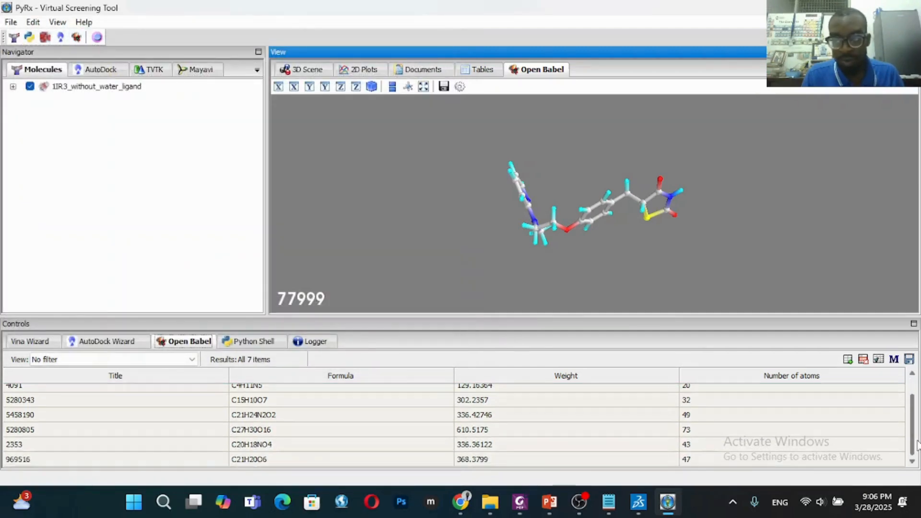
# Import the co-crystallized ligand file 1ir3_E_ANP with Open Babel from the molecular docking folder
pyautogui.click(8, 24)
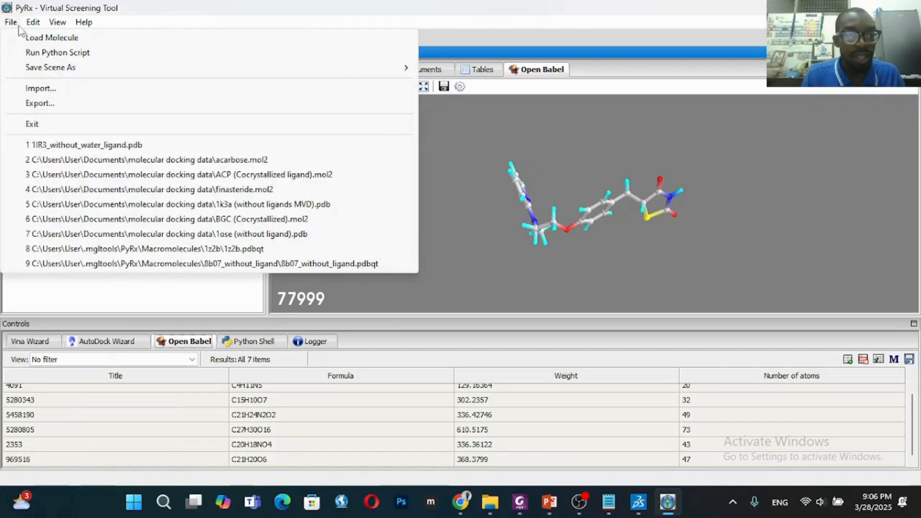
pyautogui.moveTo(84, 22)
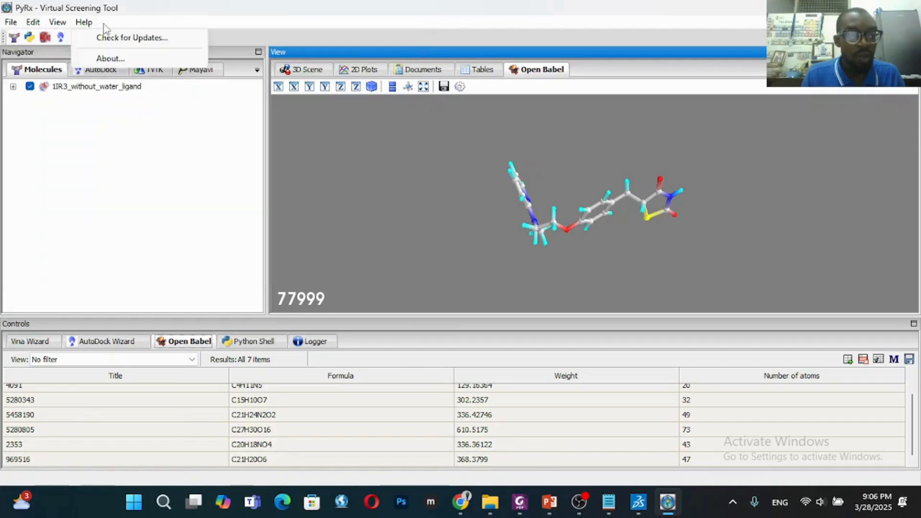
pyautogui.click(180, 22)
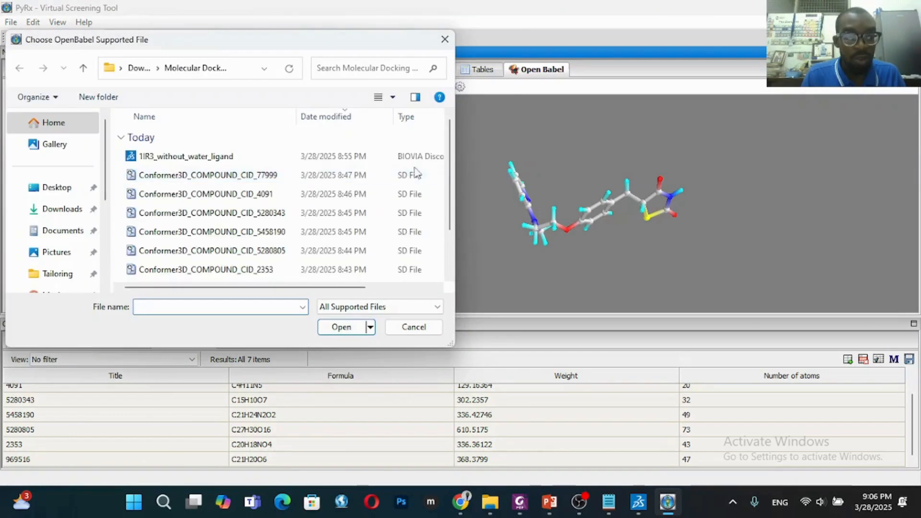
pyautogui.scroll(-1, 451, 181)
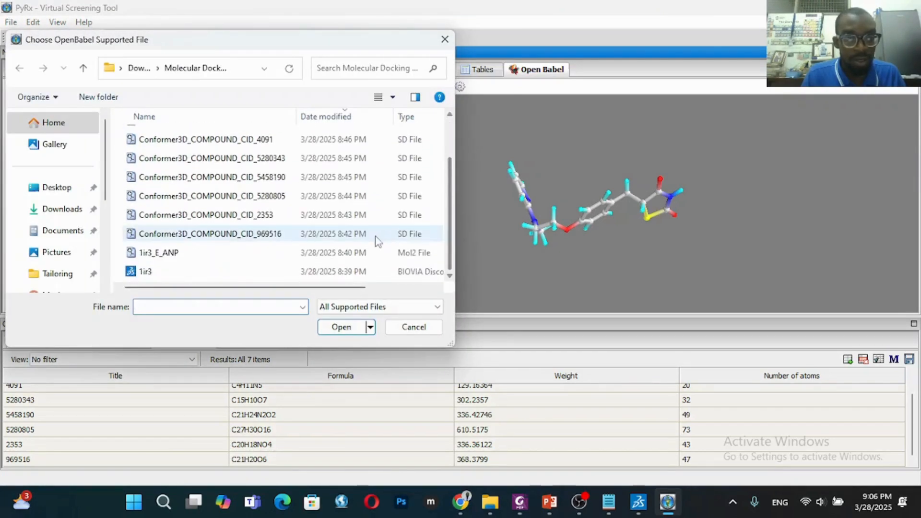
pyautogui.click(356, 253)
pyautogui.click(342, 327)
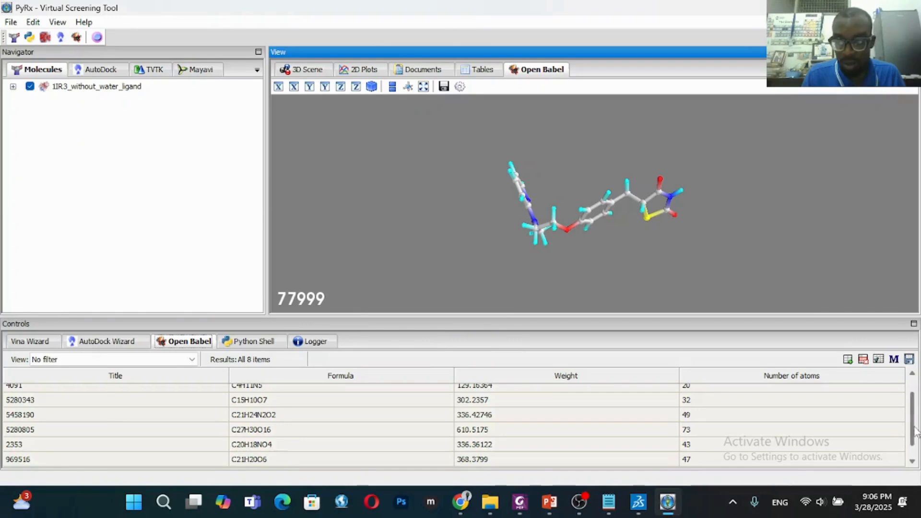
pyautogui.scroll(-1, 915, 449)
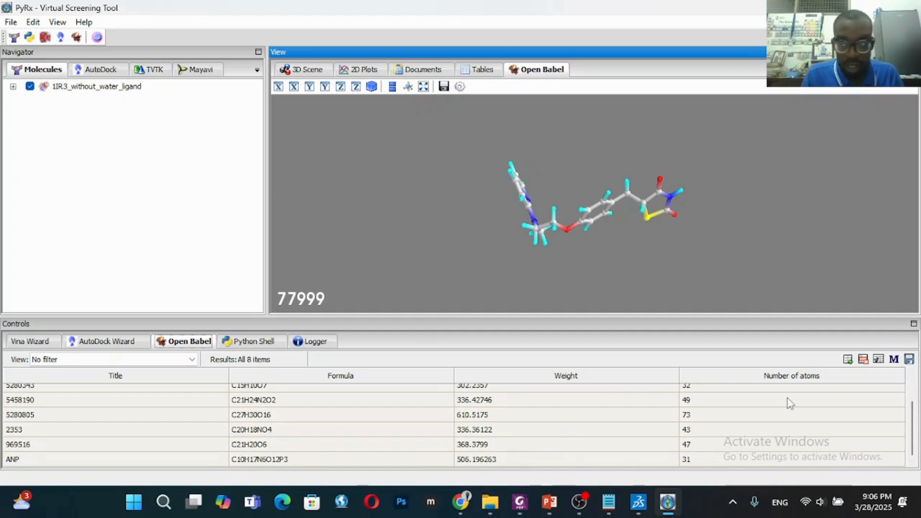
# Select every imported ligand from 77999 through ANP and run energy minimization with the uff force field, Conjugate Gradients and 200 total steps
pyautogui.scroll(2, 901, 408)
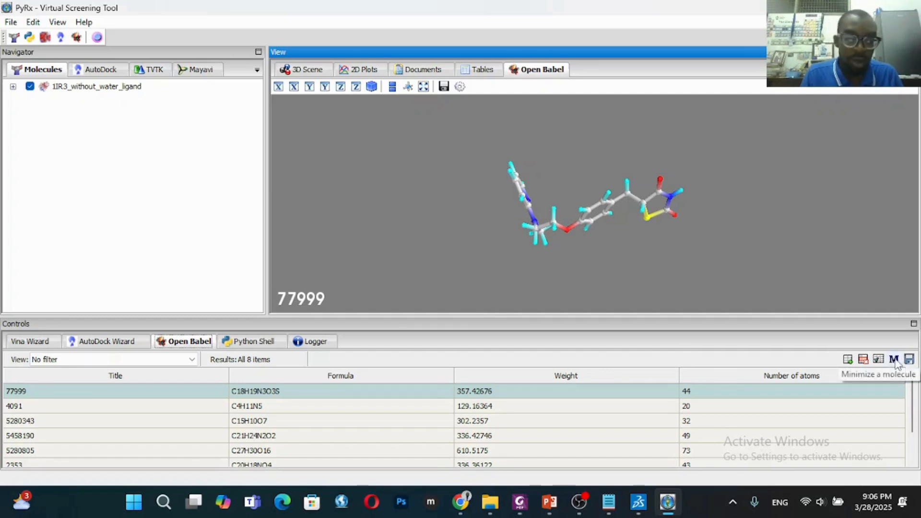
pyautogui.keyDown('shift'); pyautogui.click(597, 411); pyautogui.keyUp('shift')
pyautogui.keyDown('shift'); pyautogui.click(568, 421); pyautogui.keyUp('shift')
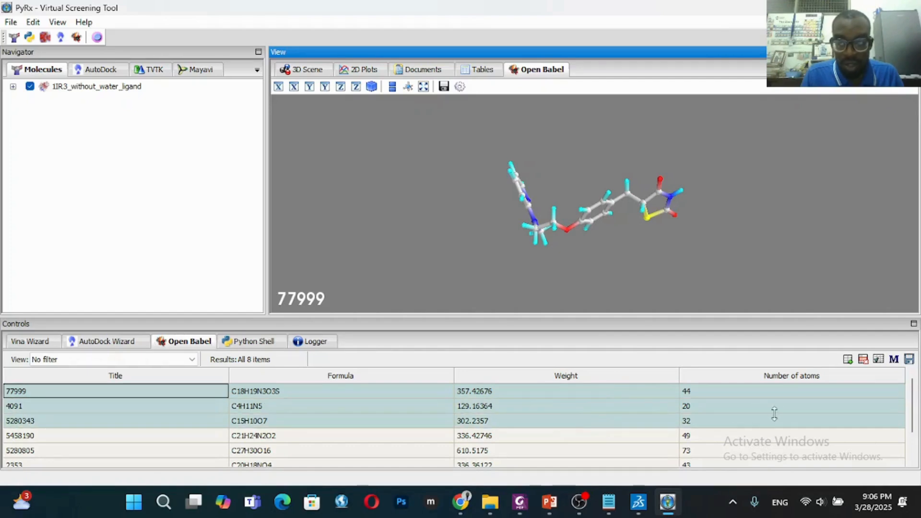
pyautogui.moveTo(909, 415); pyautogui.dragTo(911, 419)
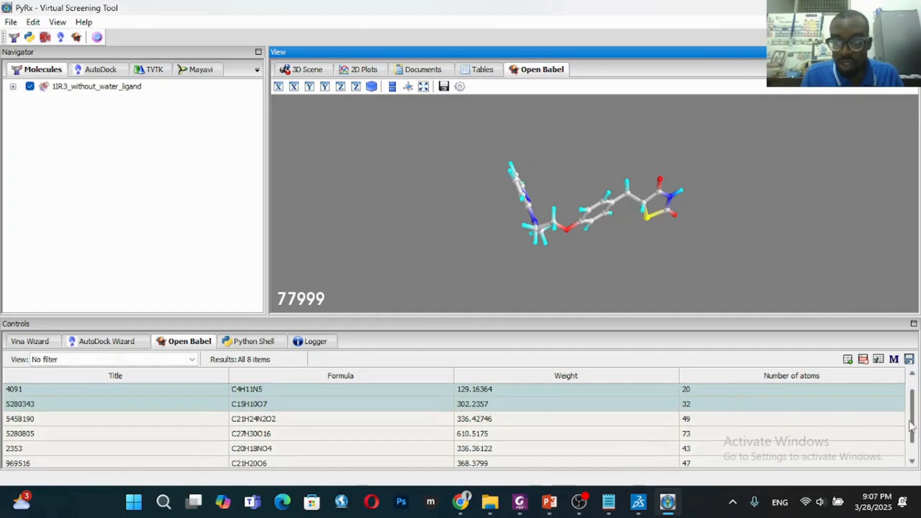
pyautogui.keyDown('ctrl'); pyautogui.click(629, 421); pyautogui.keyUp('ctrl')
pyautogui.keyDown('ctrl'); pyautogui.click(613, 433); pyautogui.keyUp('ctrl')
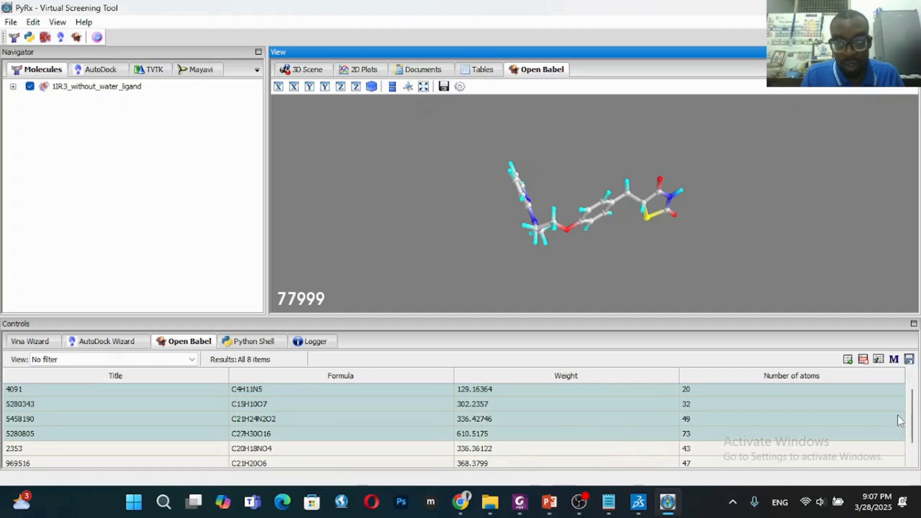
pyautogui.scroll(-1, 910, 422)
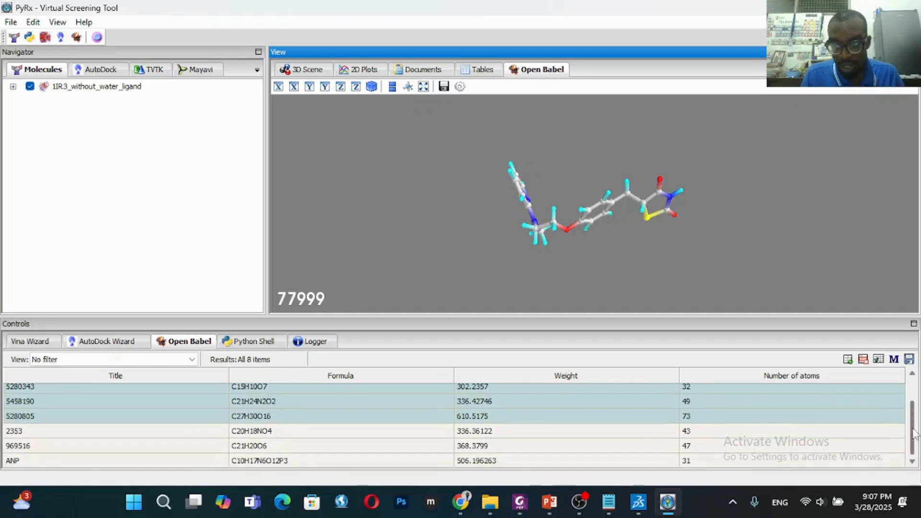
pyautogui.keyDown('ctrl'); pyautogui.click(642, 433); pyautogui.keyUp('ctrl')
pyautogui.keyDown('ctrl'); pyautogui.click(600, 445); pyautogui.keyUp('ctrl')
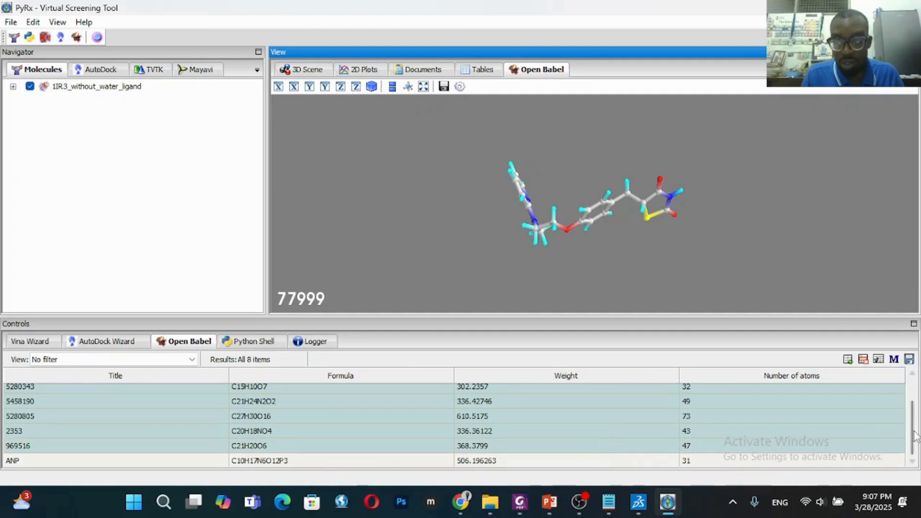
pyautogui.scroll(-1, 913, 434)
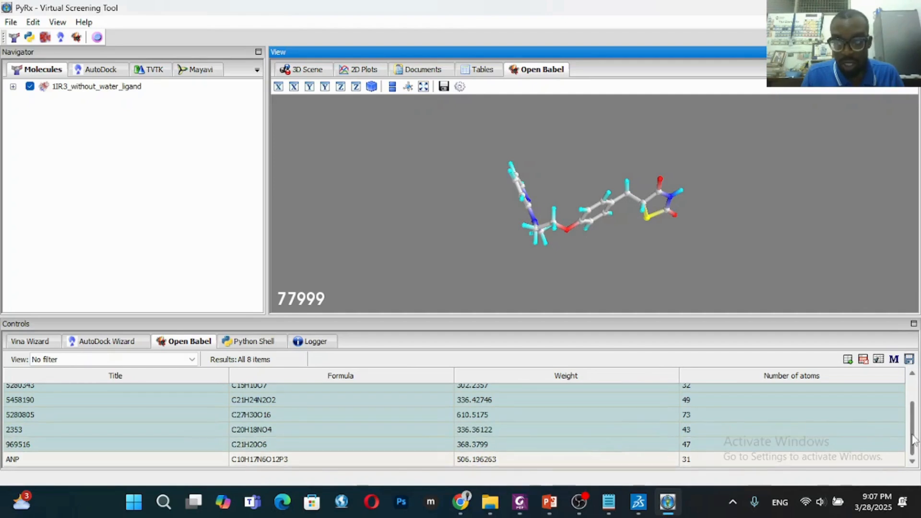
pyautogui.keyDown('ctrl'); pyautogui.click(609, 461); pyautogui.keyUp('ctrl')
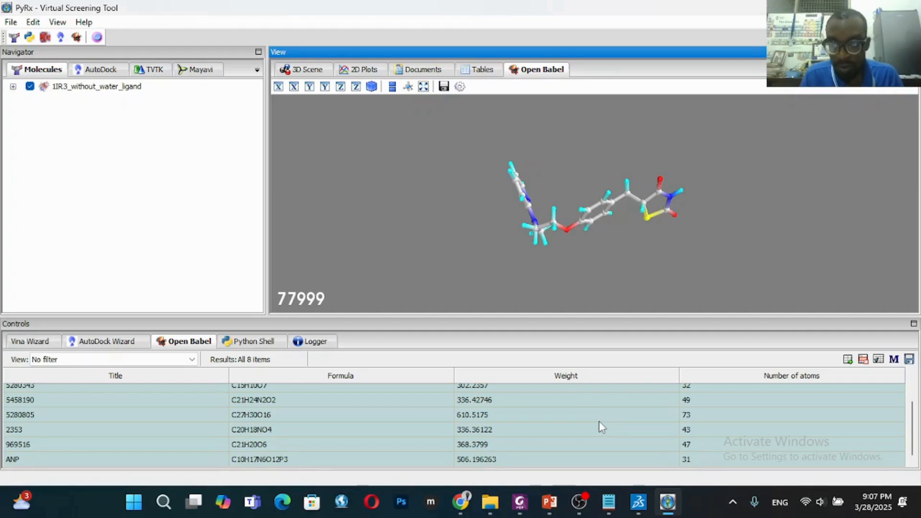
pyautogui.click(895, 361)
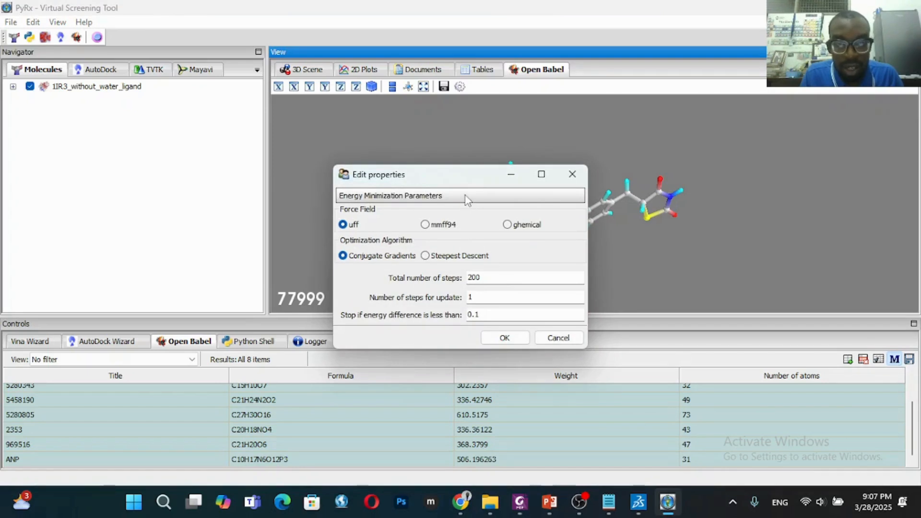
pyautogui.click(509, 339)
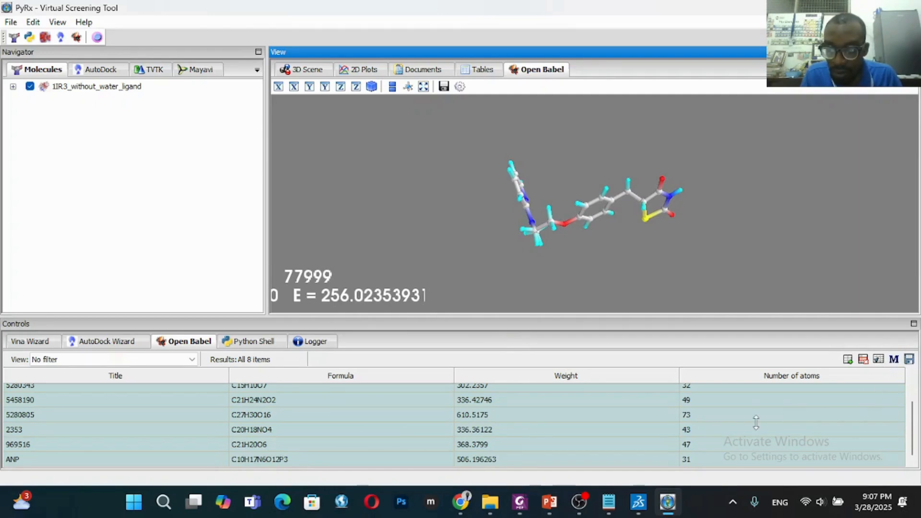
# Run energy minimization on all ligands in the Open Babel table
pyautogui.click(740, 419)
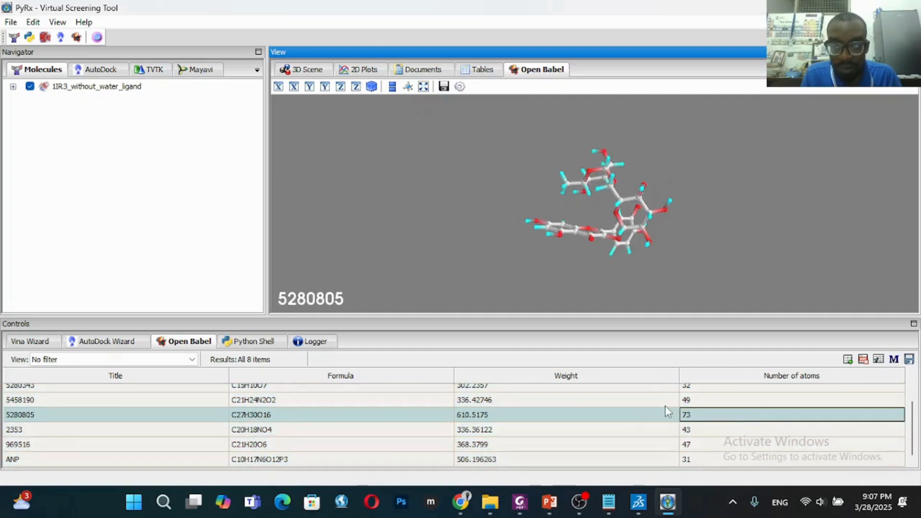
pyautogui.click(912, 394)
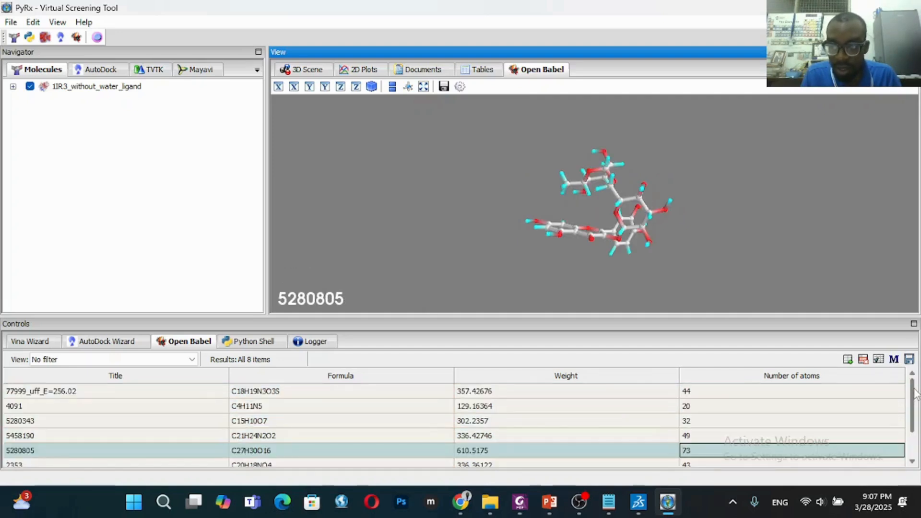
pyautogui.click(527, 407)
pyautogui.rightClick(528, 406)
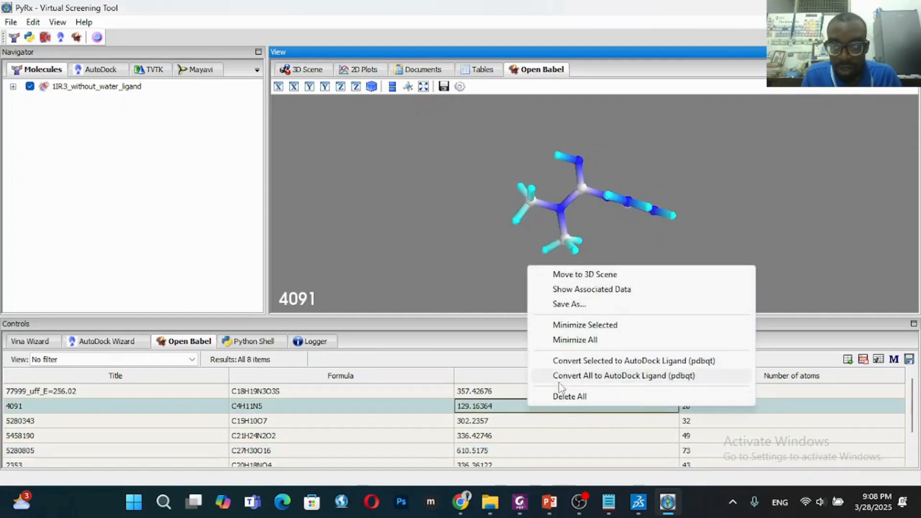
pyautogui.click(564, 342)
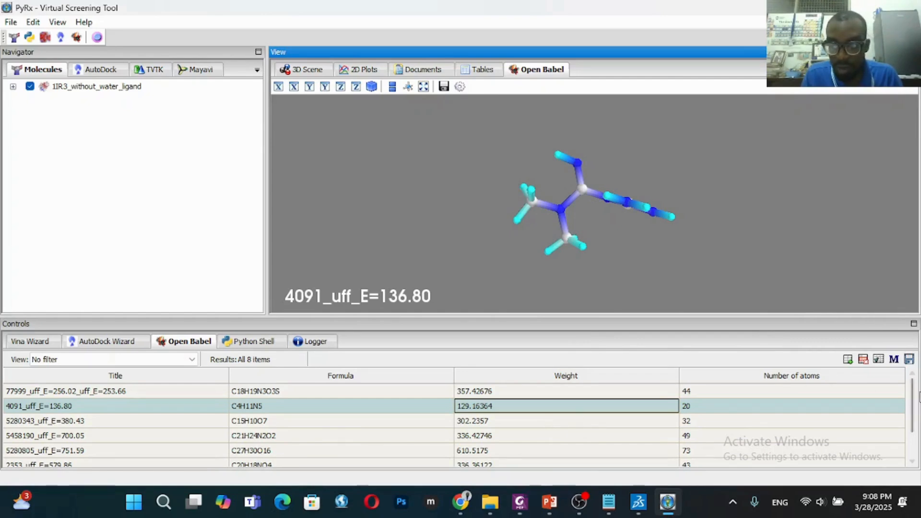
# Convert all minimized ligands in the Open Babel table to AutoDock ligand format (pdbqt)
pyautogui.moveTo(914, 398)
pyautogui.mouseDown()
pyautogui.moveTo(915, 418)
pyautogui.moveTo(913, 399)
pyautogui.mouseUp()
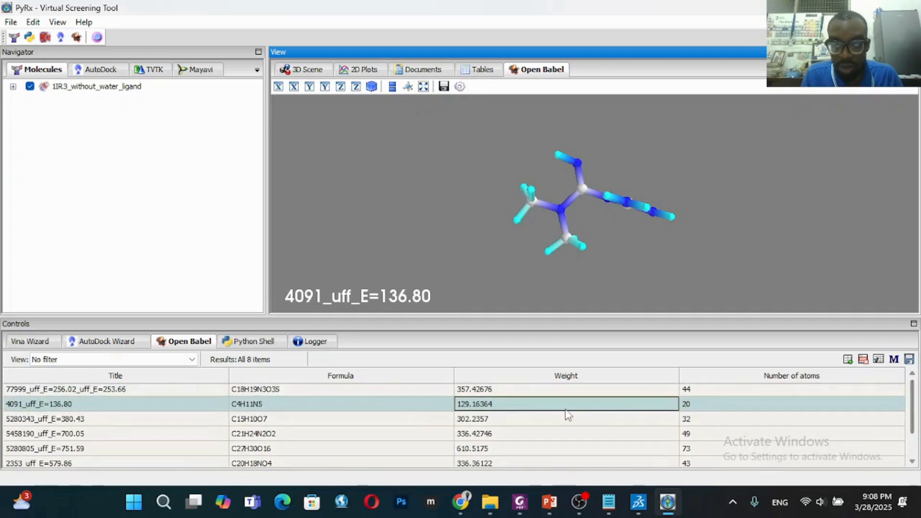
pyautogui.rightClick(514, 406)
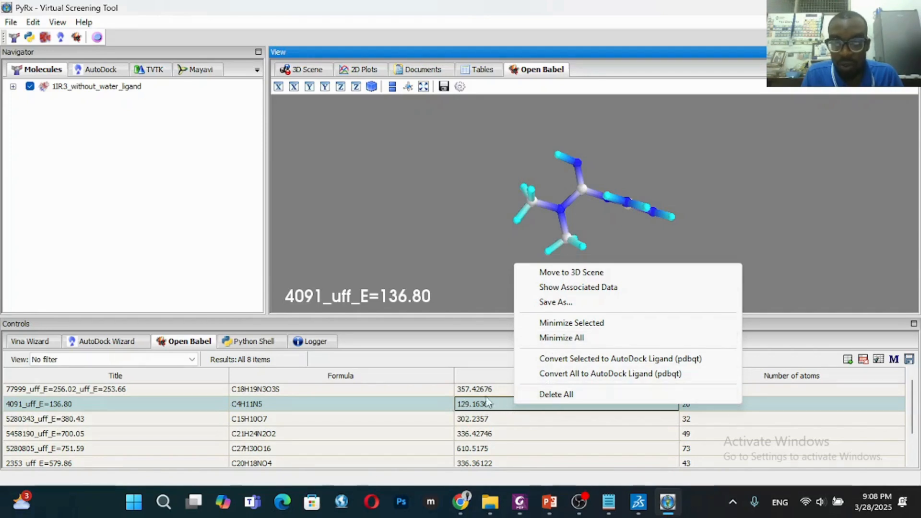
pyautogui.click(590, 374)
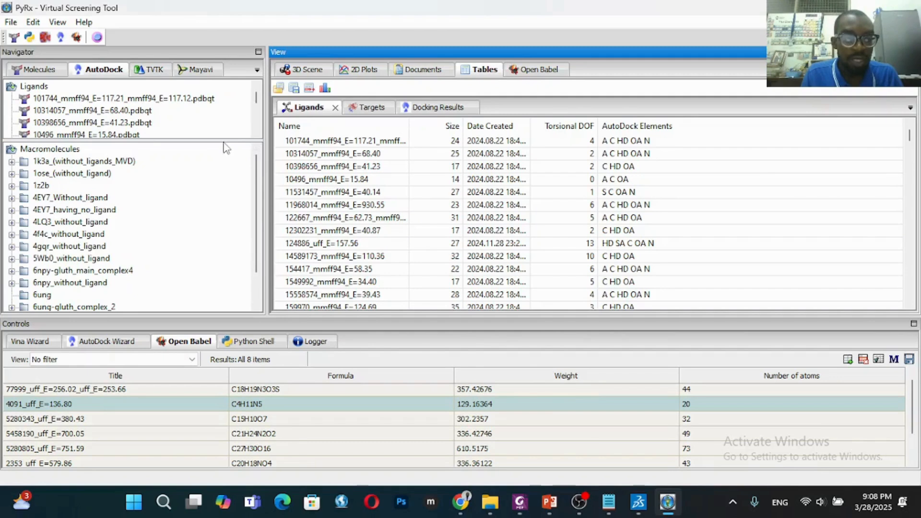
# Enlarge the AutoDock ligand list and check the newly converted pdbqt files at its end
pyautogui.moveTo(223, 140); pyautogui.dragTo(224, 188)
pyautogui.scroll(-2, 258, 120)
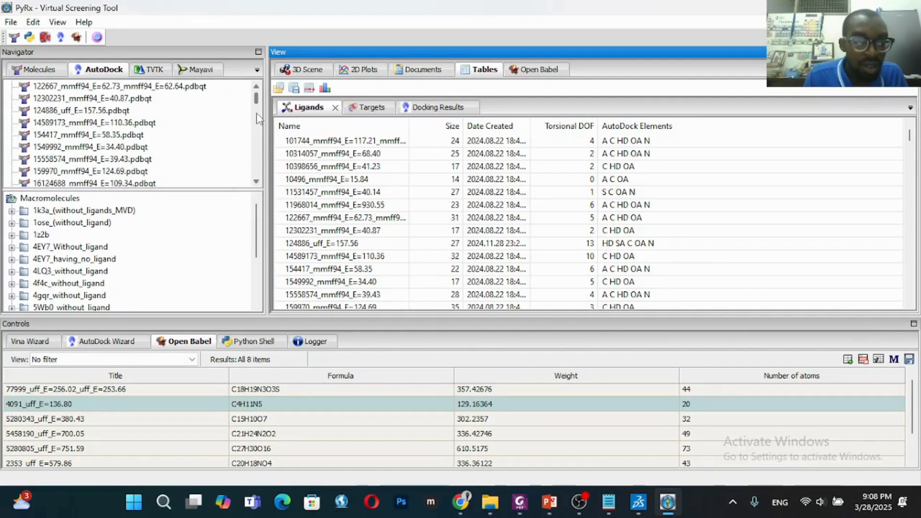
pyautogui.scroll(2, 259, 115)
pyautogui.scroll(-2, 259, 114)
pyautogui.moveTo(256, 102); pyautogui.dragTo(258, 175)
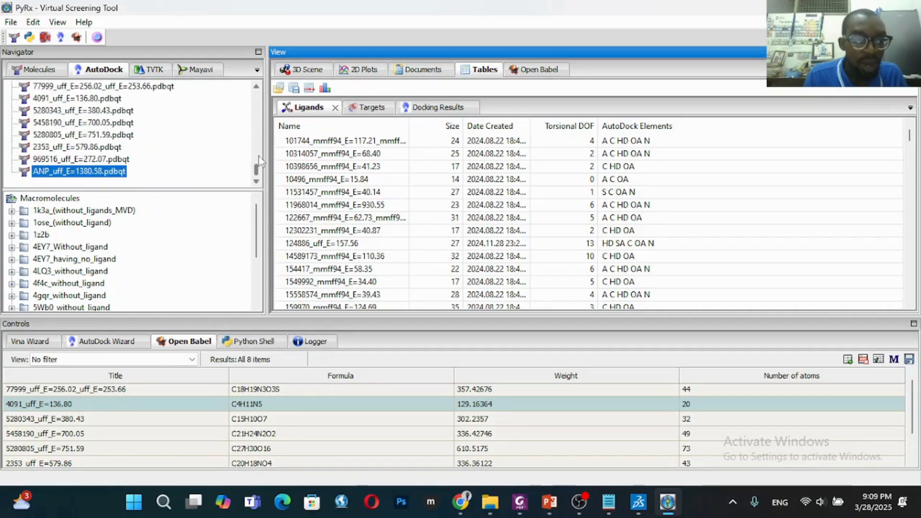
pyautogui.scroll(2, 258, 151)
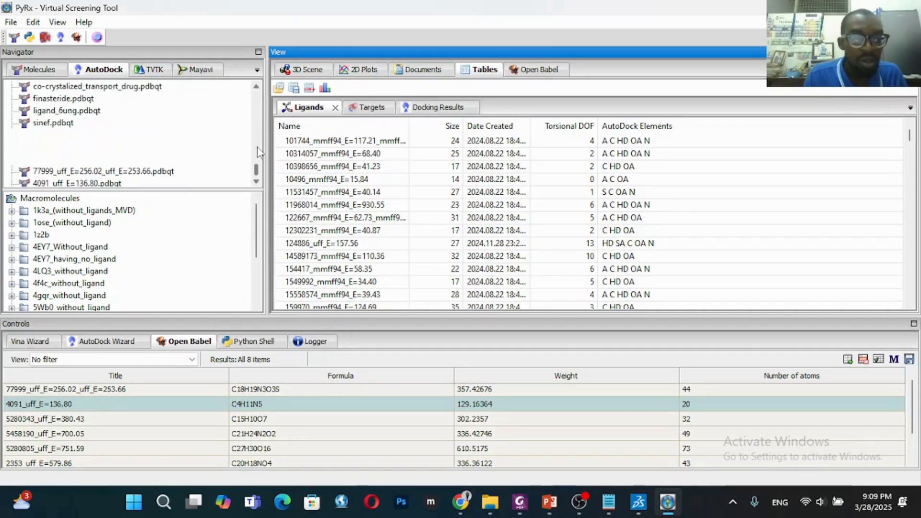
pyautogui.click(256, 182)
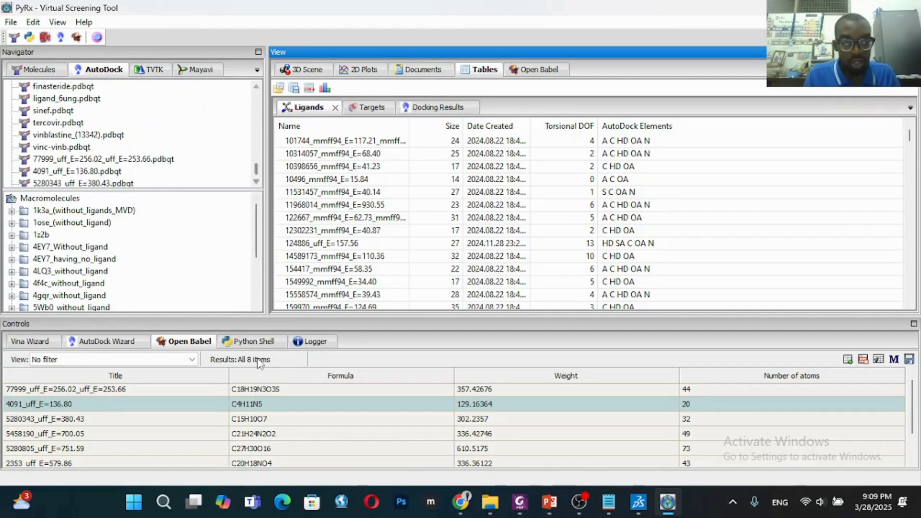
# Make the 1IR3_without_water_ligand molecule an AutoDock macromolecule
pyautogui.click(37, 72)
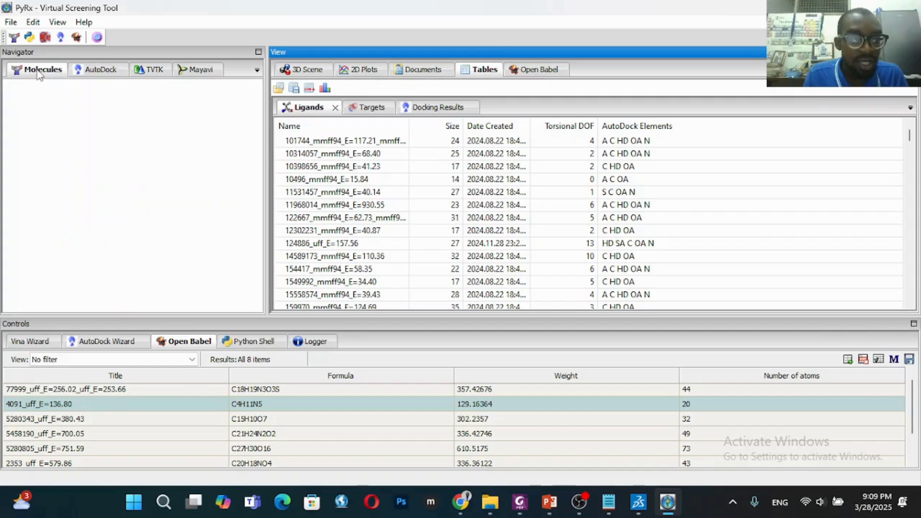
pyautogui.click(86, 90)
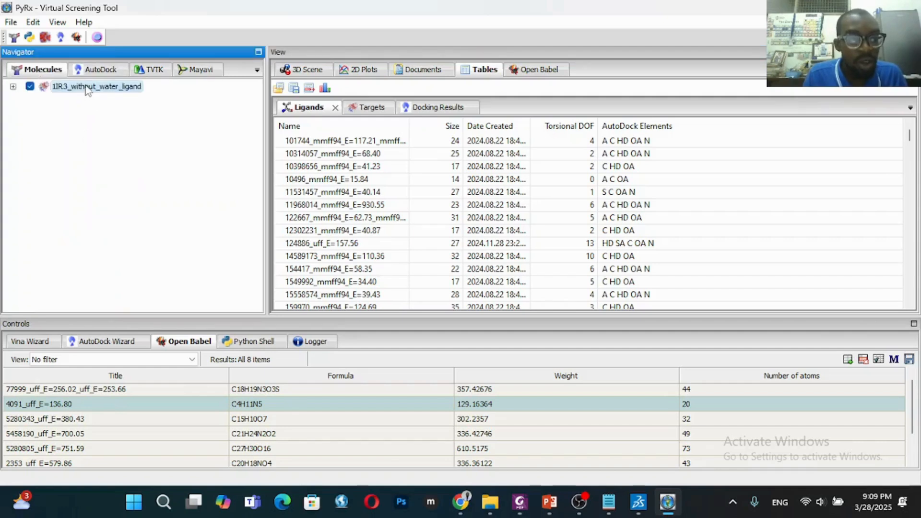
pyautogui.rightClick(86, 91)
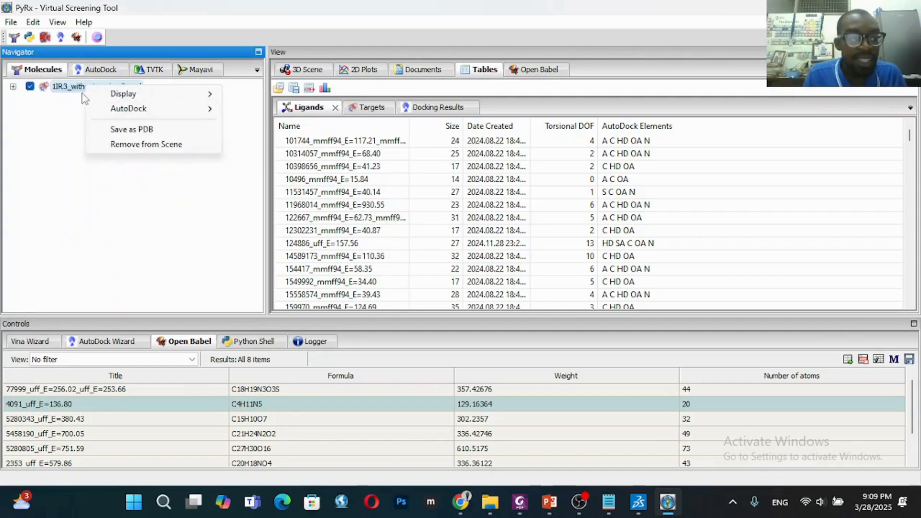
pyautogui.moveTo(112, 111)
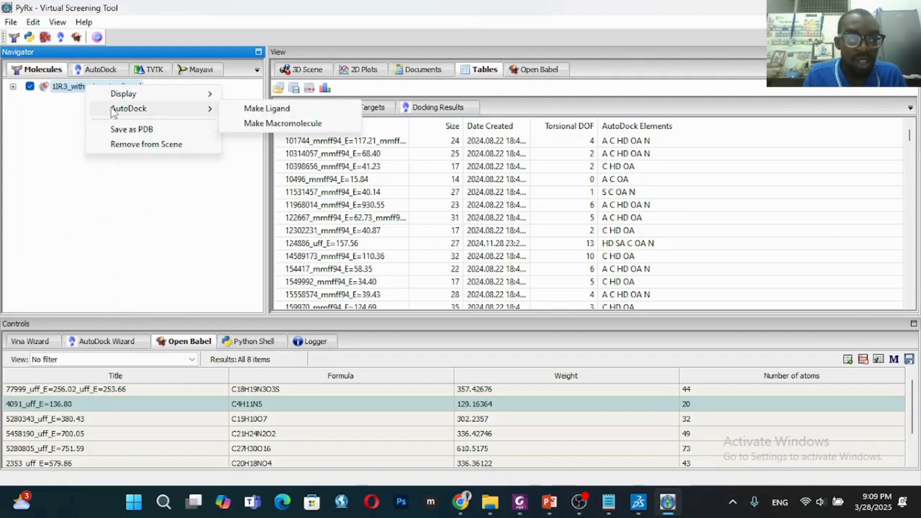
pyautogui.click(266, 124)
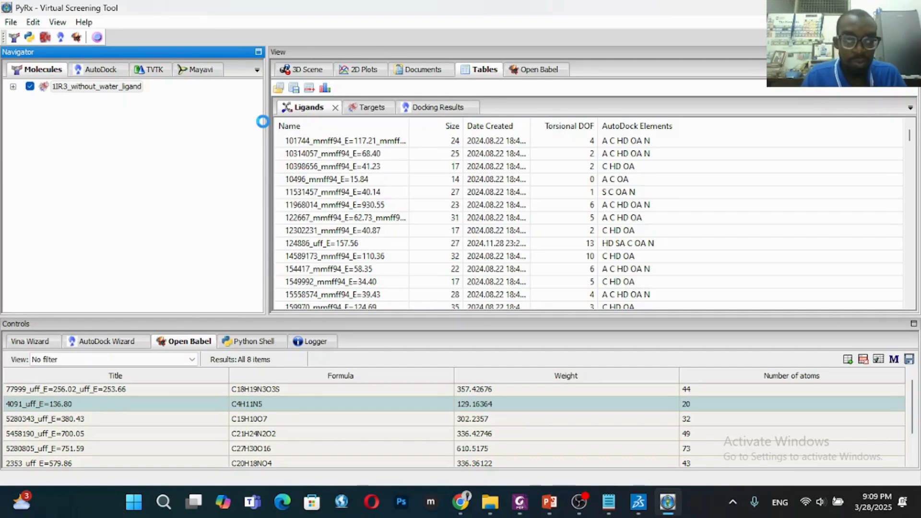
pyautogui.click(584, 501)
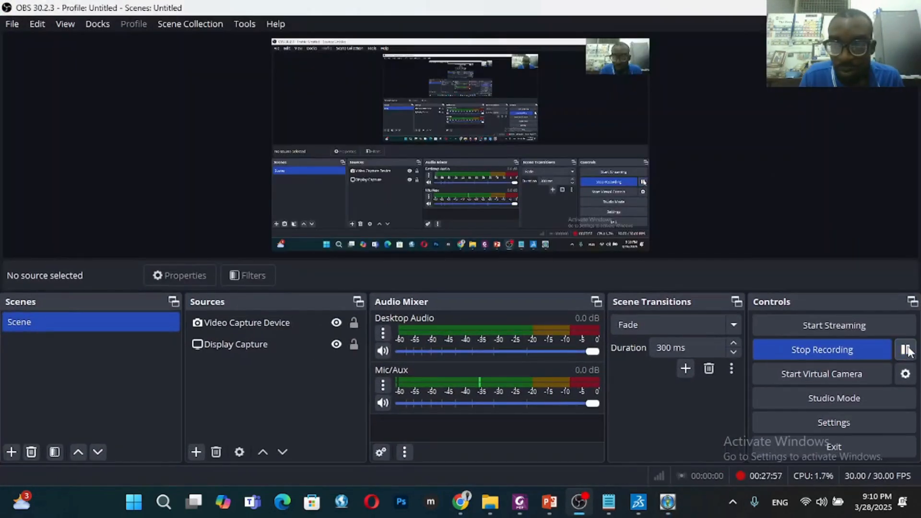
pyautogui.click(838, 8)
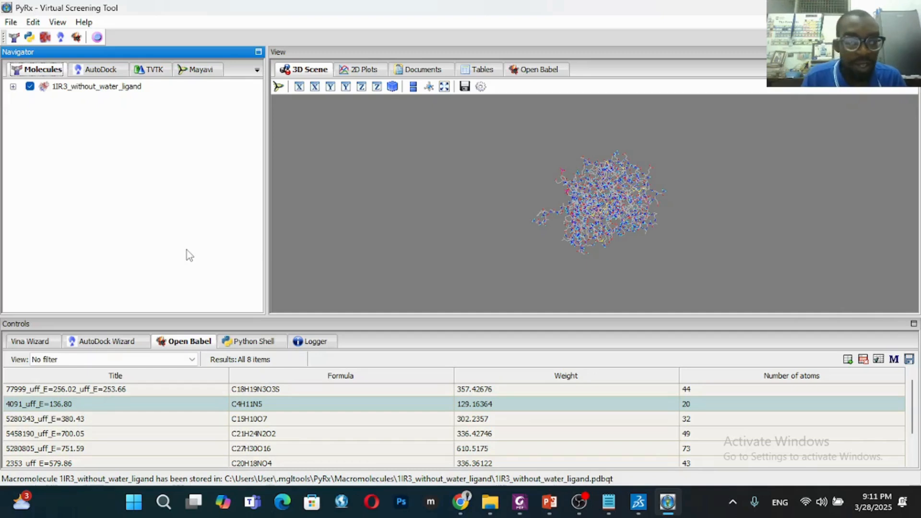
pyautogui.click(96, 89)
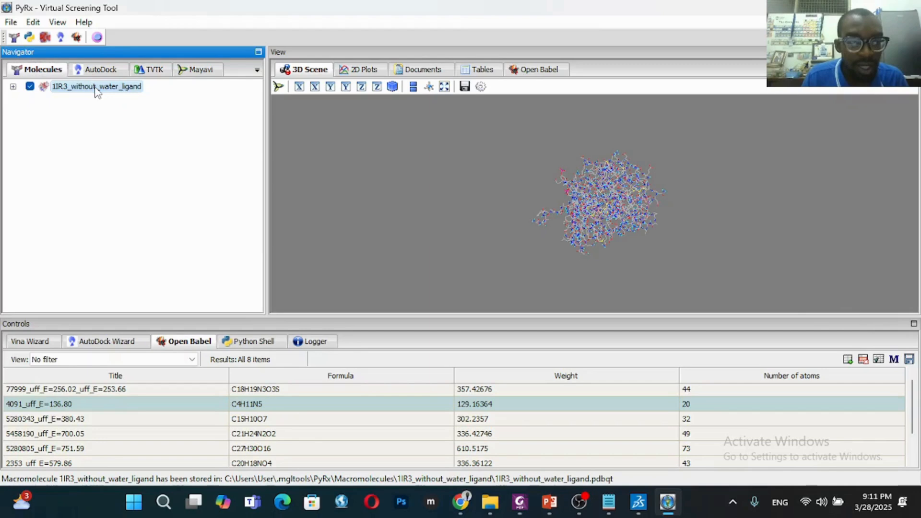
pyautogui.rightClick(96, 89)
pyautogui.moveTo(130, 112)
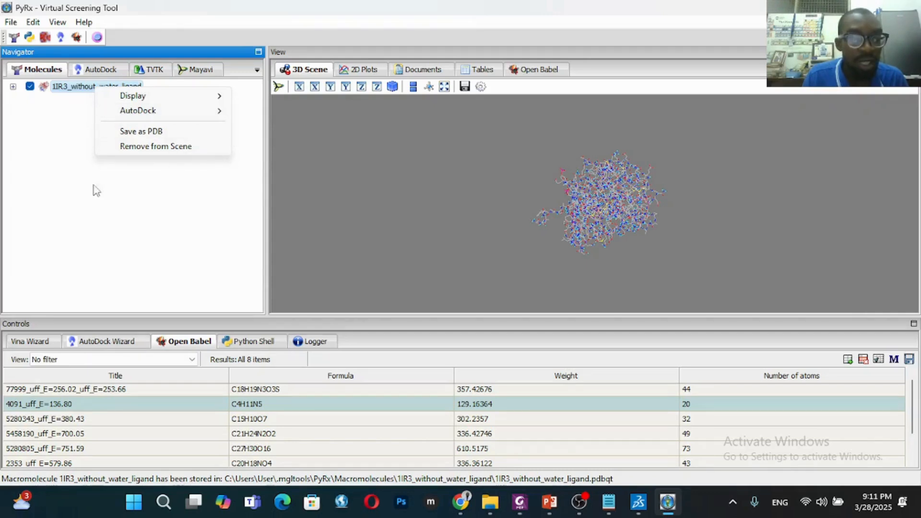
pyautogui.click(97, 215)
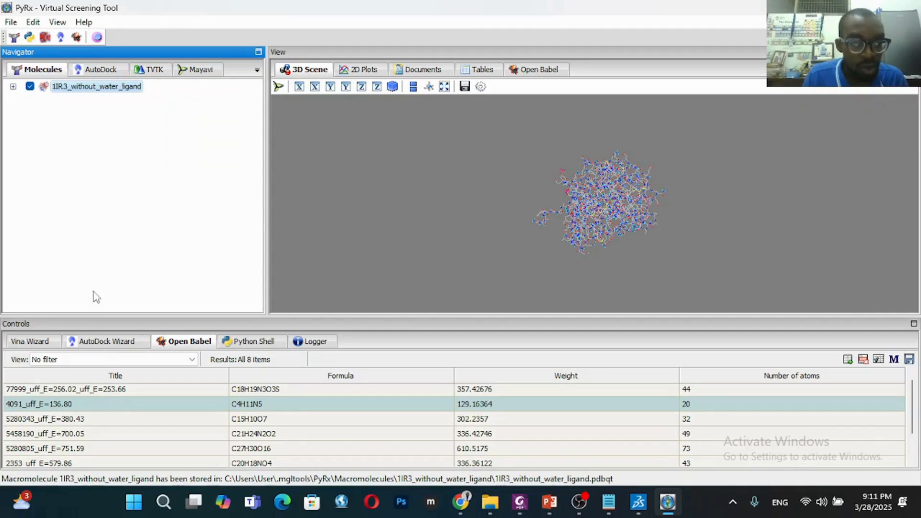
# Start a local Vina run setup with the ligands from 77999 through ANP and the 1IR3_without_water_ligand macromolecule selected
pyautogui.click(26, 344)
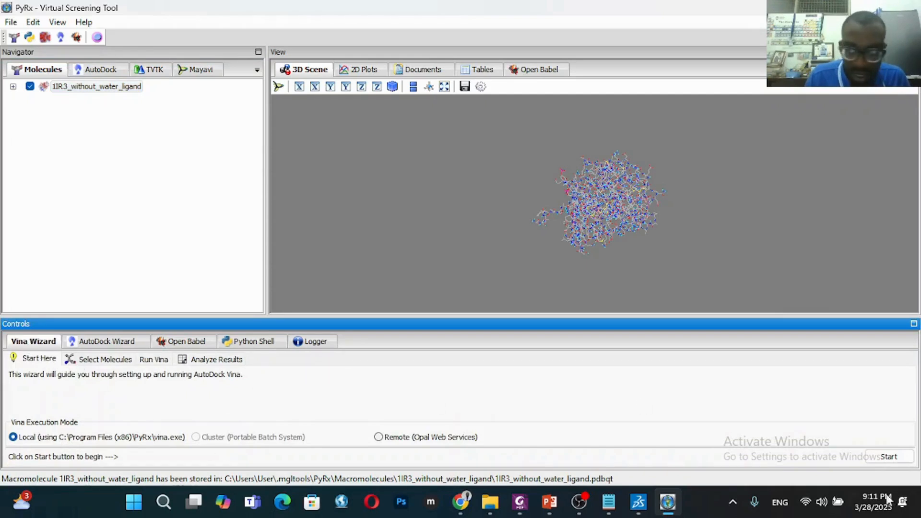
pyautogui.click(890, 457)
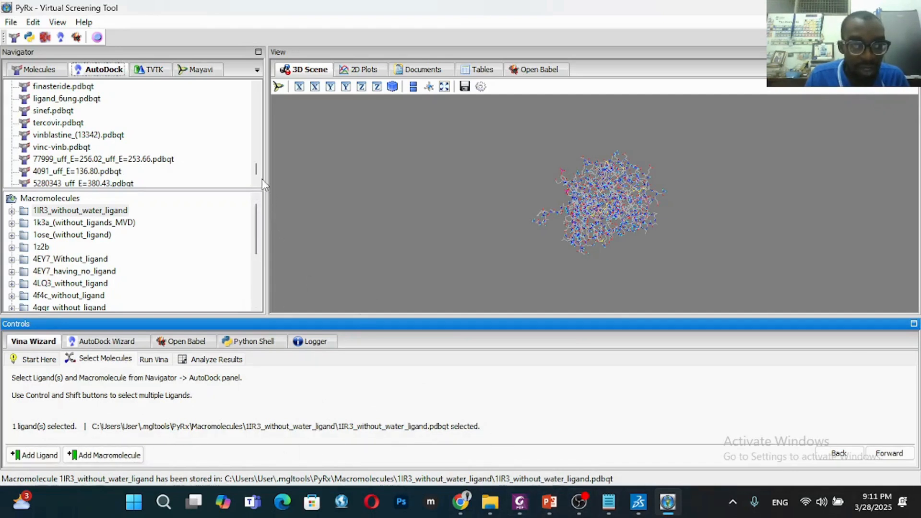
pyautogui.scroll(-6, 258, 180)
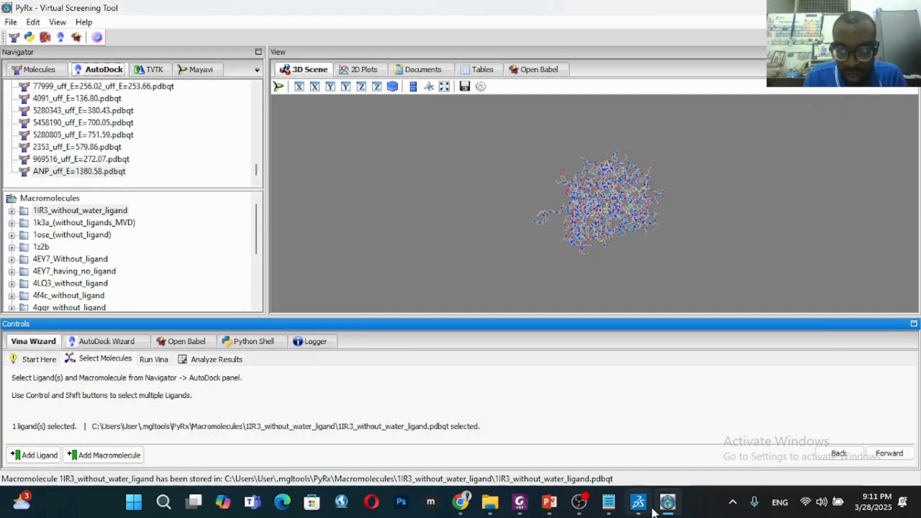
pyautogui.click(608, 501)
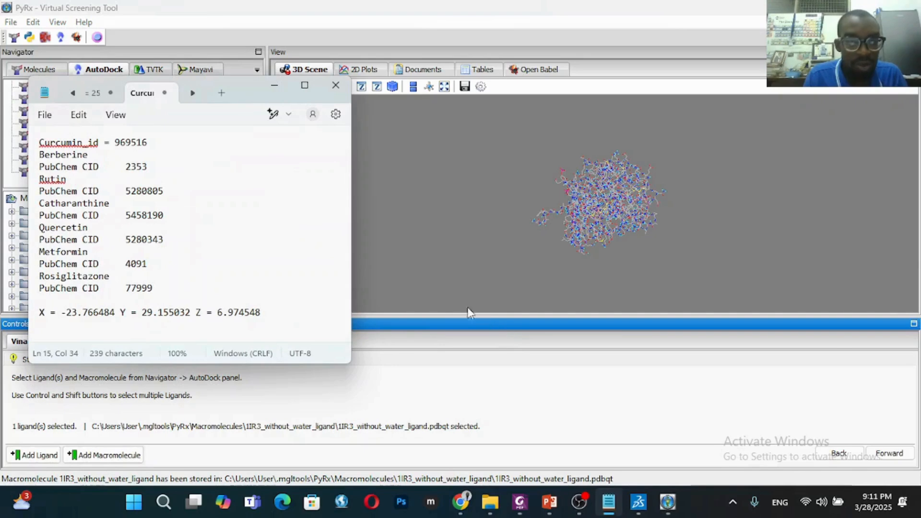
pyautogui.moveTo(244, 92); pyautogui.dragTo(531, 89)
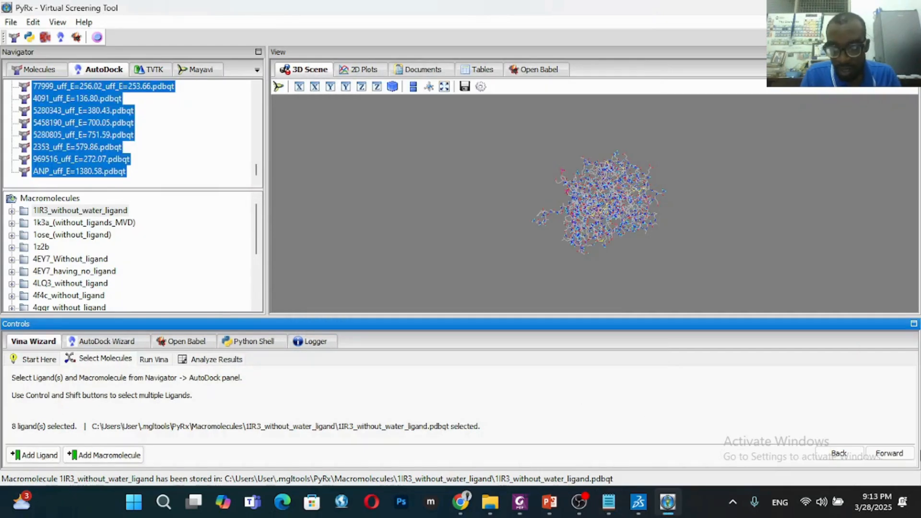
pyautogui.click(890, 454)
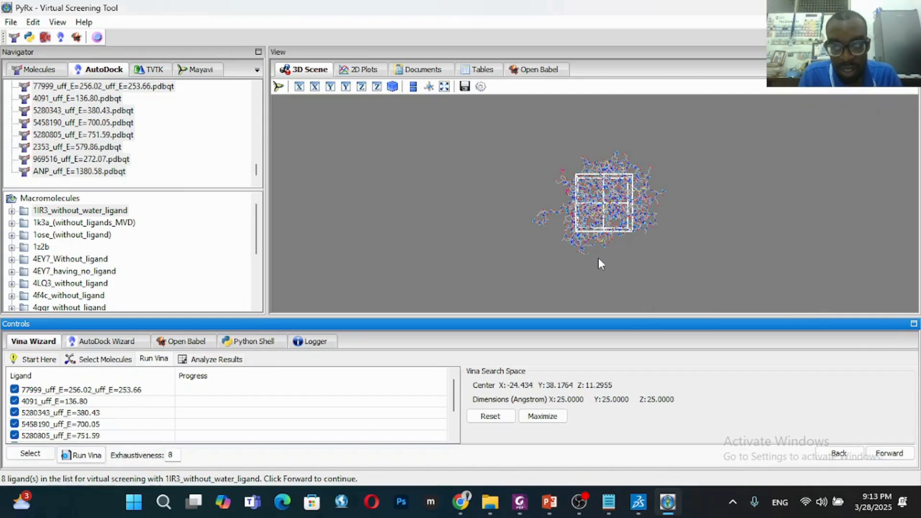
# Center the Vina search box at X -23.7668, Y 29.1527, Z 6.9787, size it 23.1888 × 25.2854 × 24.4505 Å, and run the docking
pyautogui.scroll(2, 598, 258)
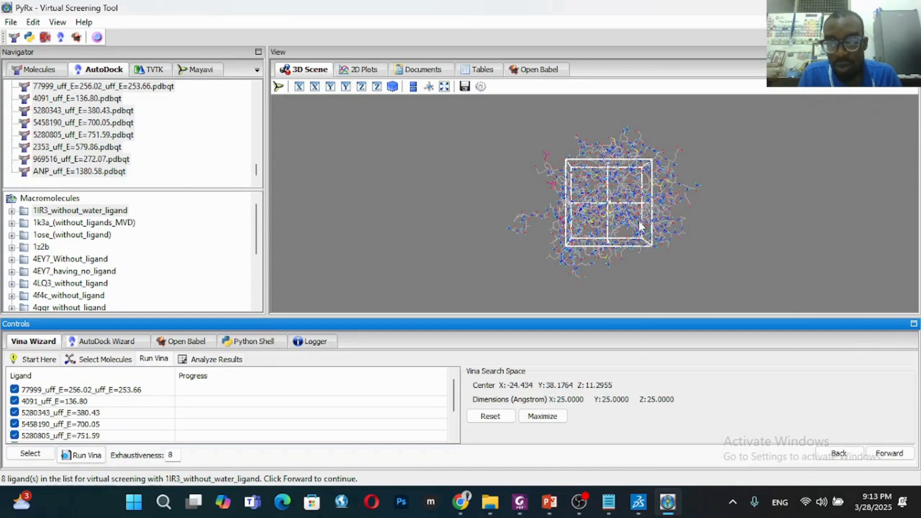
pyautogui.scroll(3, 615, 219)
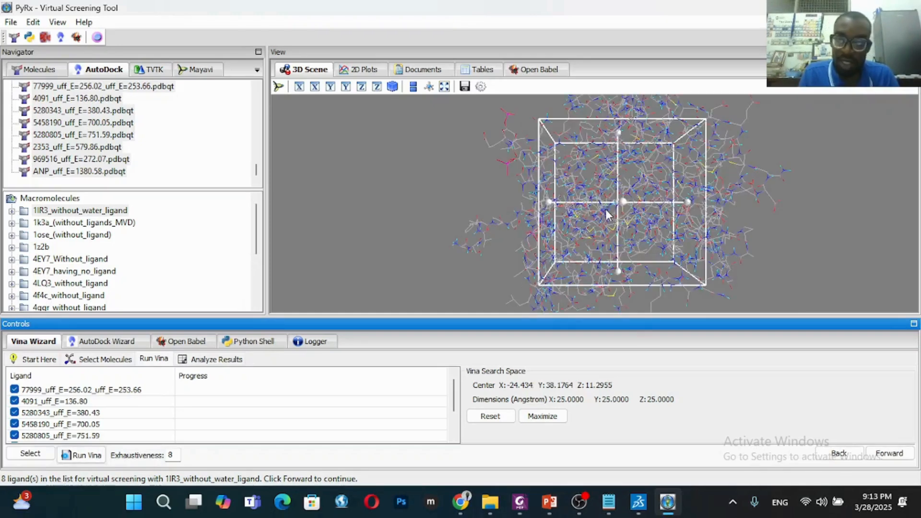
pyautogui.click(609, 502)
pyautogui.moveTo(528, 87); pyautogui.dragTo(279, 120)
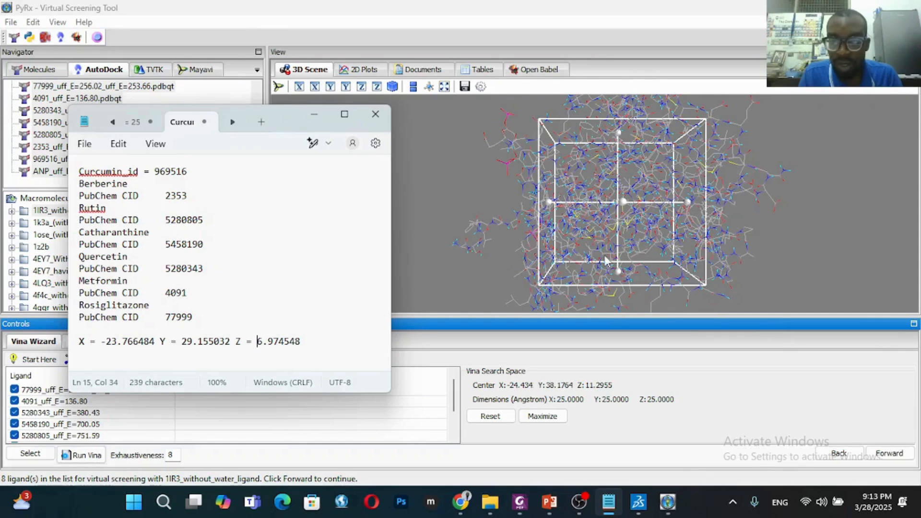
pyautogui.moveTo(545, 199); pyautogui.dragTo(558, 207)
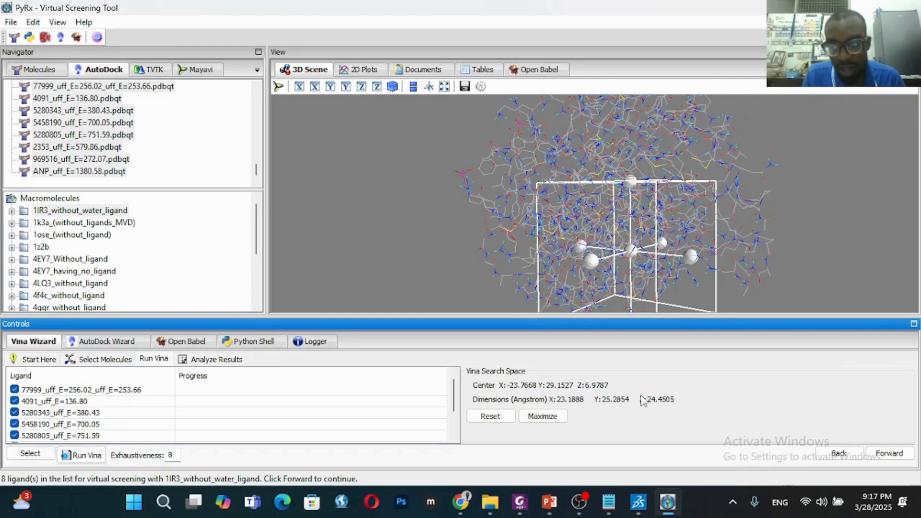
pyautogui.click(897, 454)
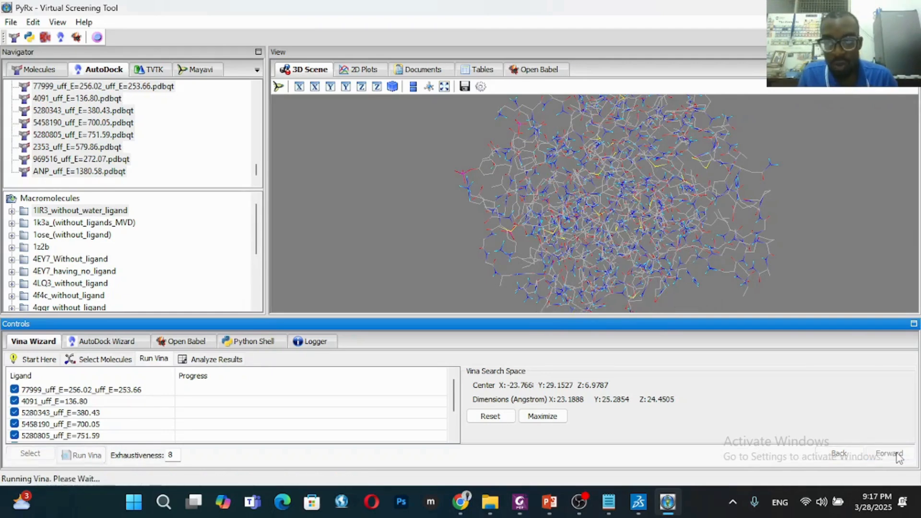